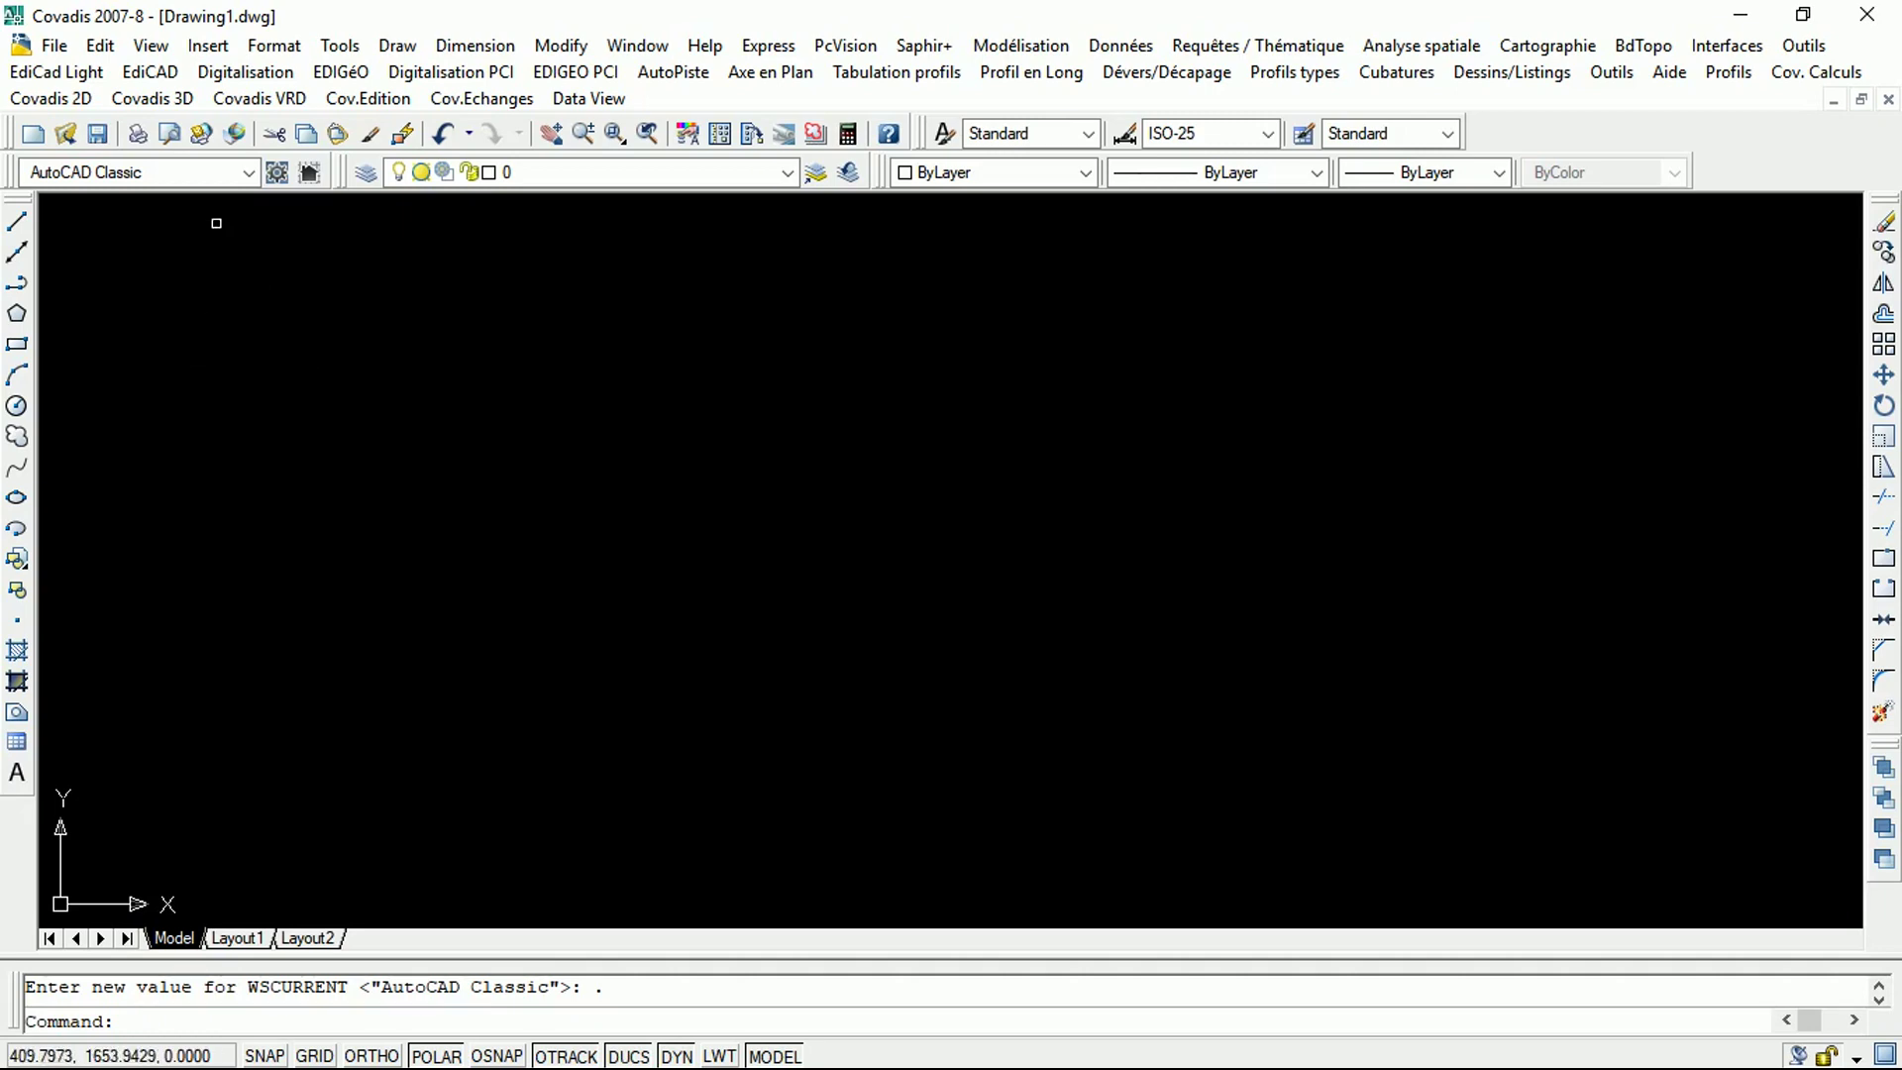
Step: Launch Création giratoire from Covadis VRD > Conception de giratoires, giving the 20 m radius template
click(238, 106)
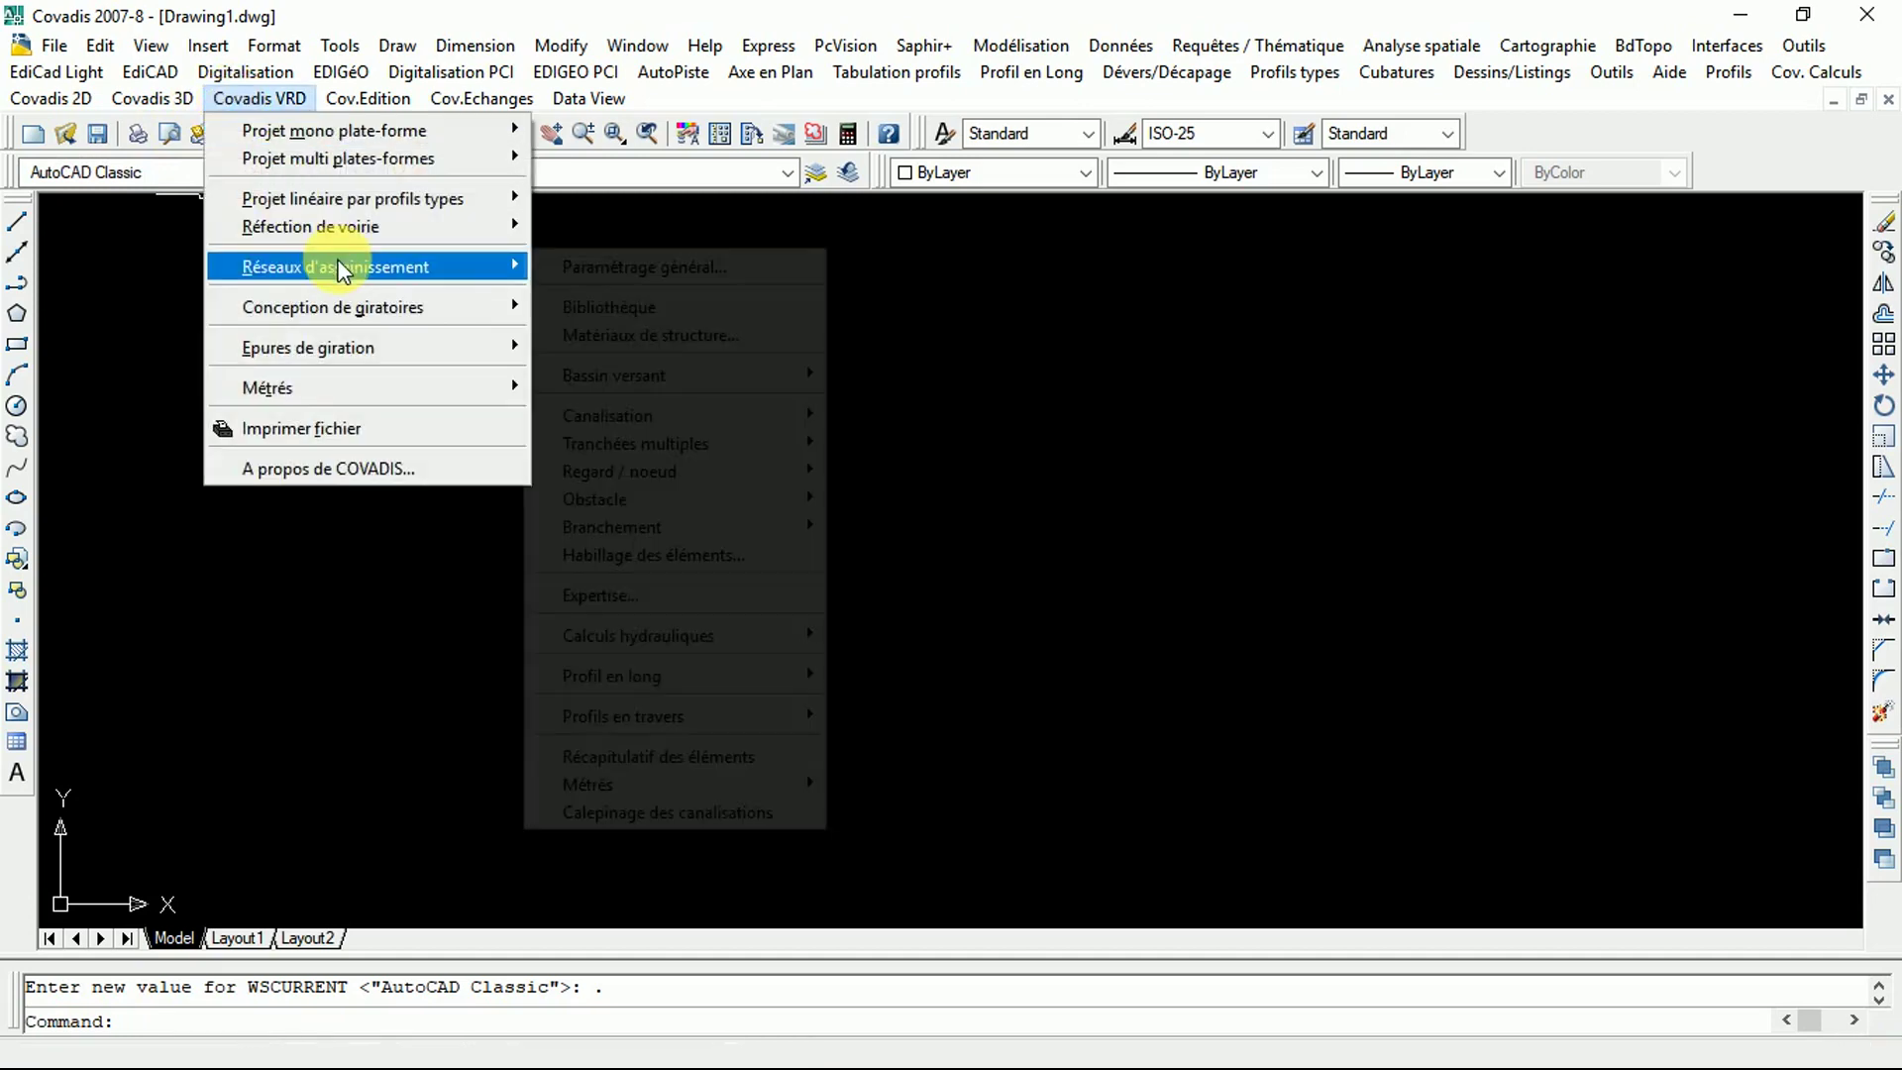
mouse_move(357, 299)
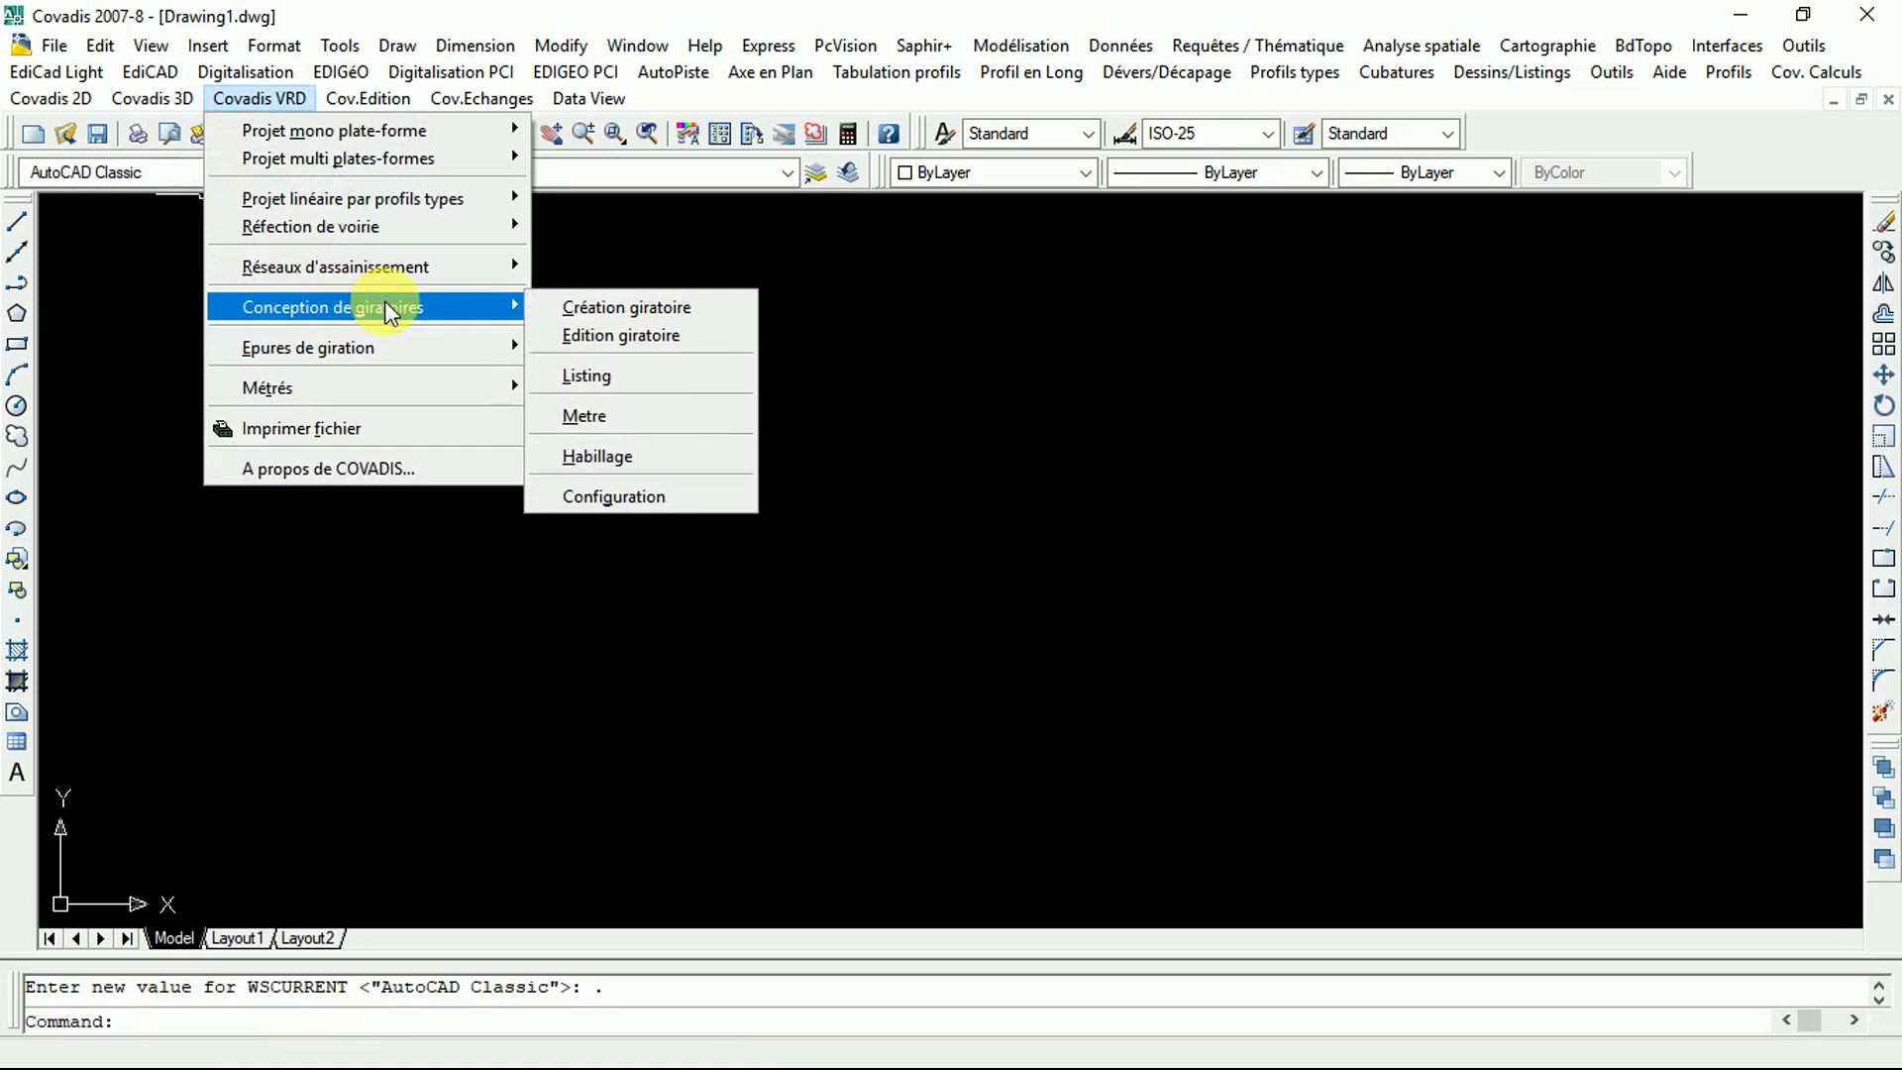
click(621, 308)
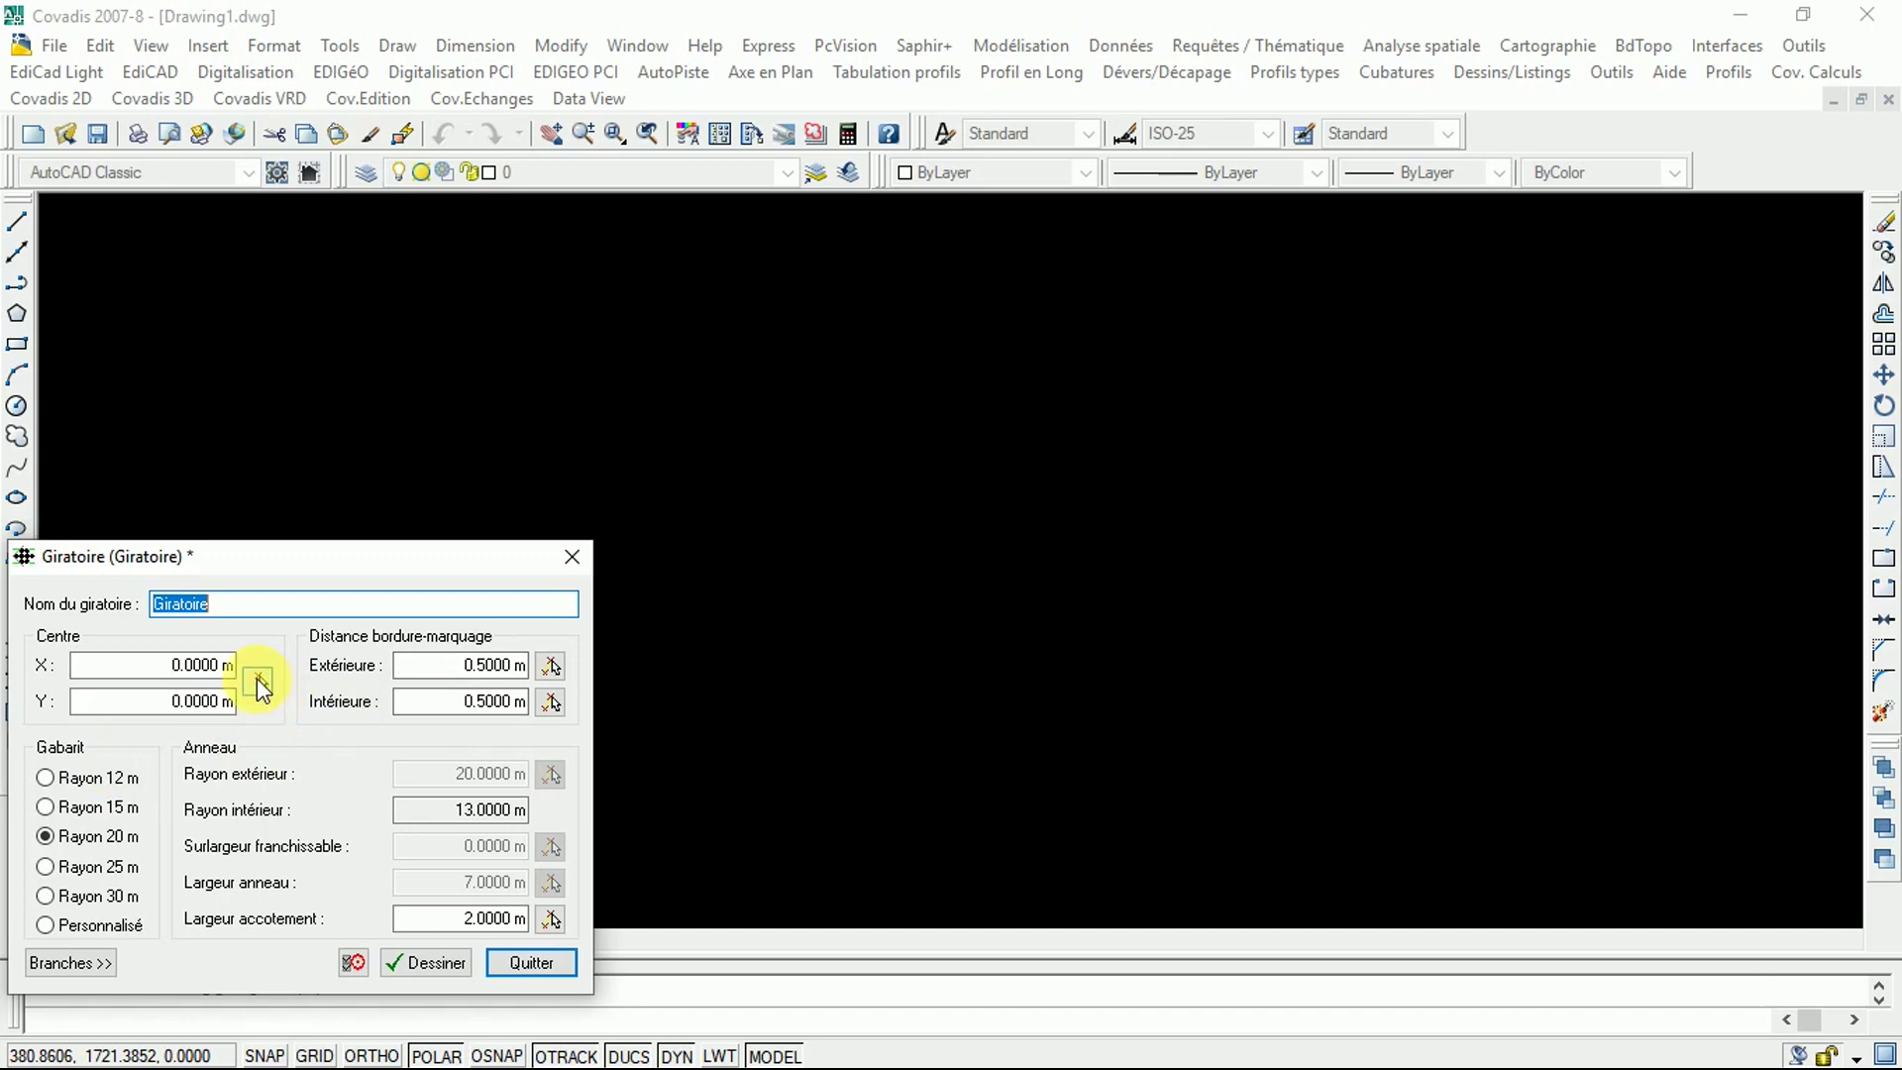
Step: Pick the ring centre at X 1908.0753, Y 896.0196 and draw the 20 m ring
click(258, 680)
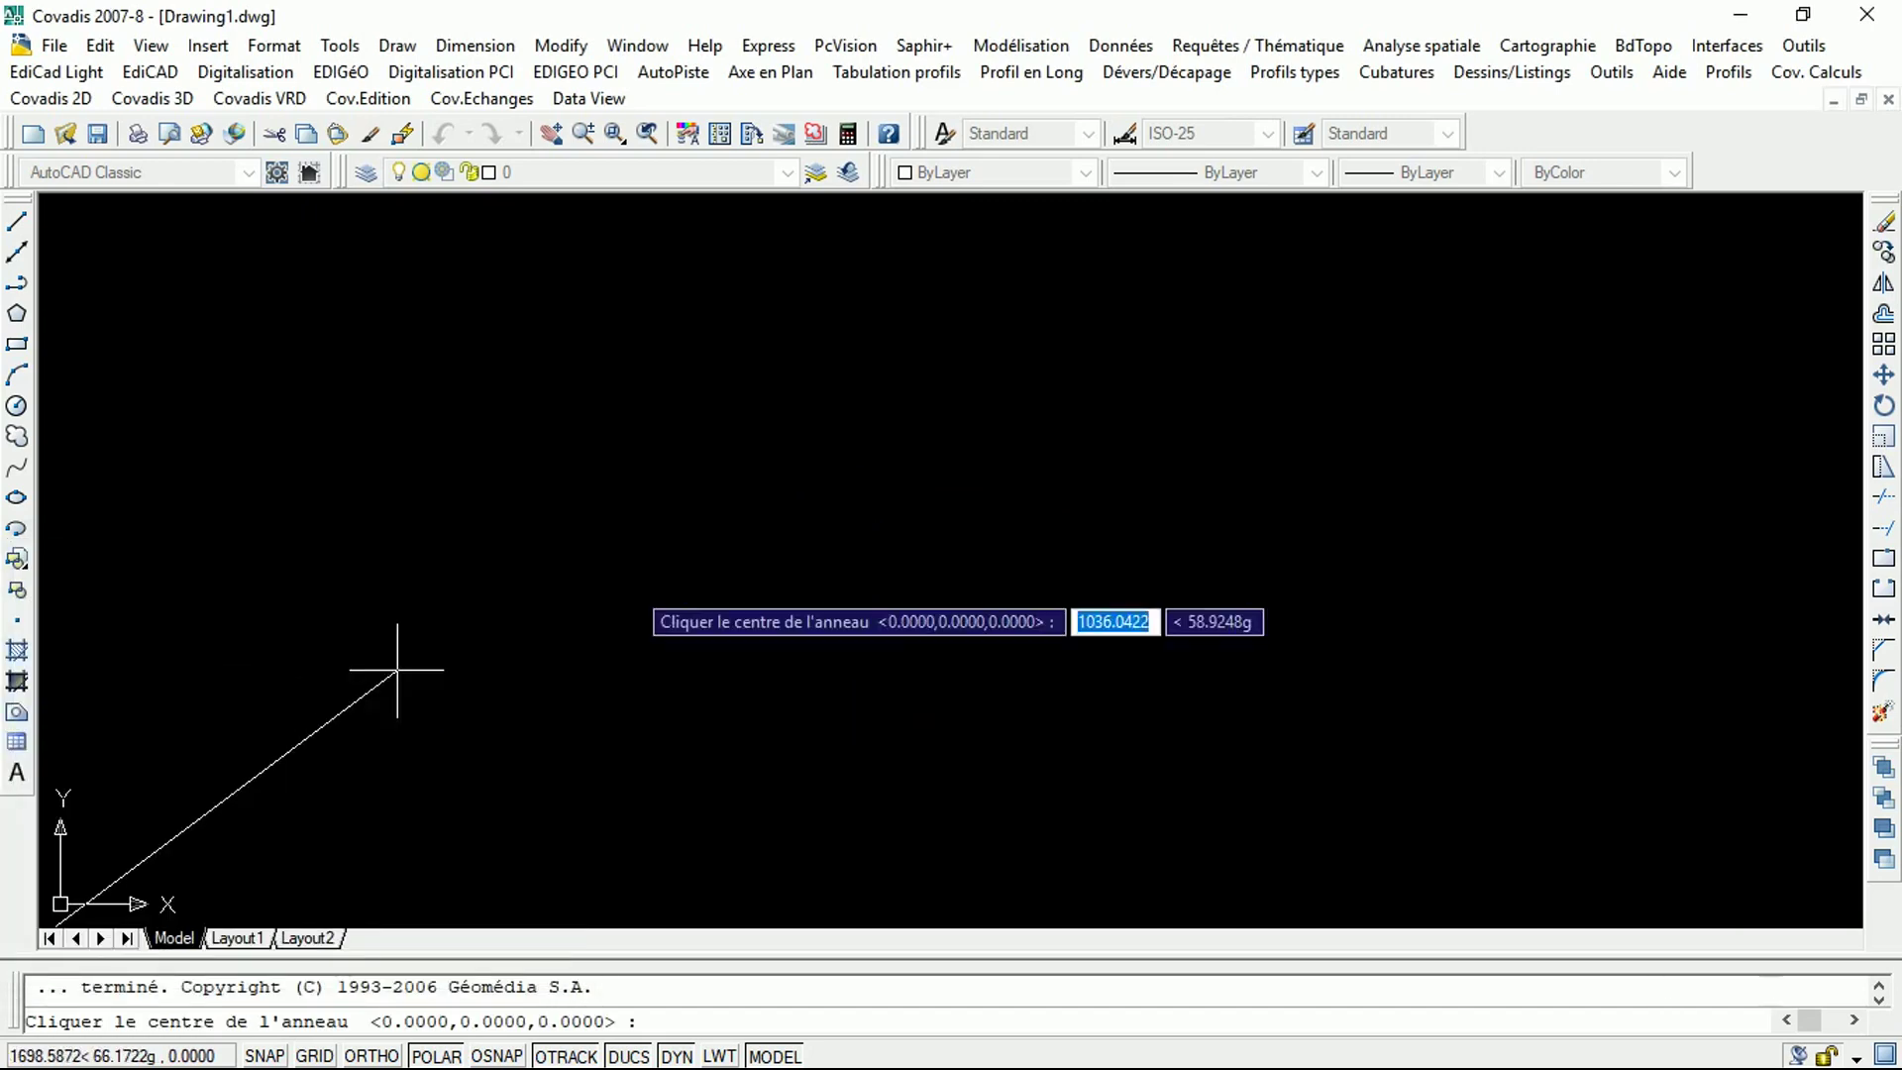
click(871, 548)
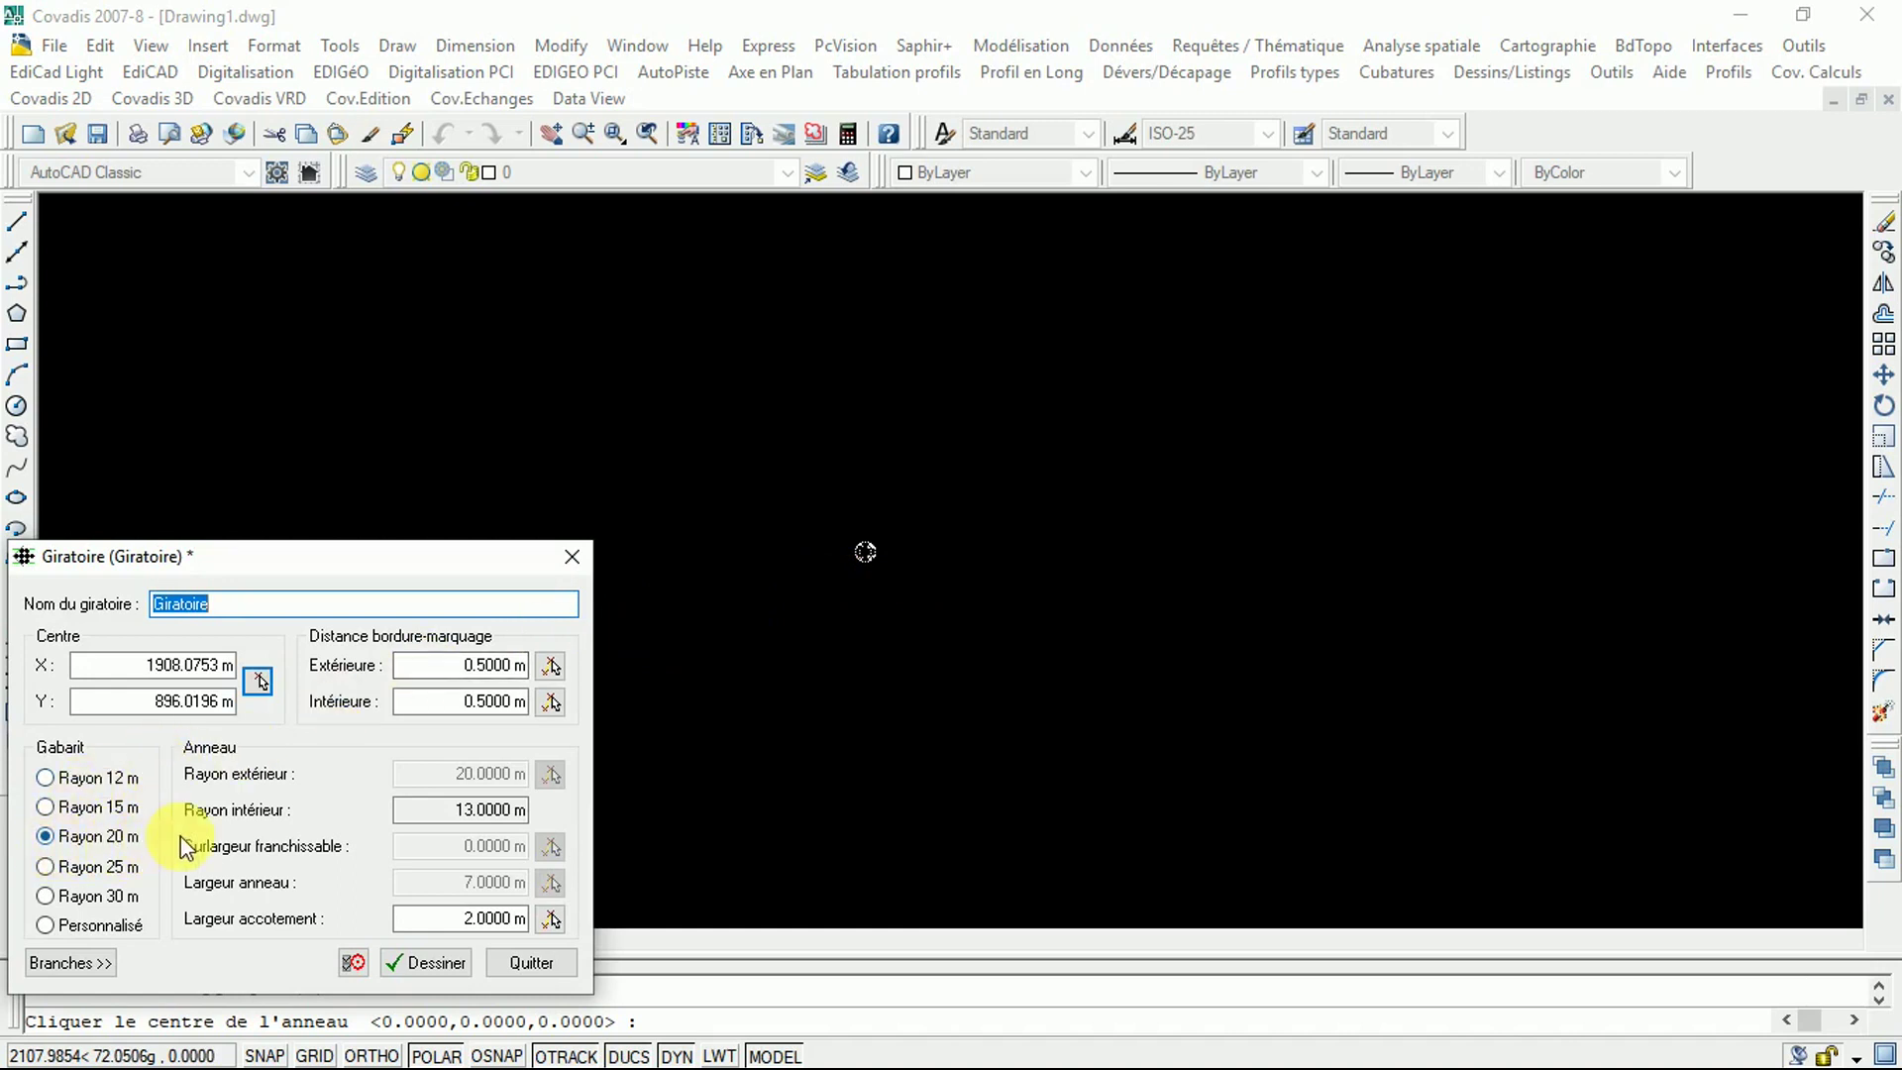
click(439, 967)
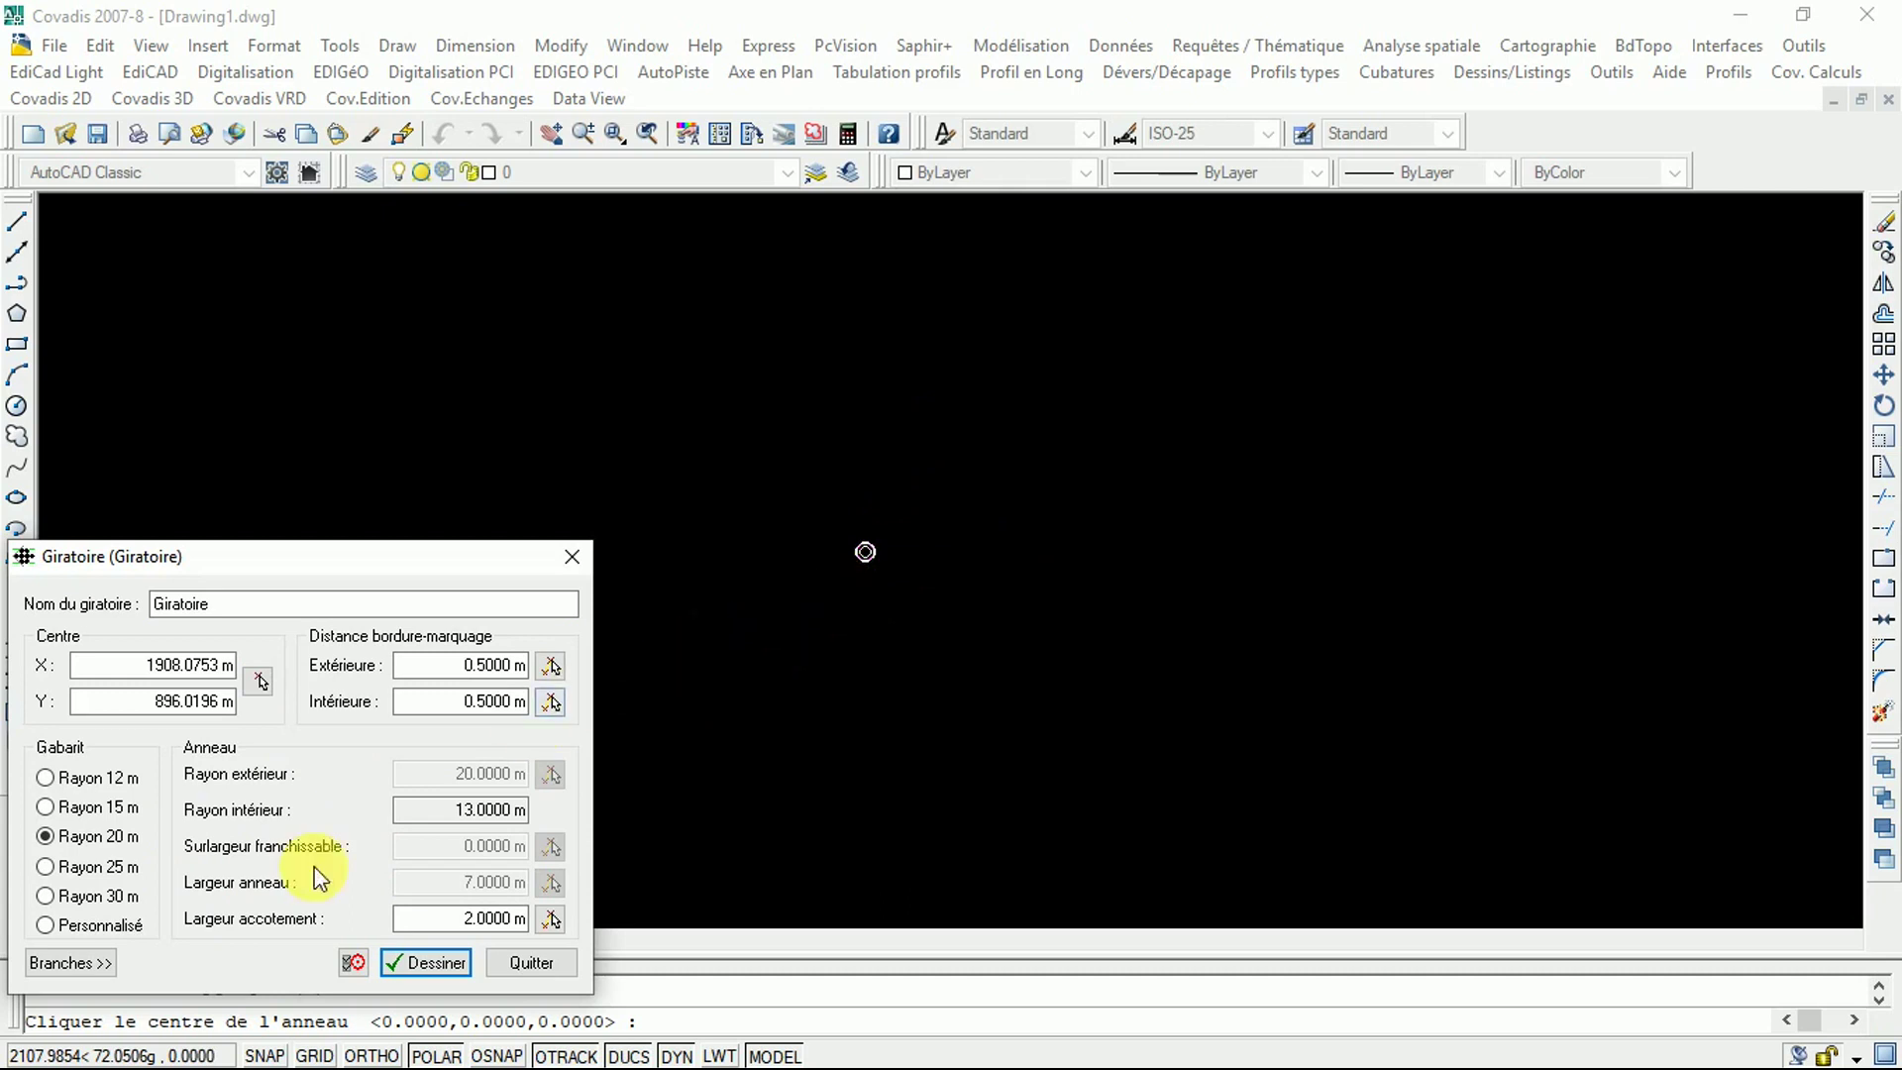
Step: Draw Branche1 at 100 g with default 15 m entry and 20 m exit radii and island
click(72, 963)
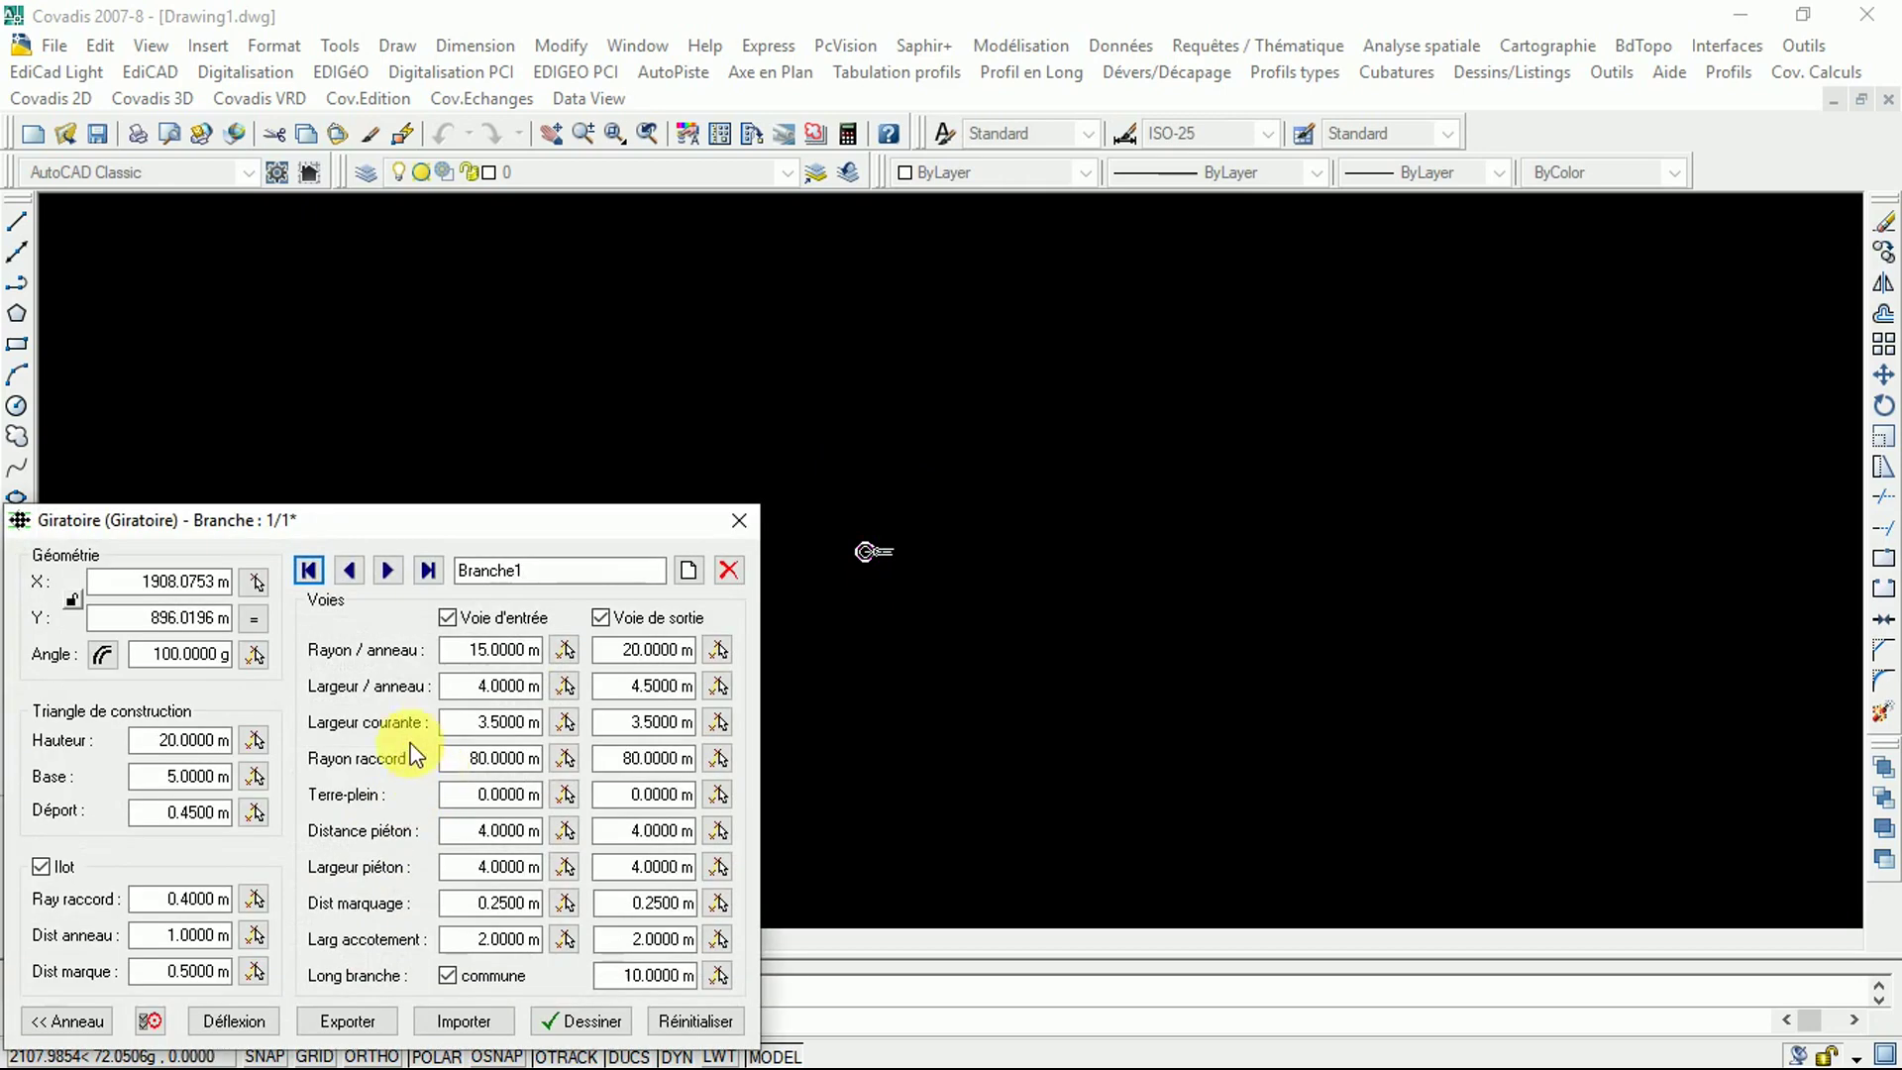
double_click(550, 572)
click(502, 572)
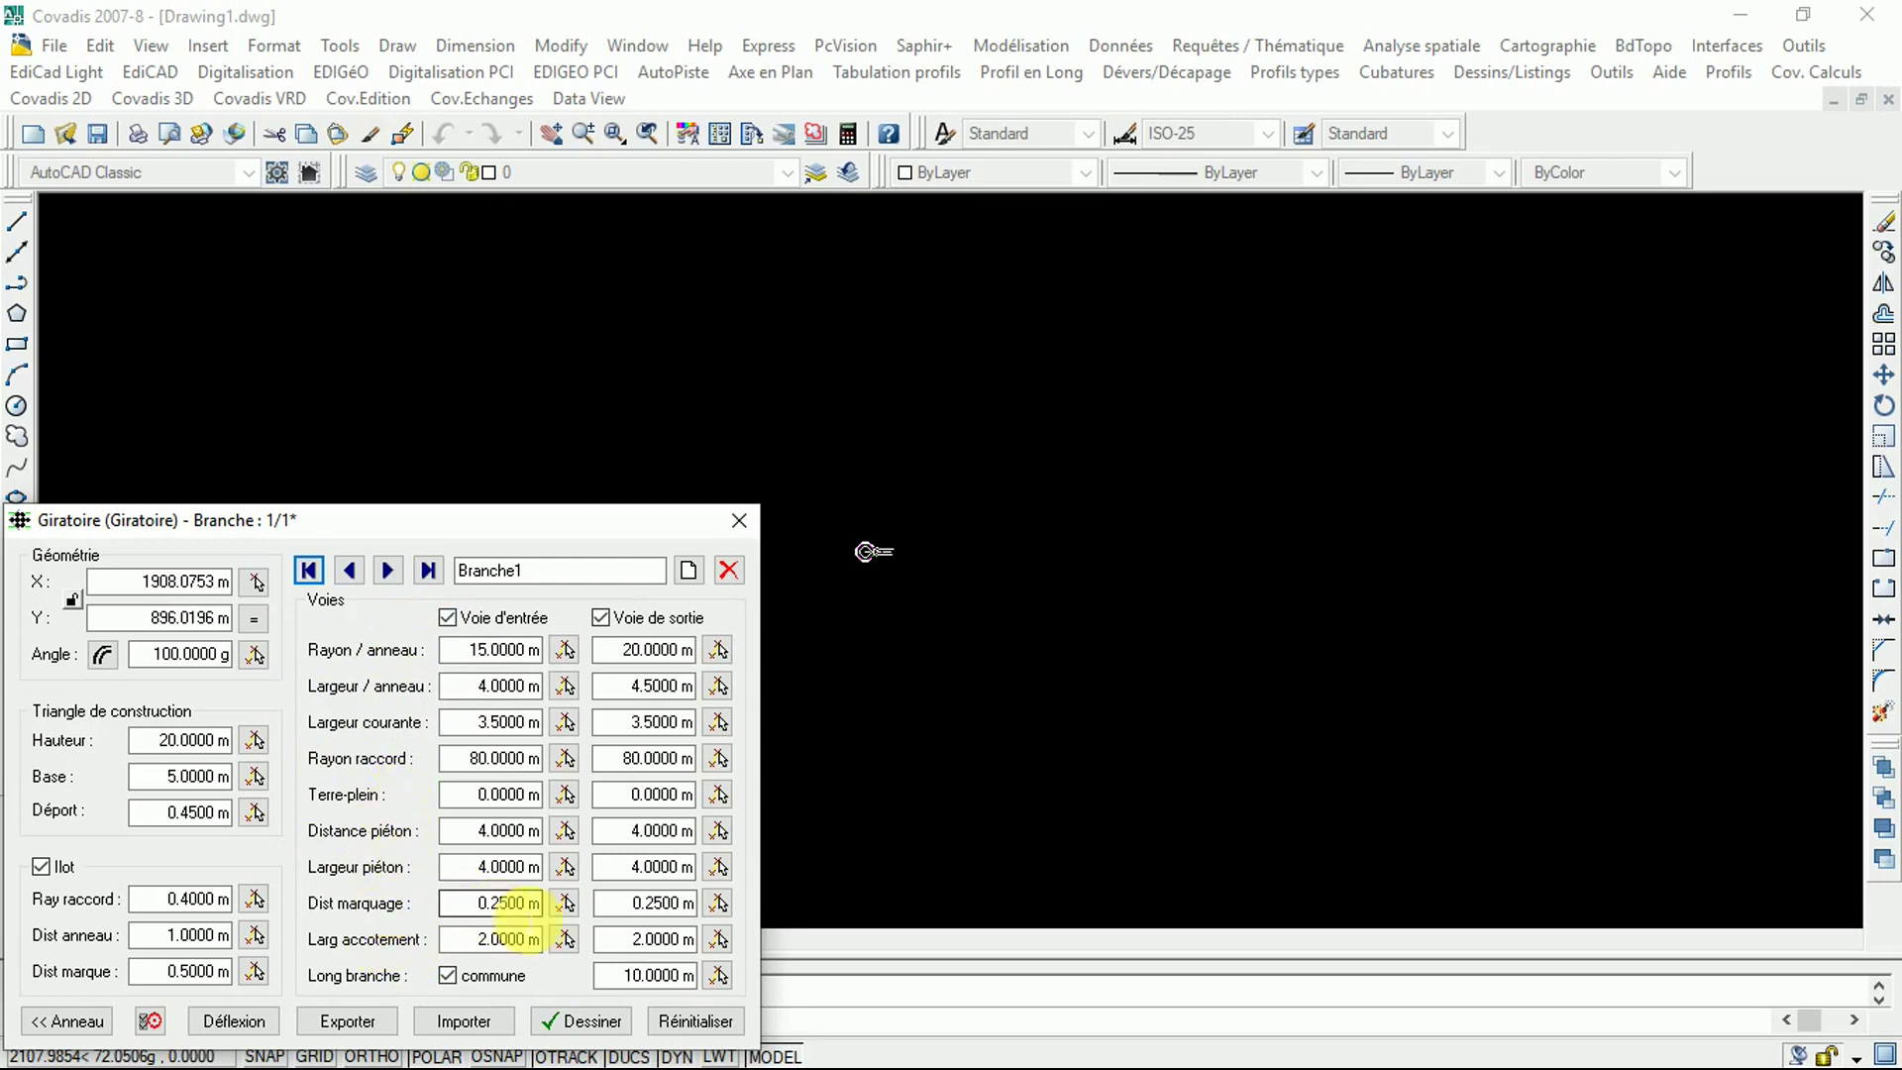
click(588, 1024)
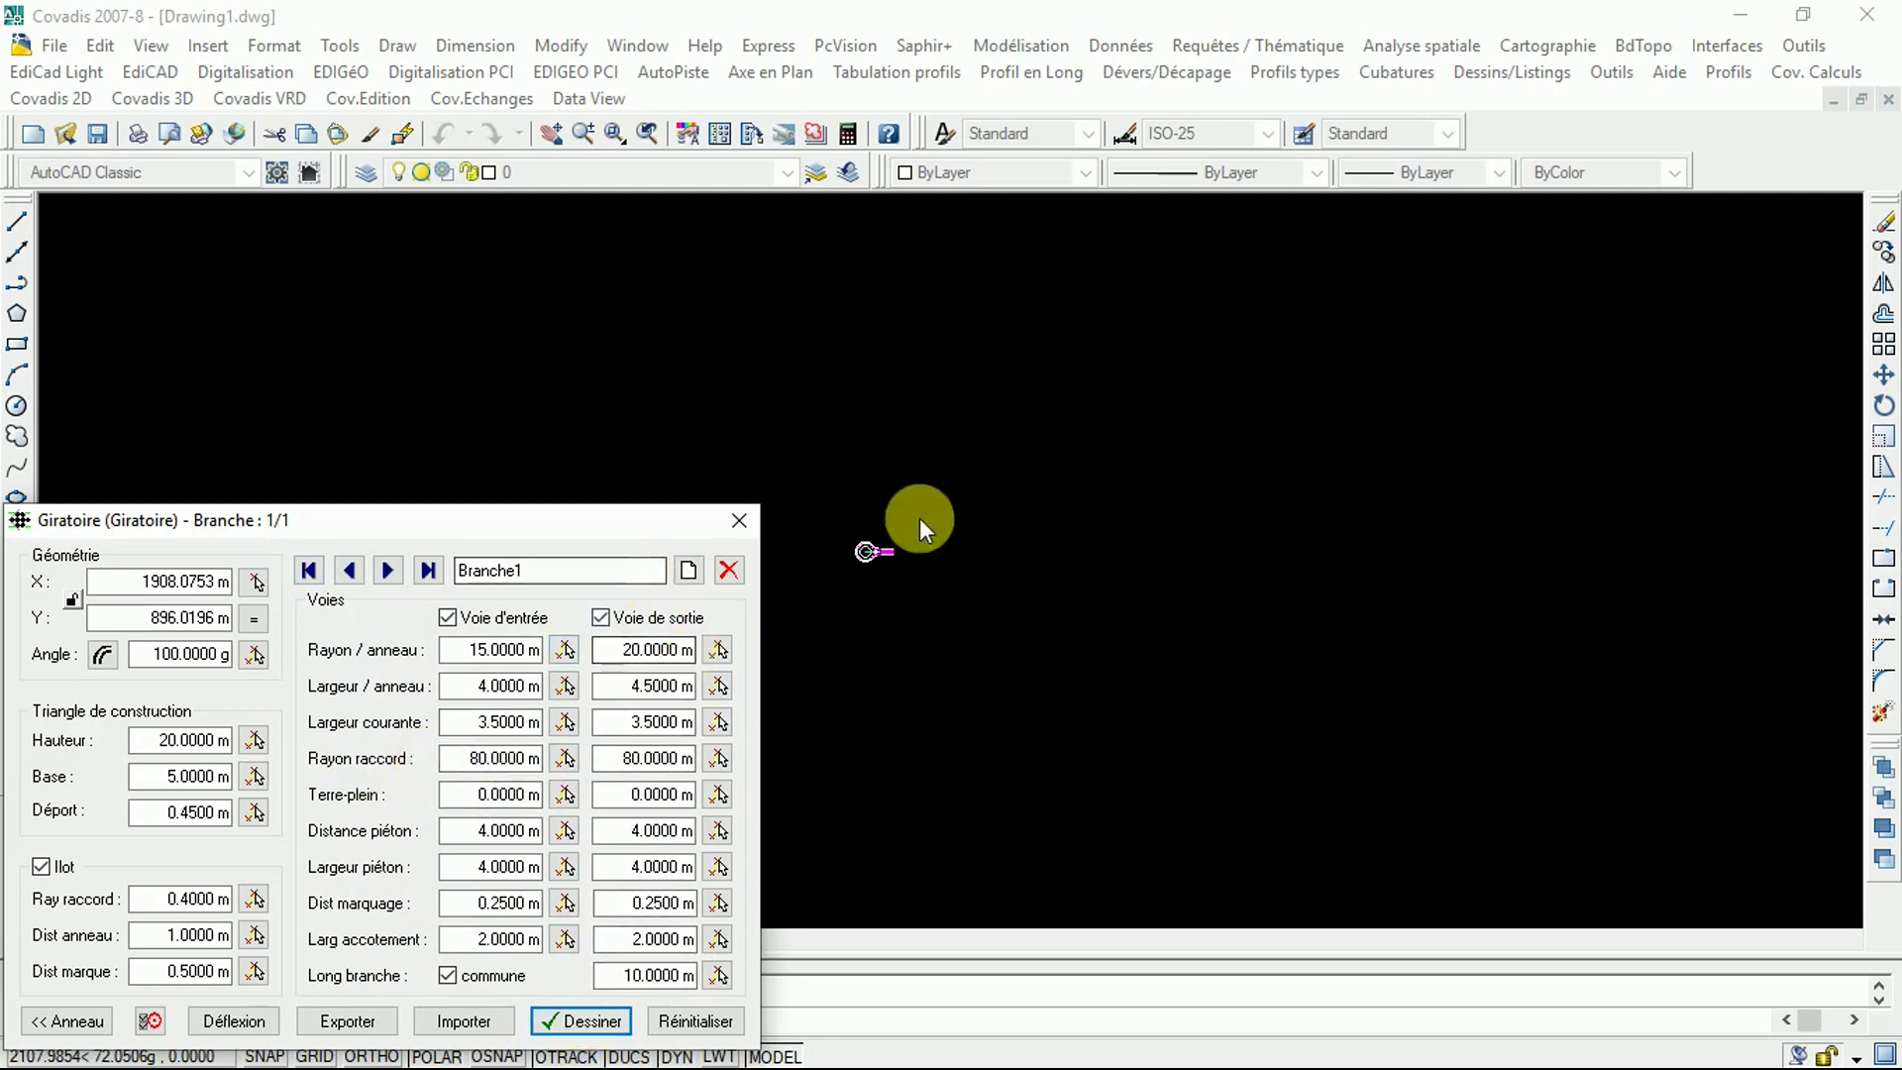
Step: Draw straight Branche2 north at 0 g with its splitter island, then begin another branch
click(689, 571)
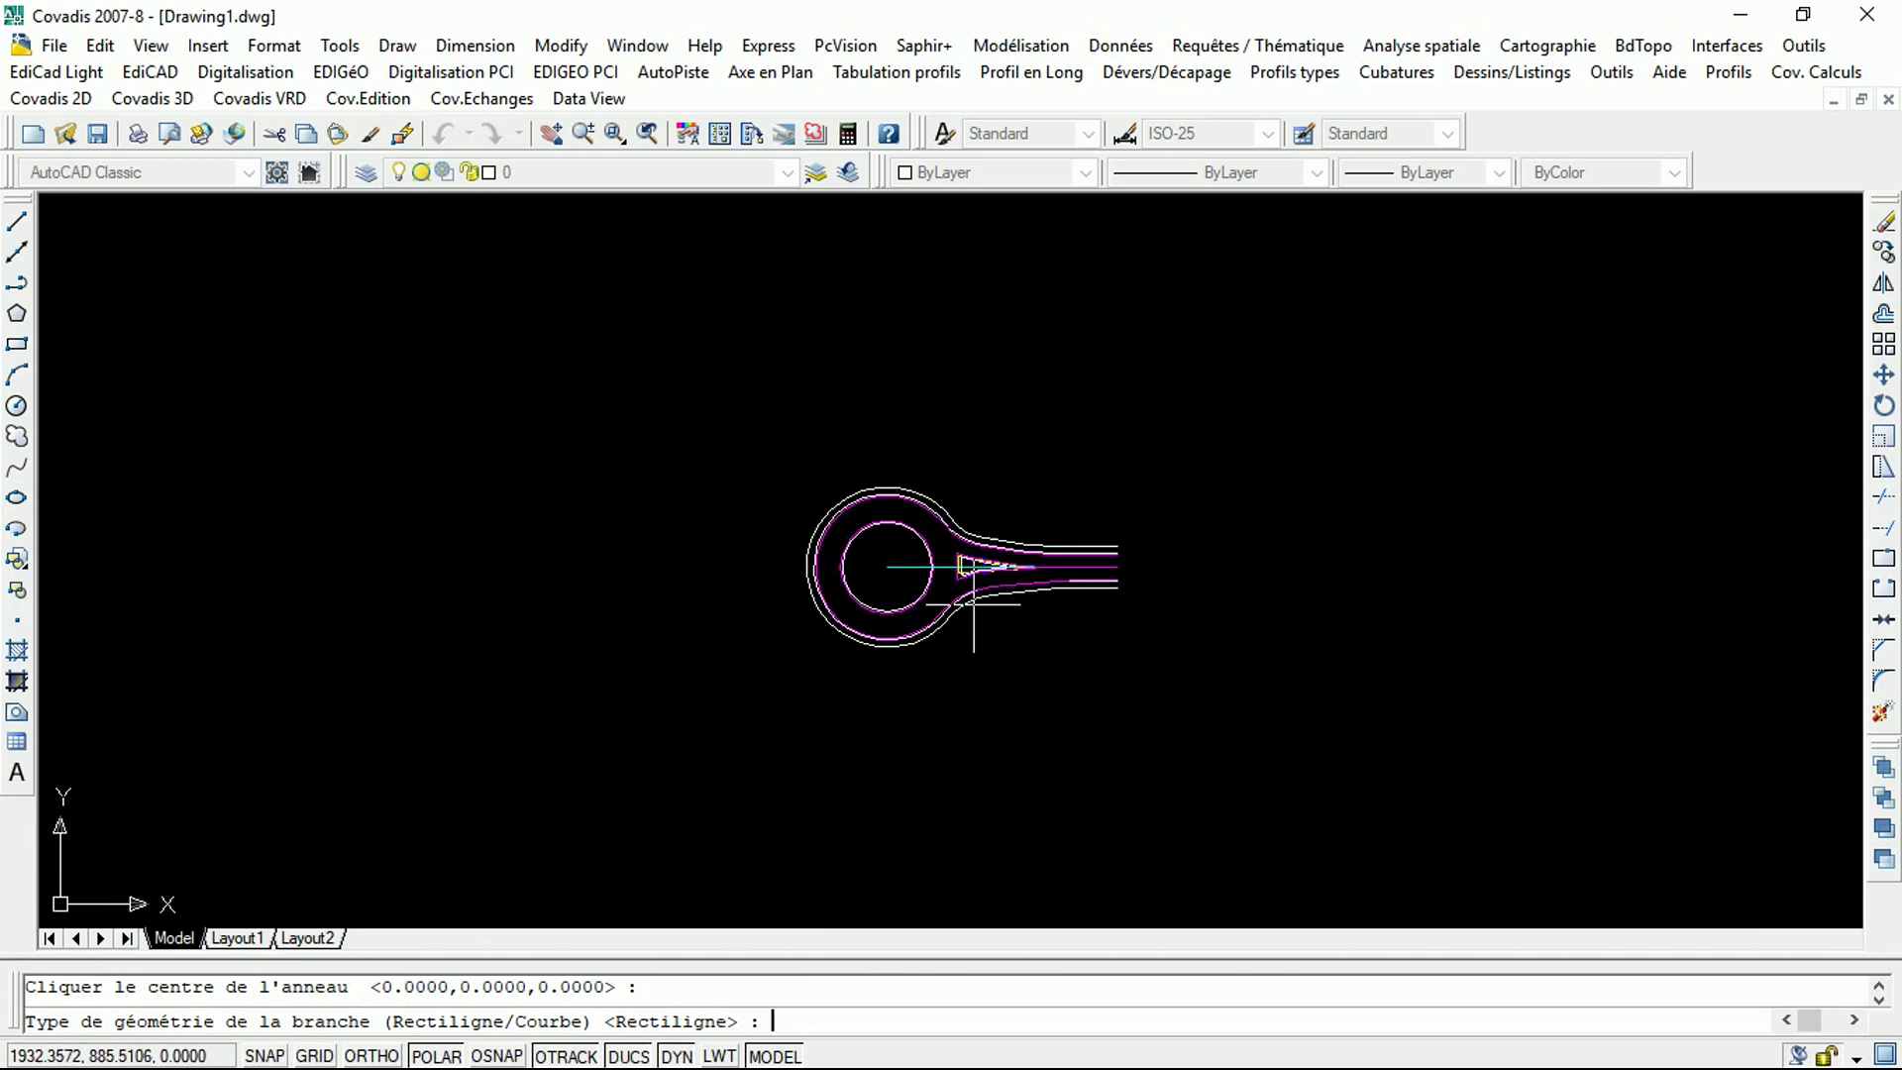
key(Return)
scroll(777, 518, up, 3)
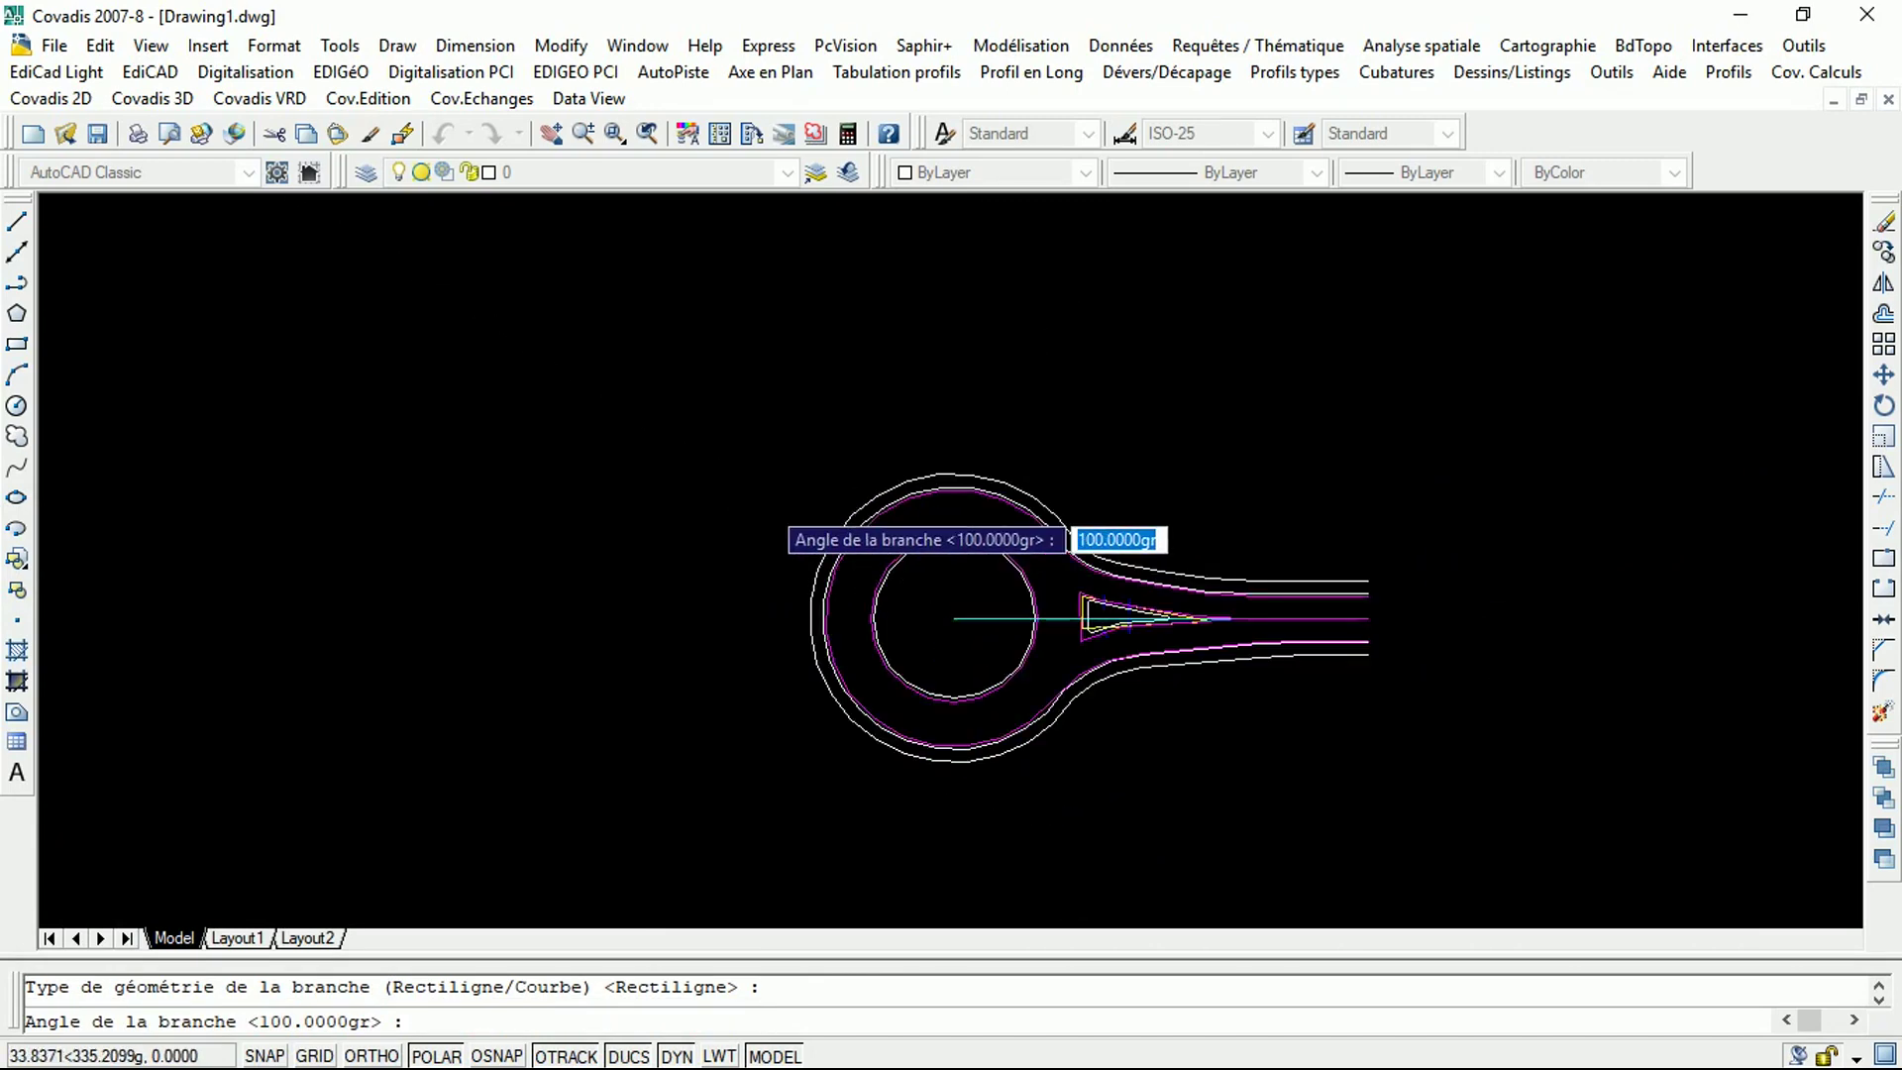
scroll(912, 547, down, 2)
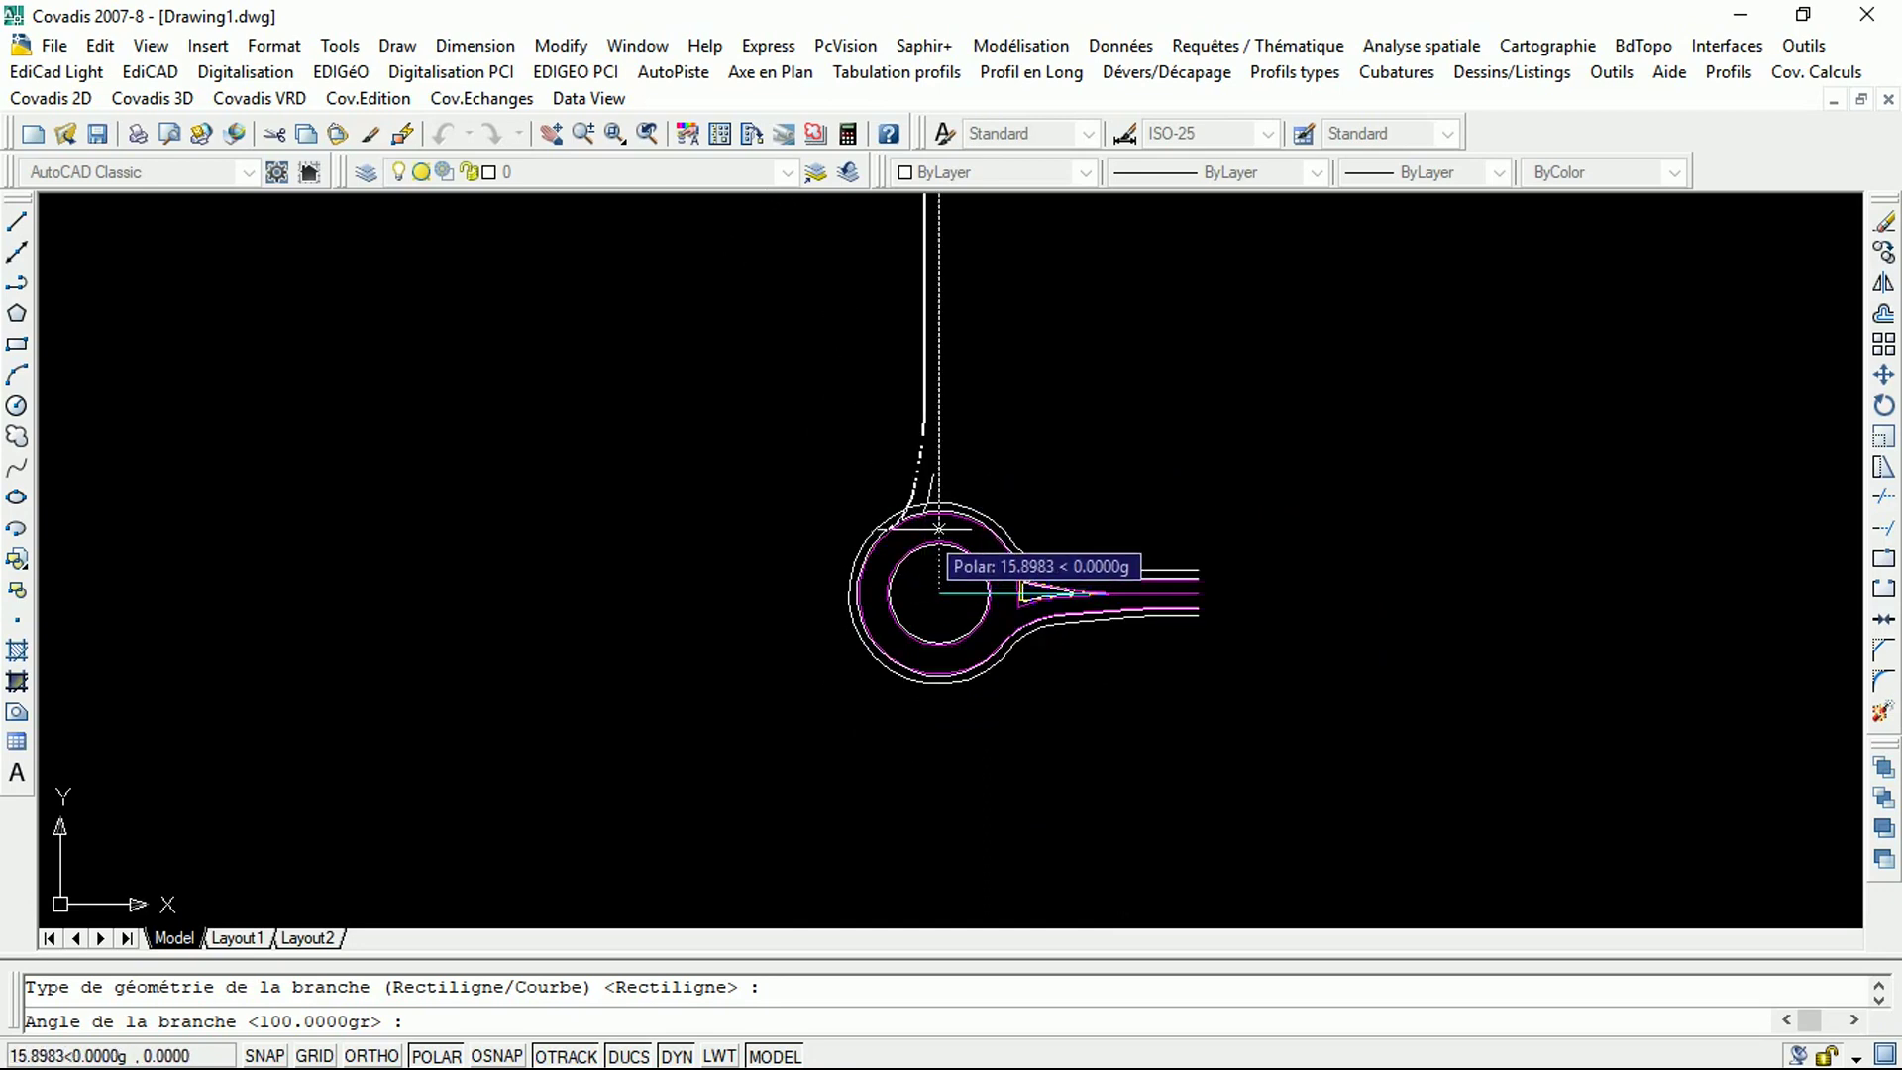
click(939, 528)
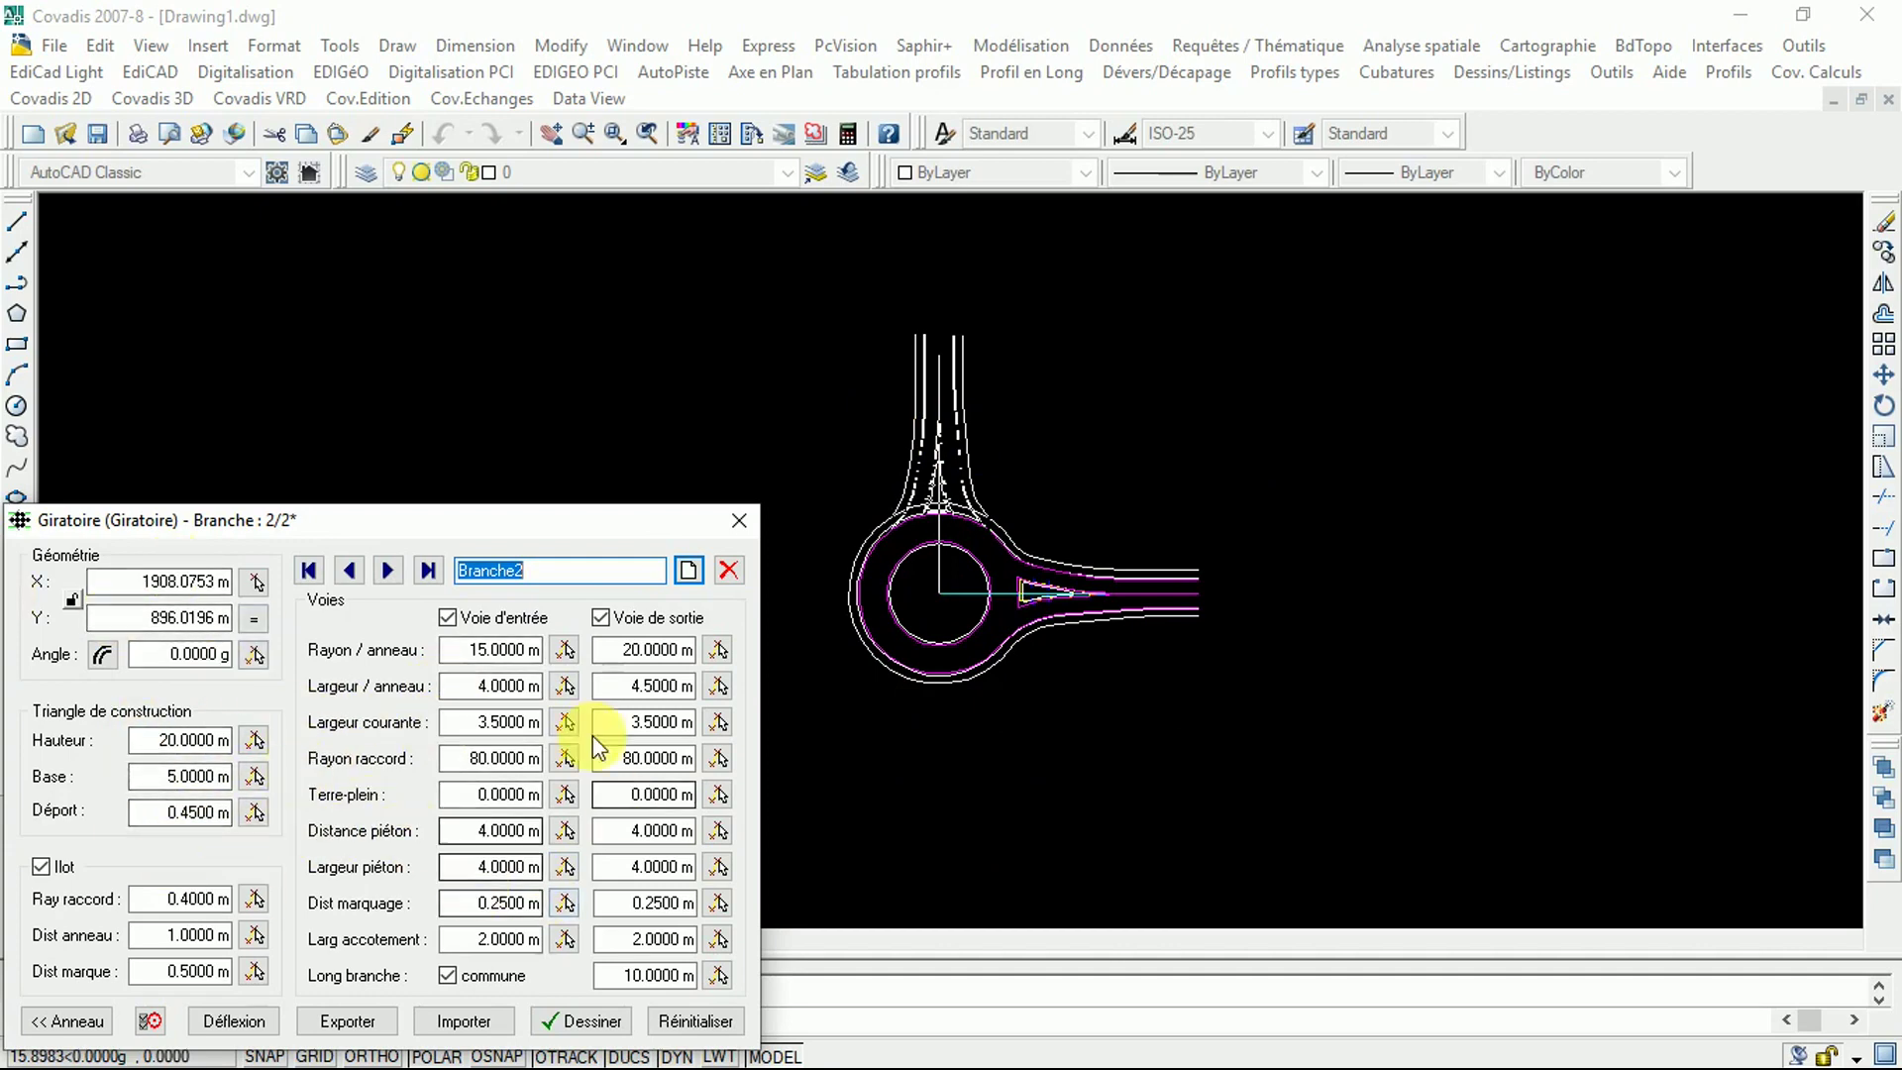
click(552, 1032)
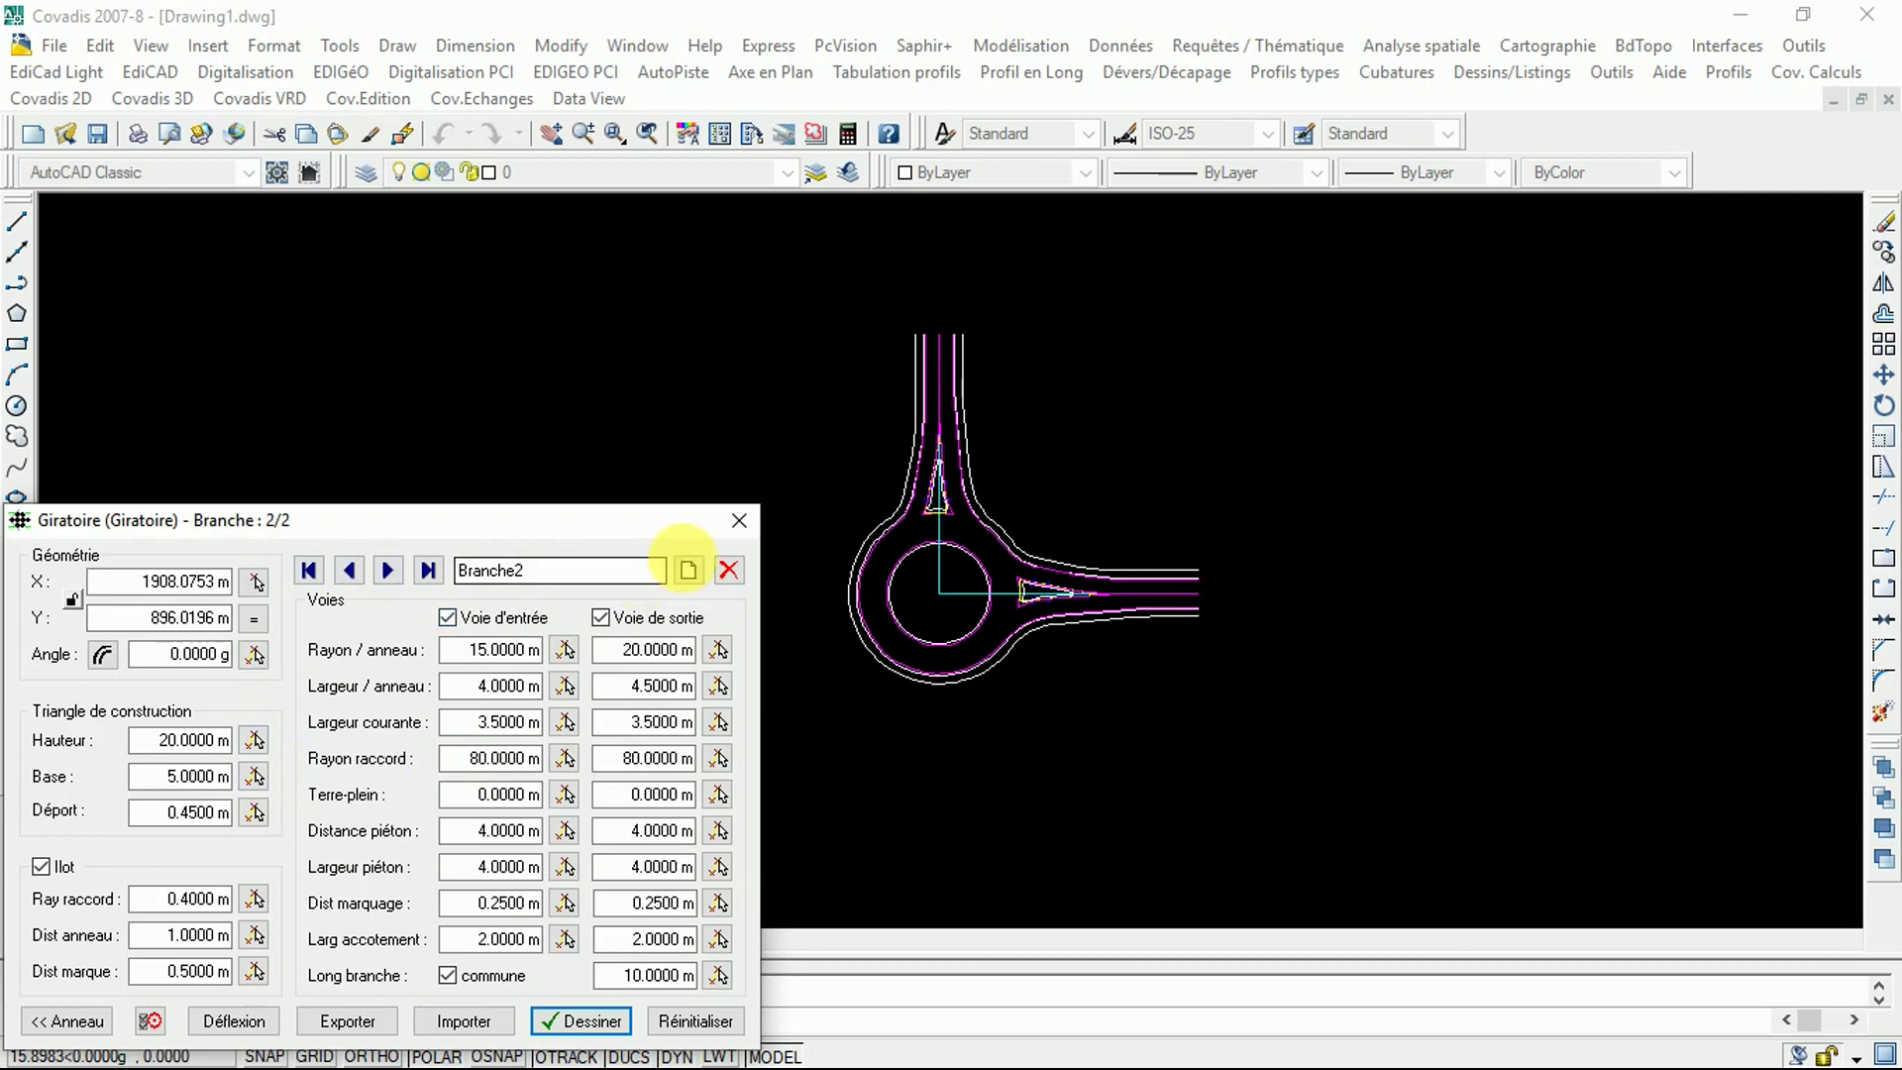
click(688, 569)
Step: Draw straight Branche3 west at 312.6620 g with its triangular splitter island
key(Return)
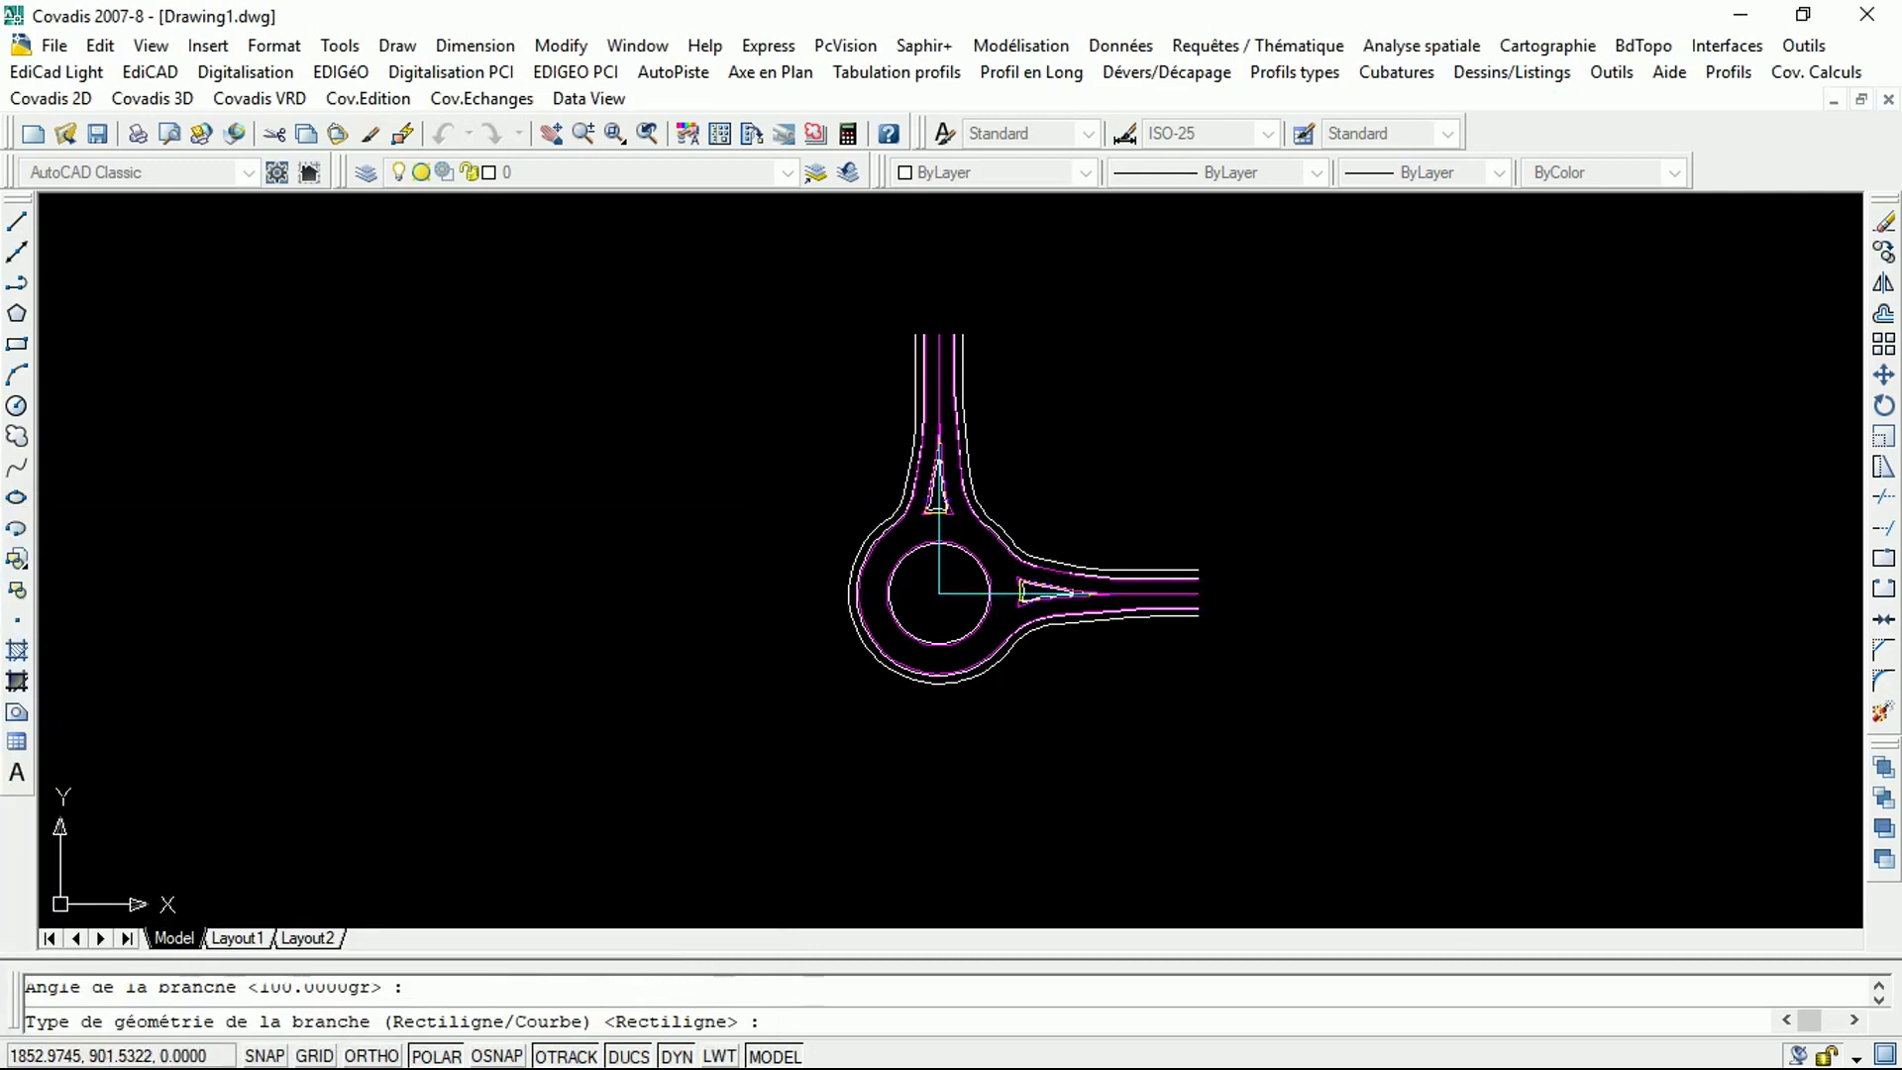
click(684, 542)
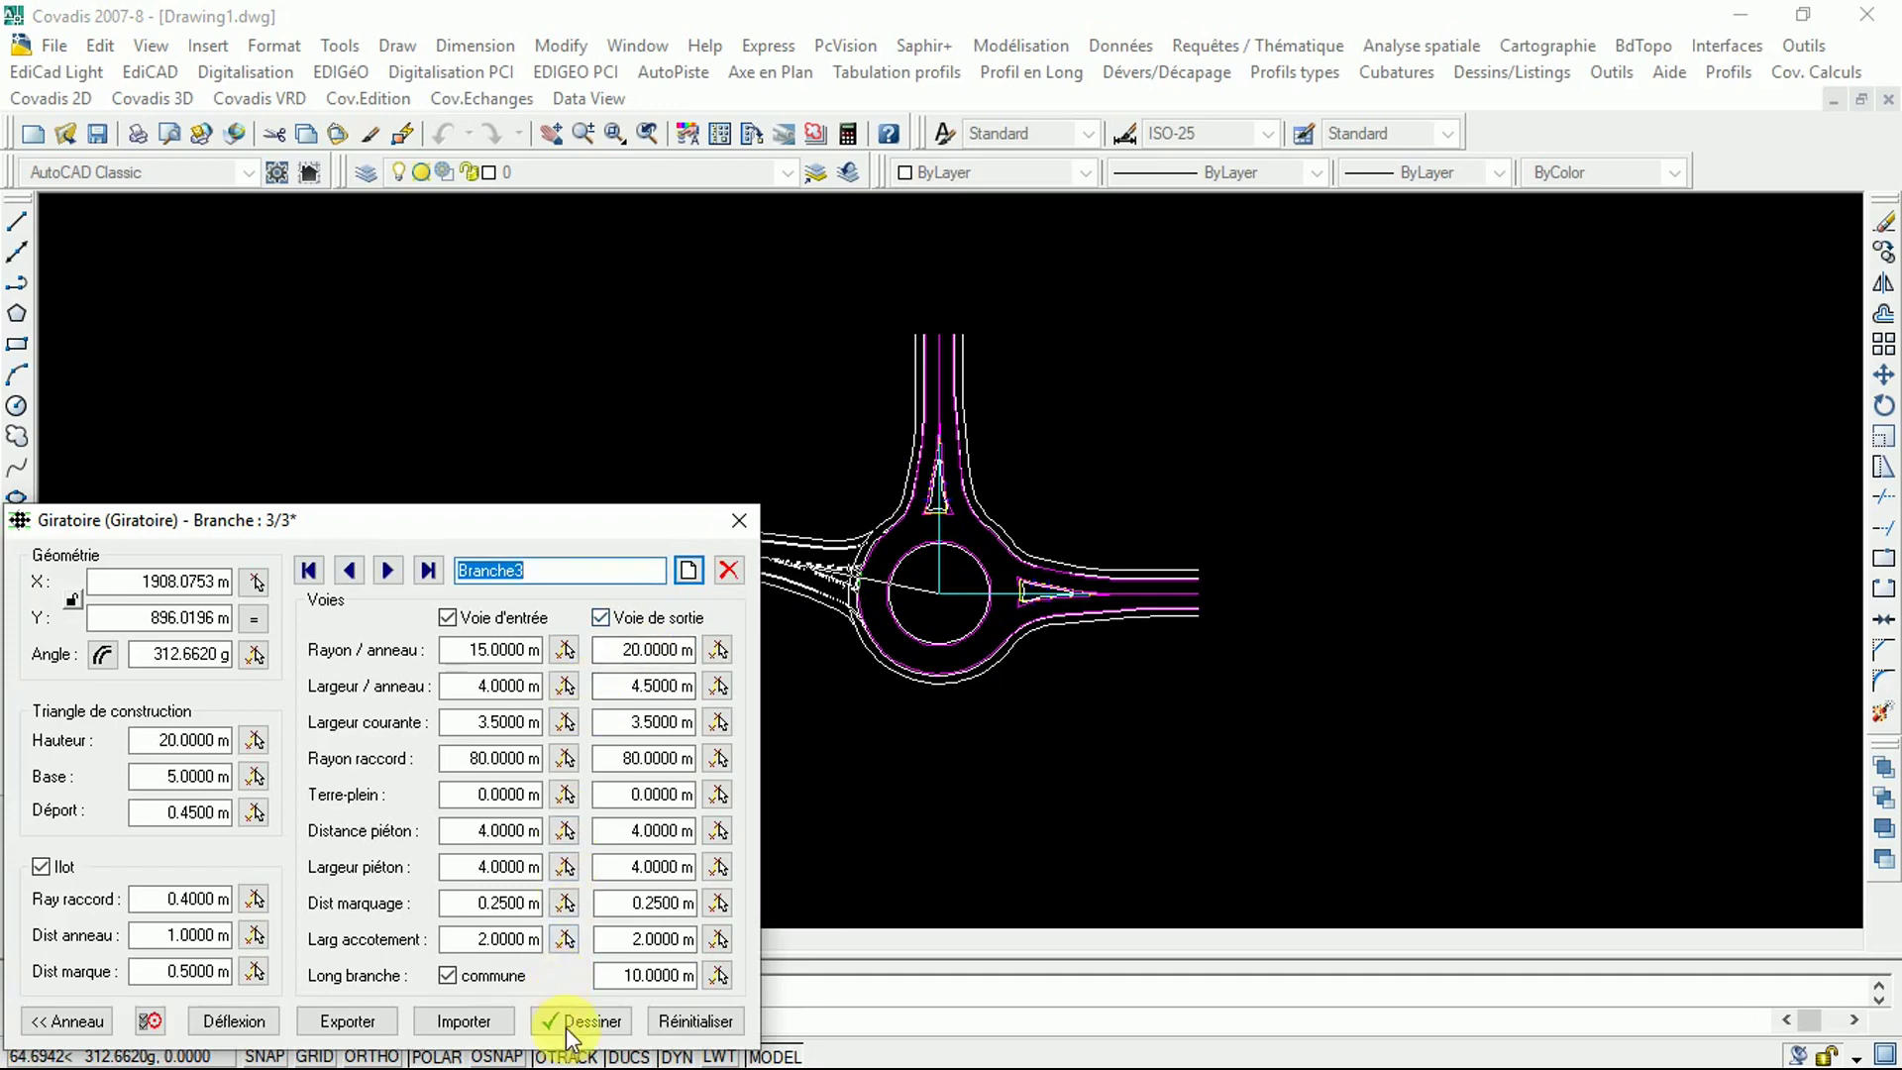
click(570, 1026)
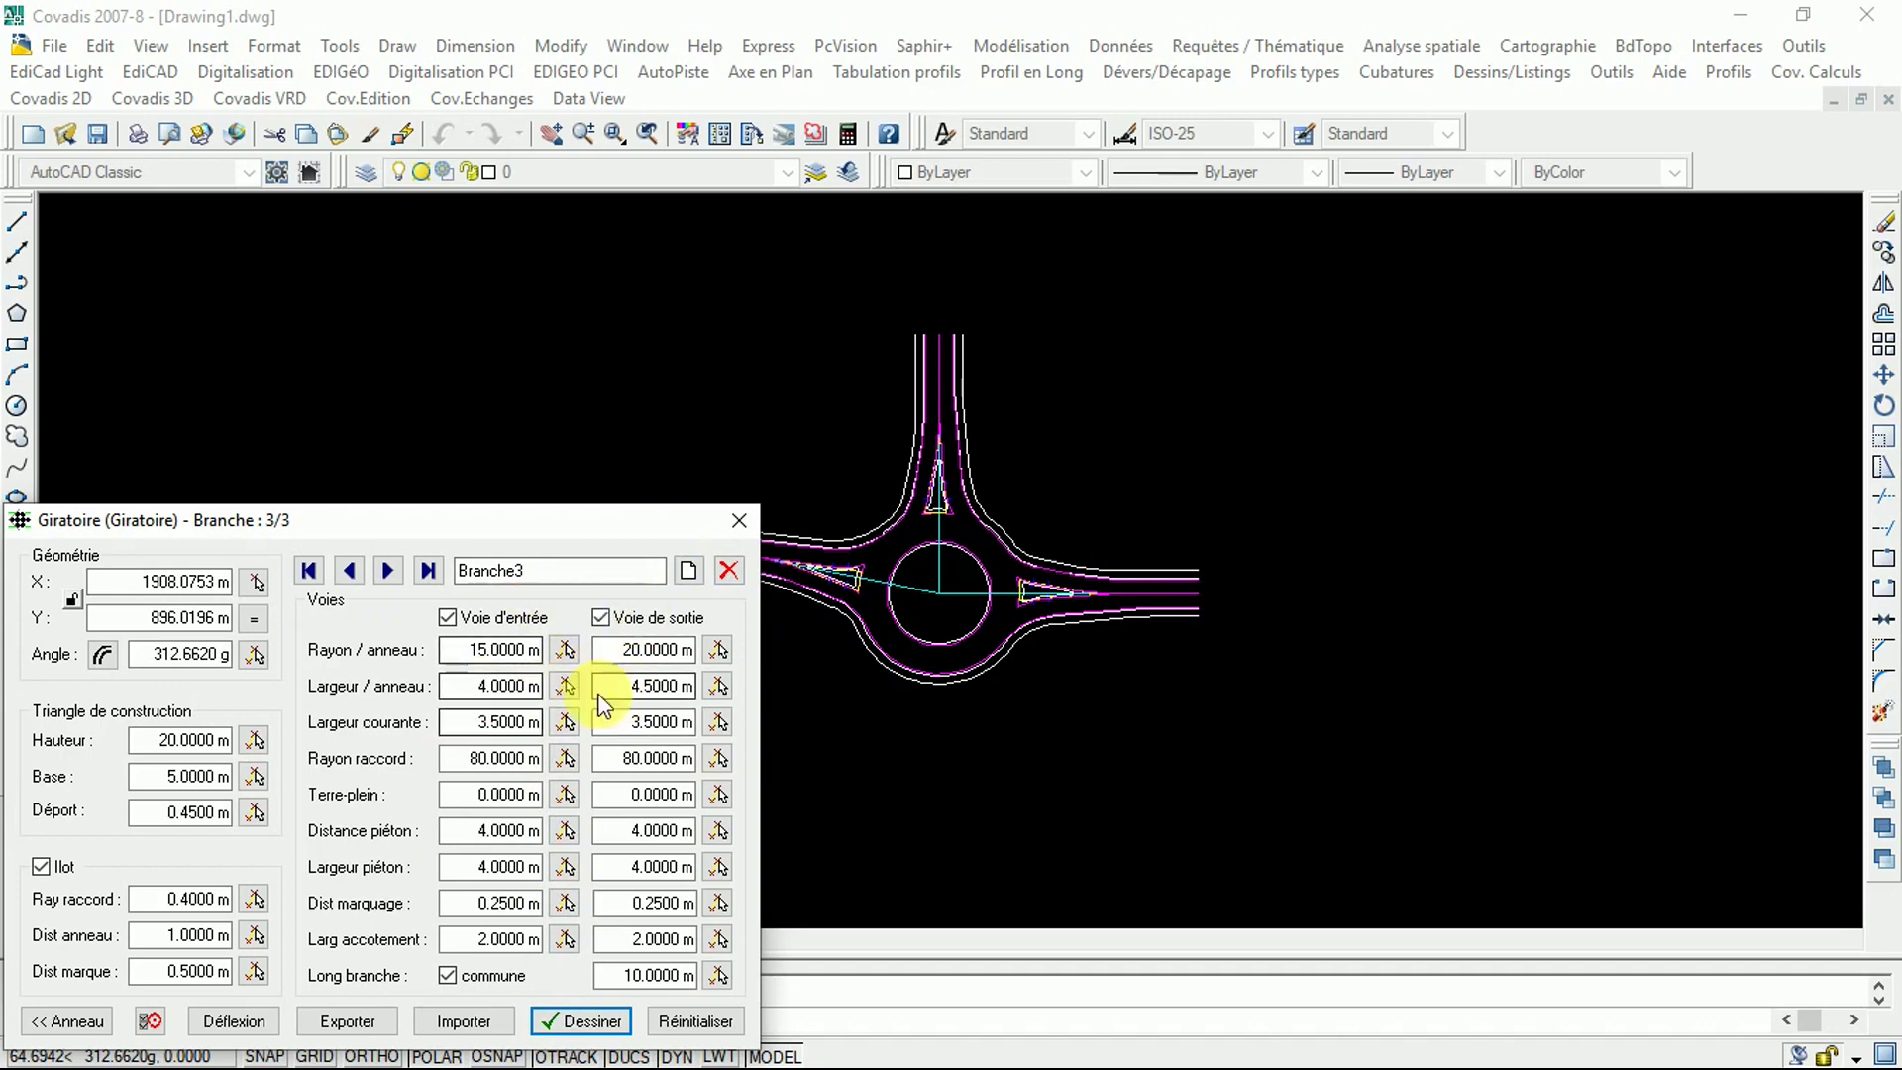
Step: Close the branch dialog and quit Giratoire to generate the full roundabout, zooming to inspect it
click(738, 522)
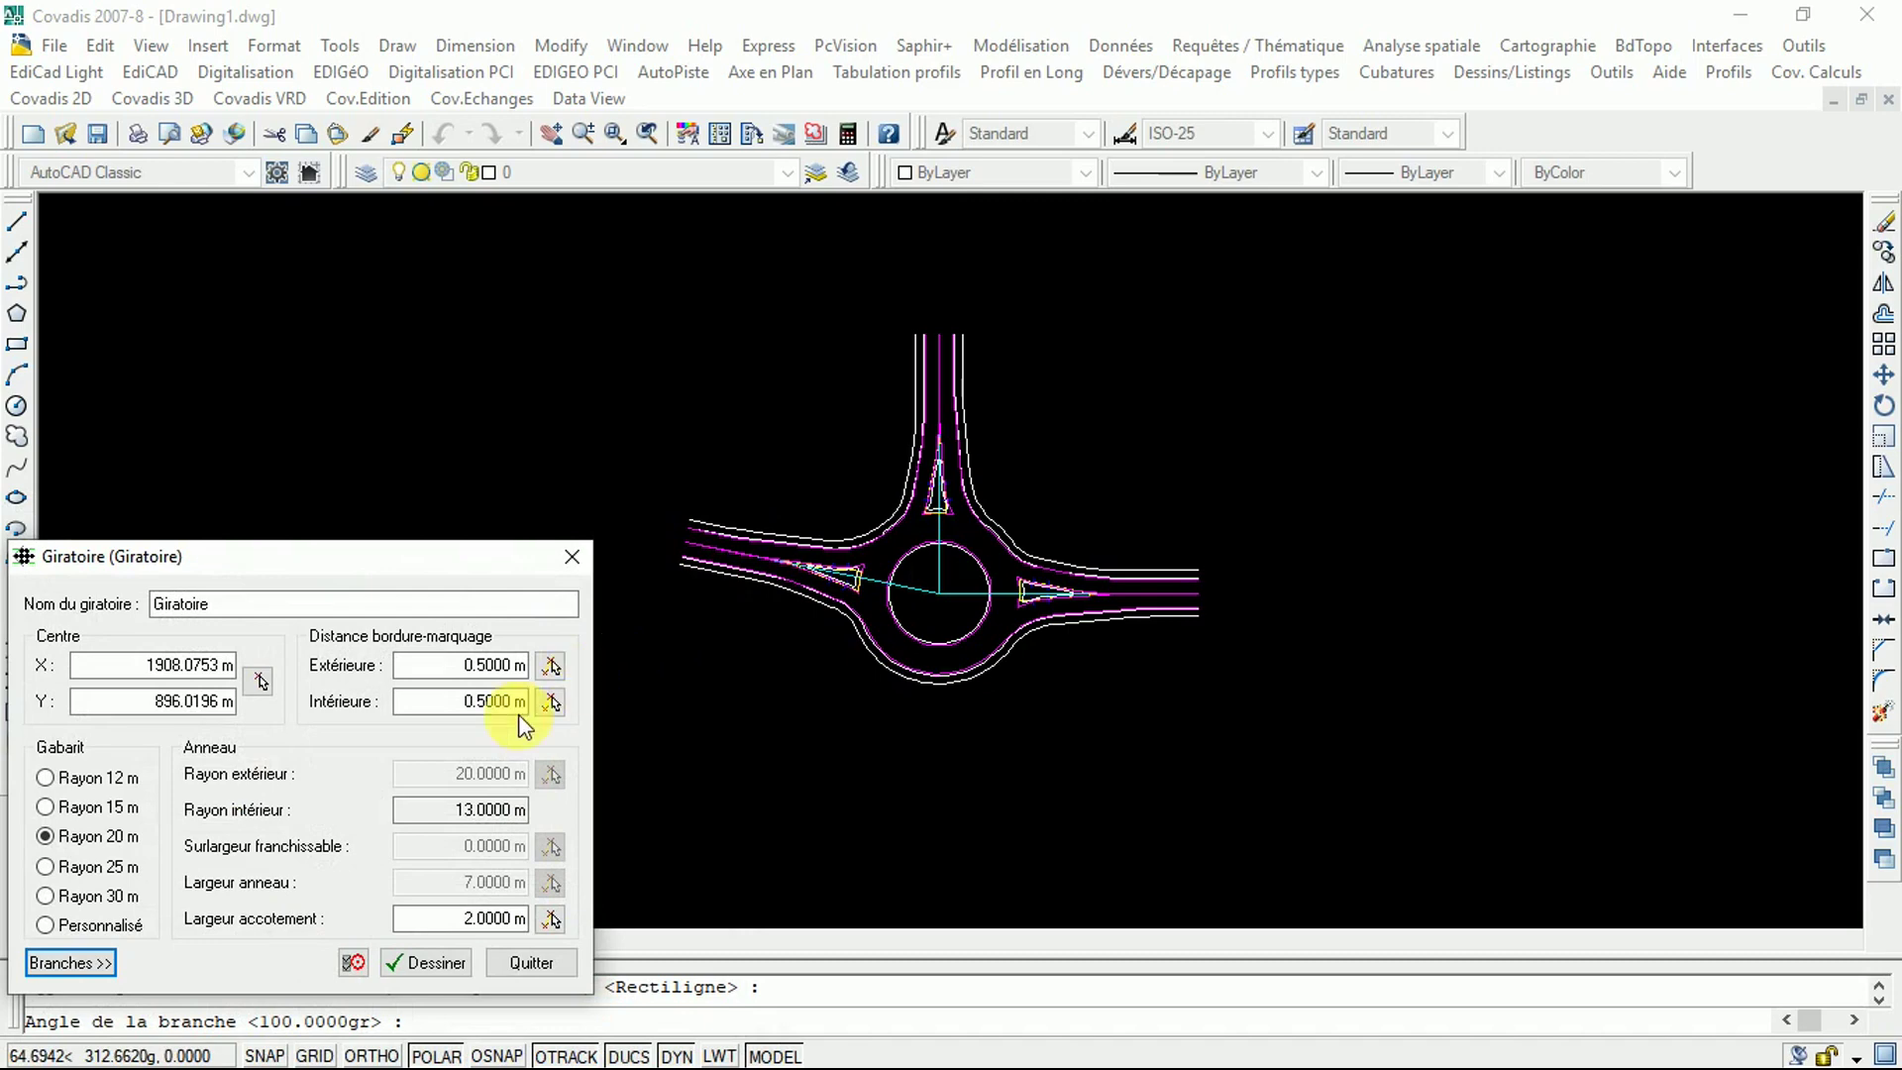
click(517, 953)
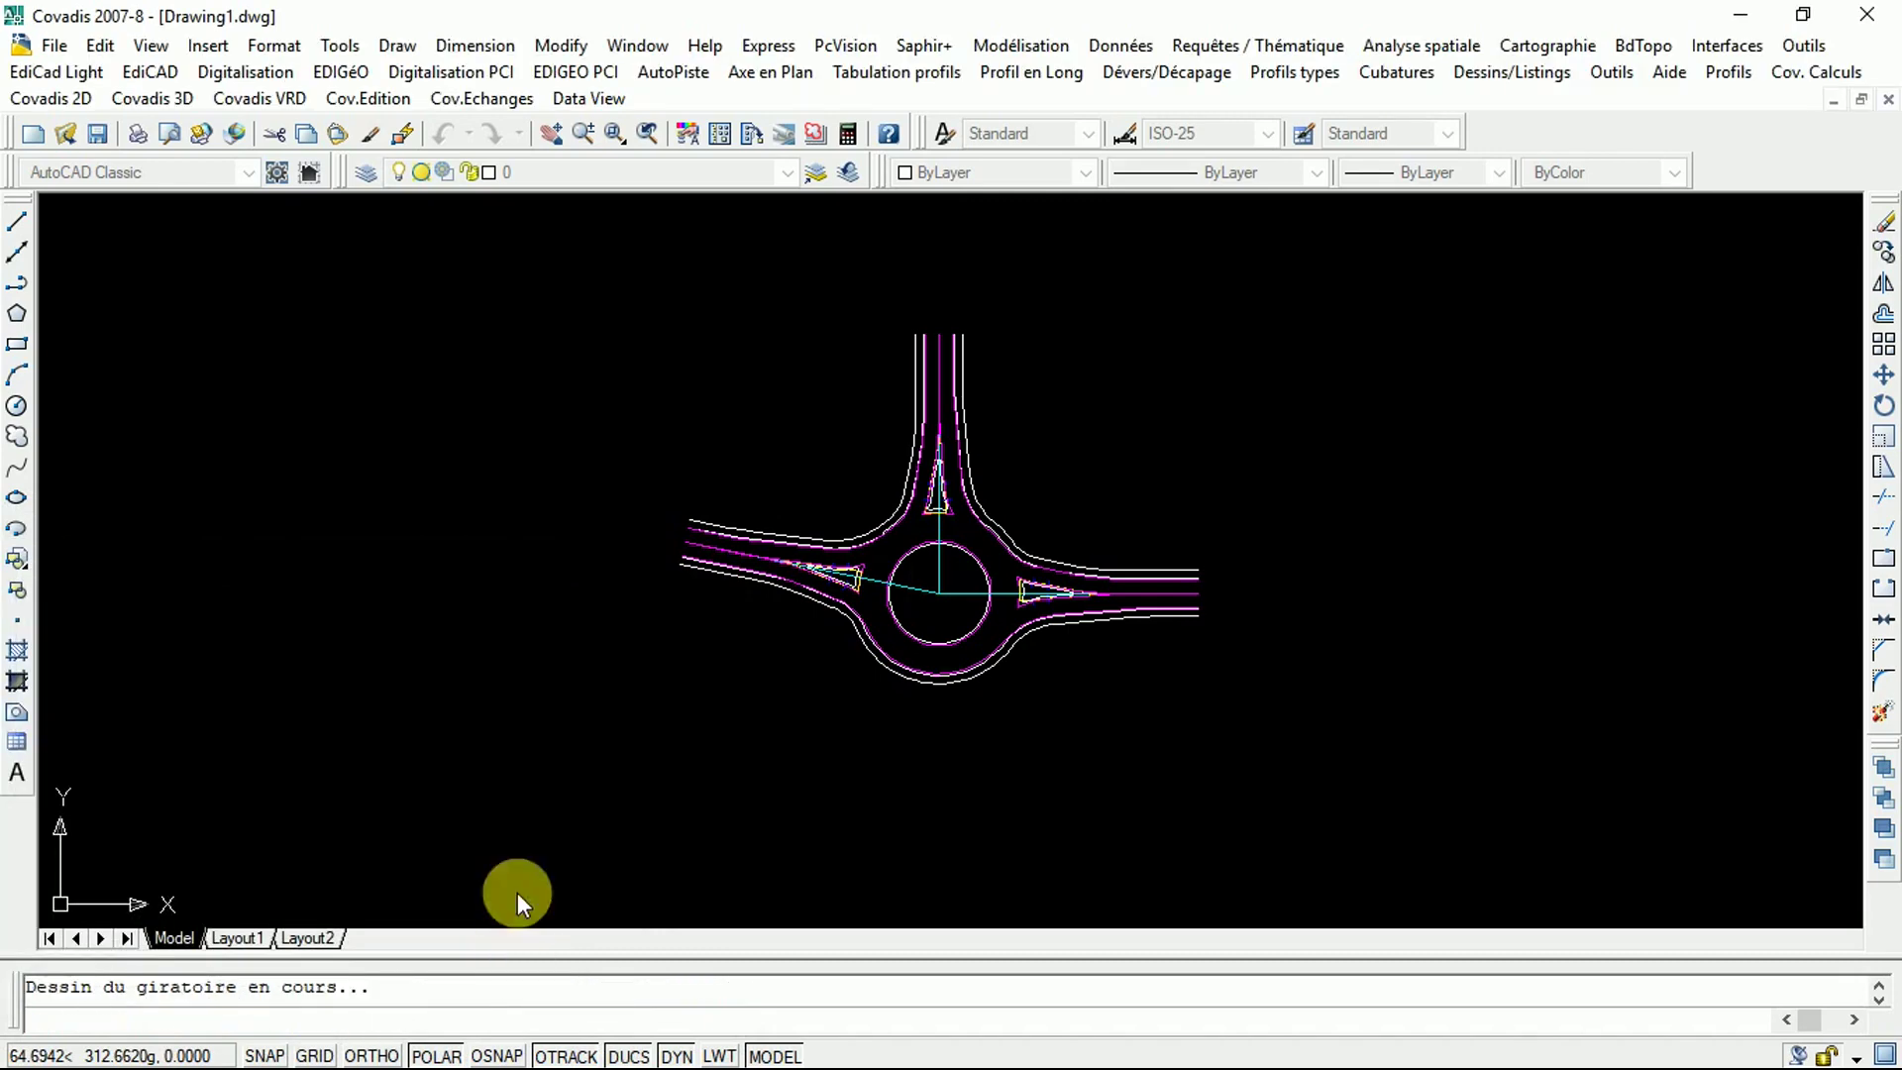
scroll(974, 582, up, 3)
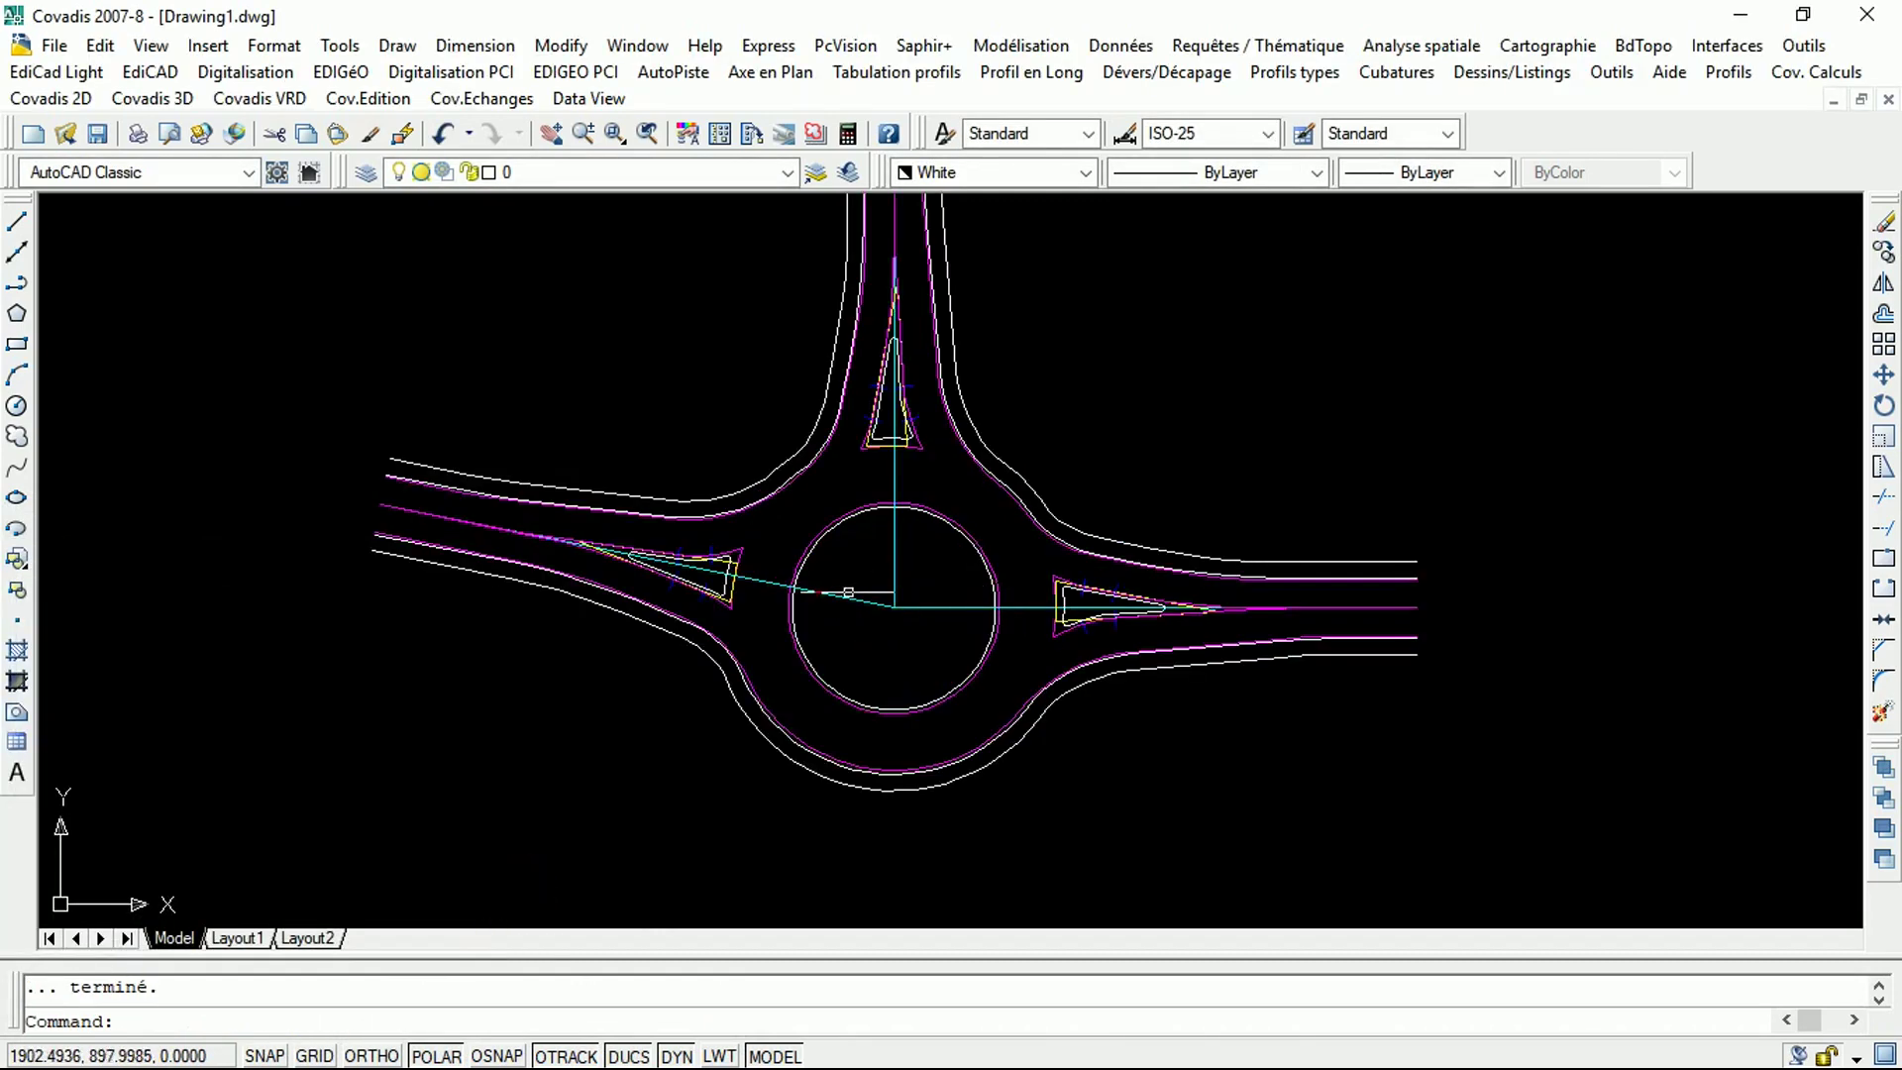
scroll(849, 593, up, 3)
scroll(864, 733, up, 3)
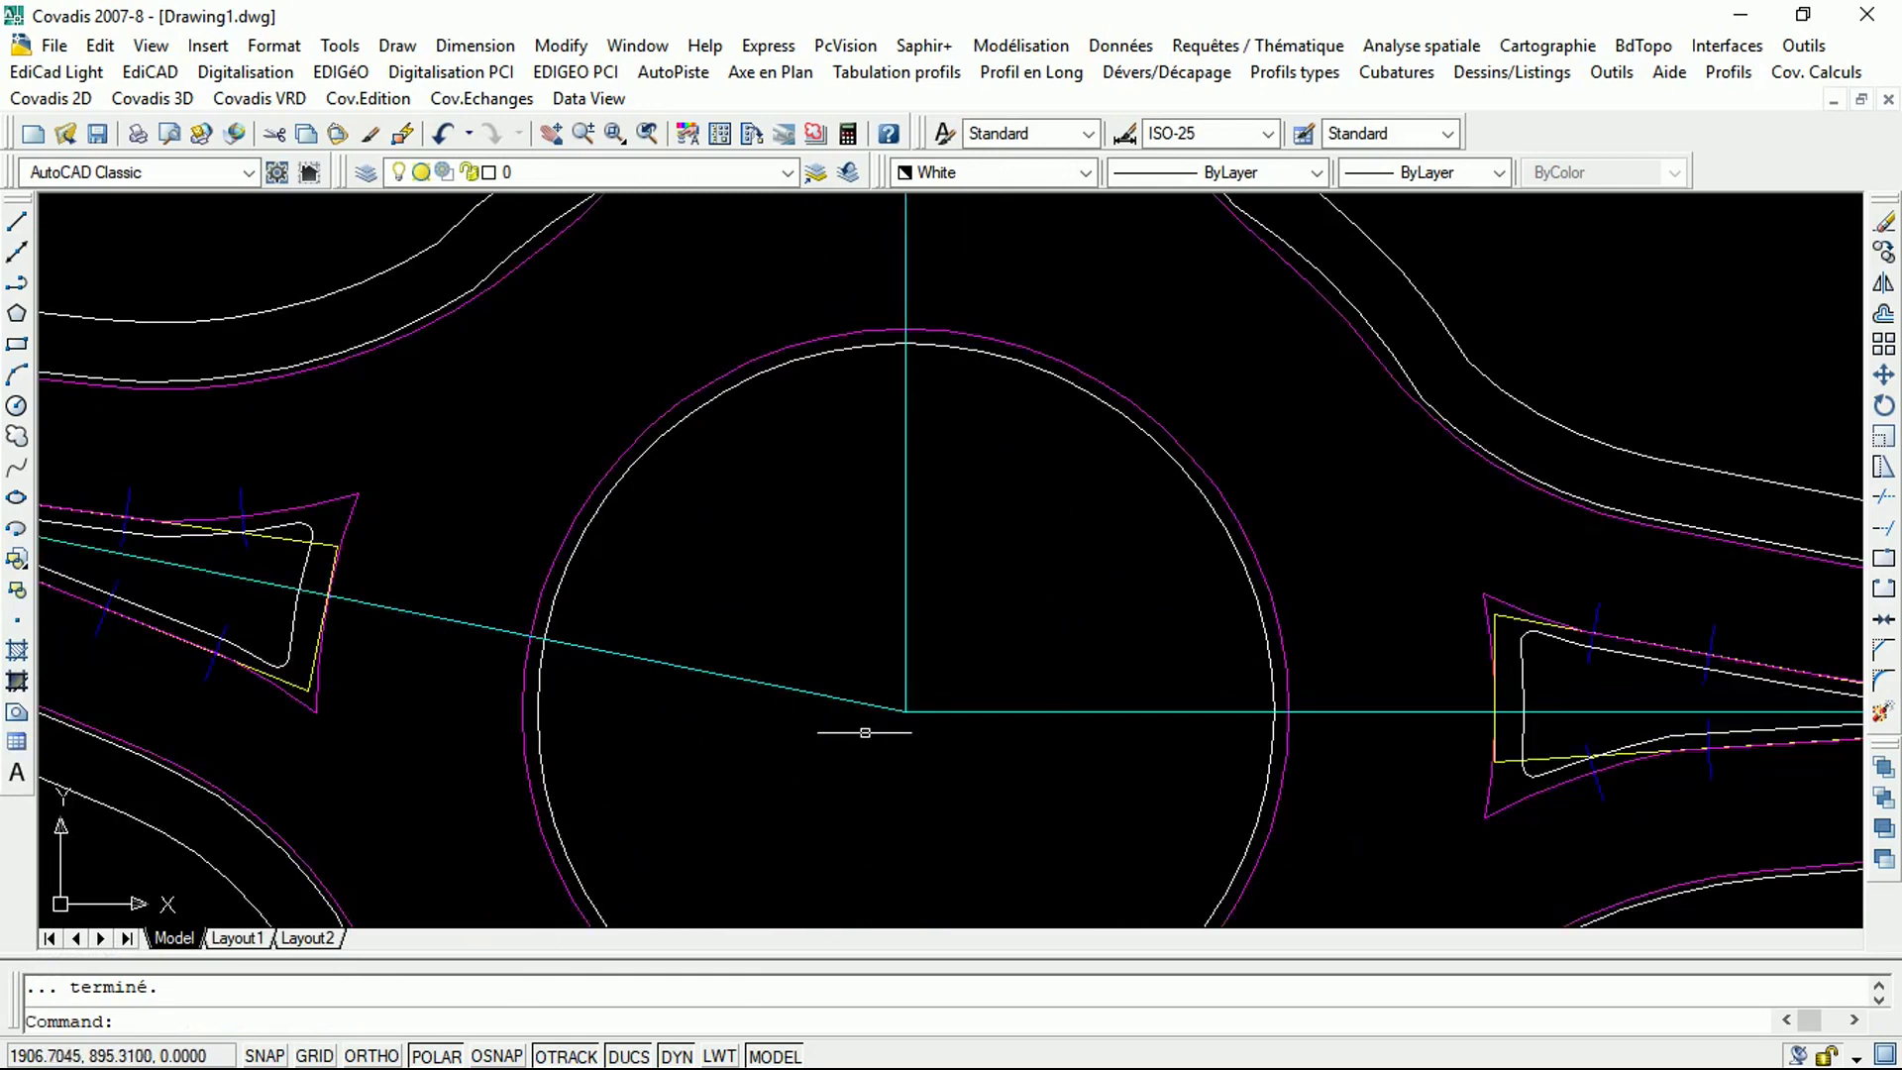
scroll(865, 730, down, 4)
scroll(929, 547, down, 4)
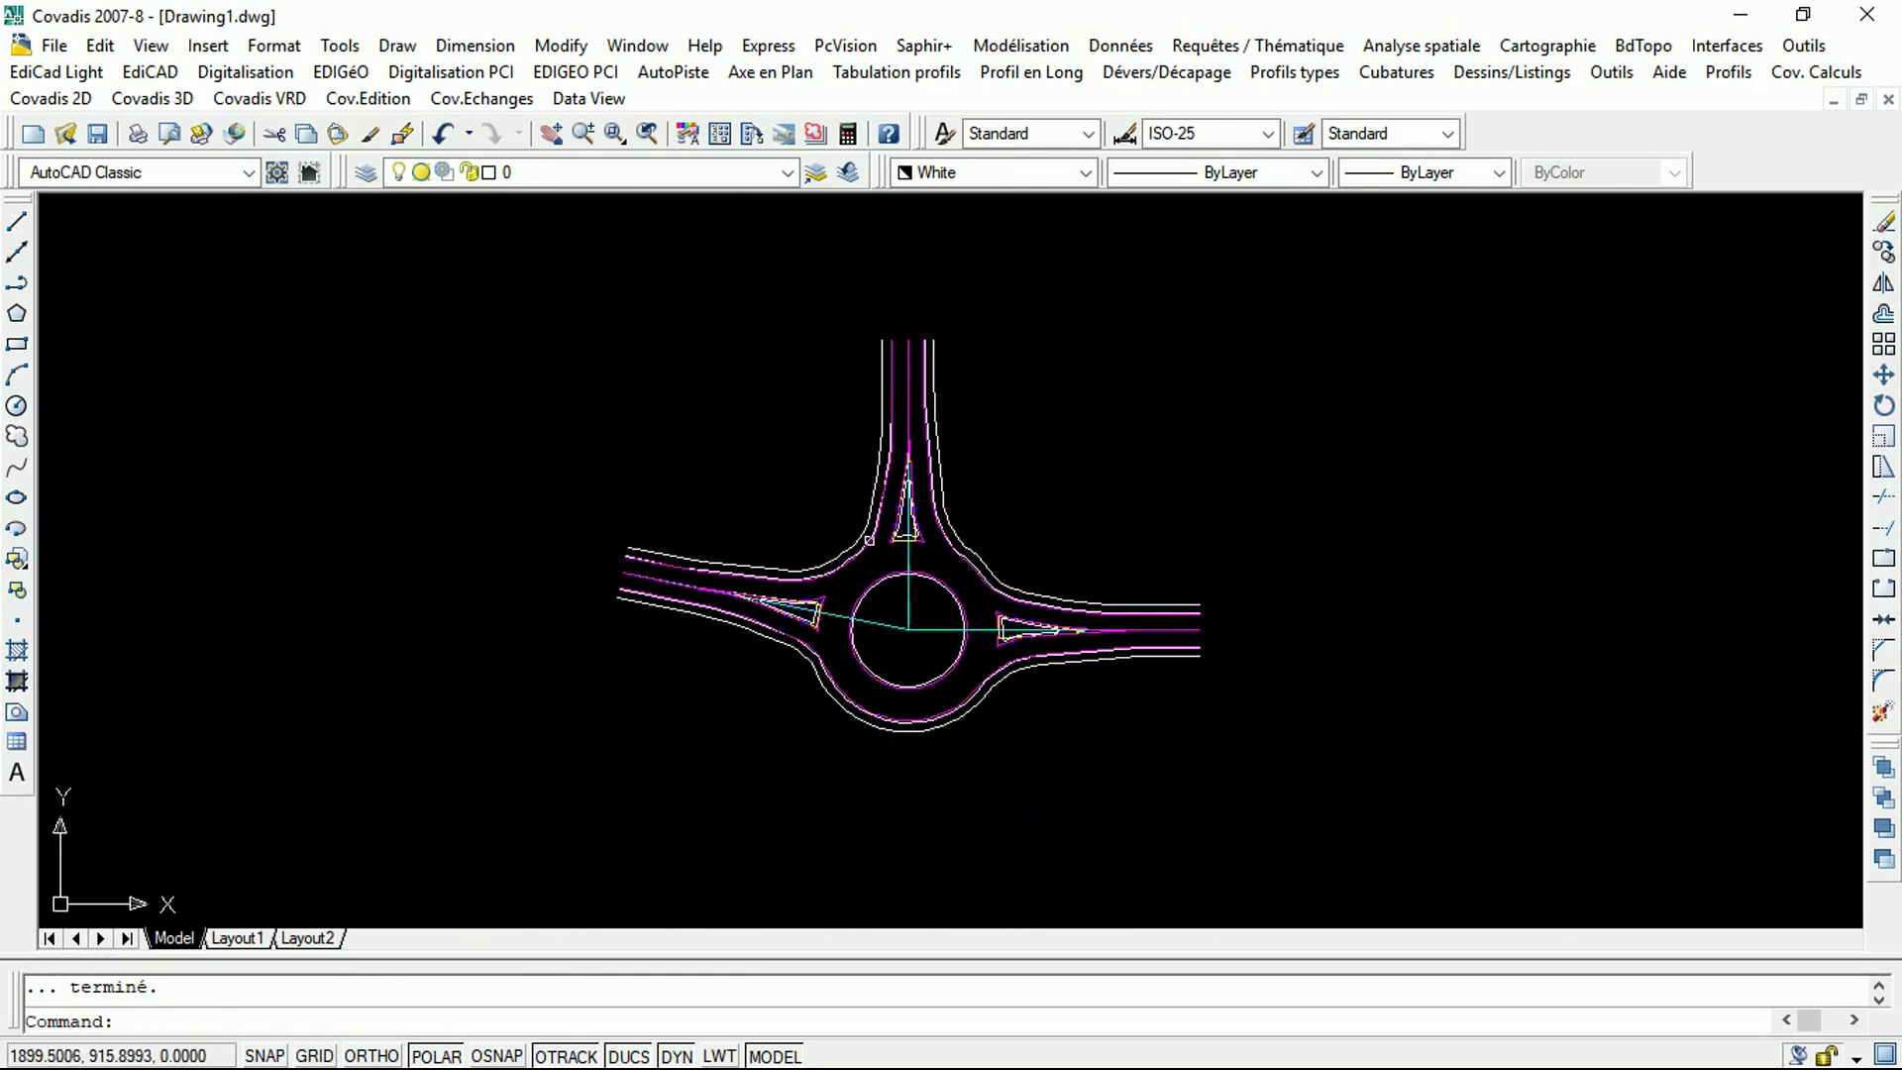
scroll(936, 482, up, 3)
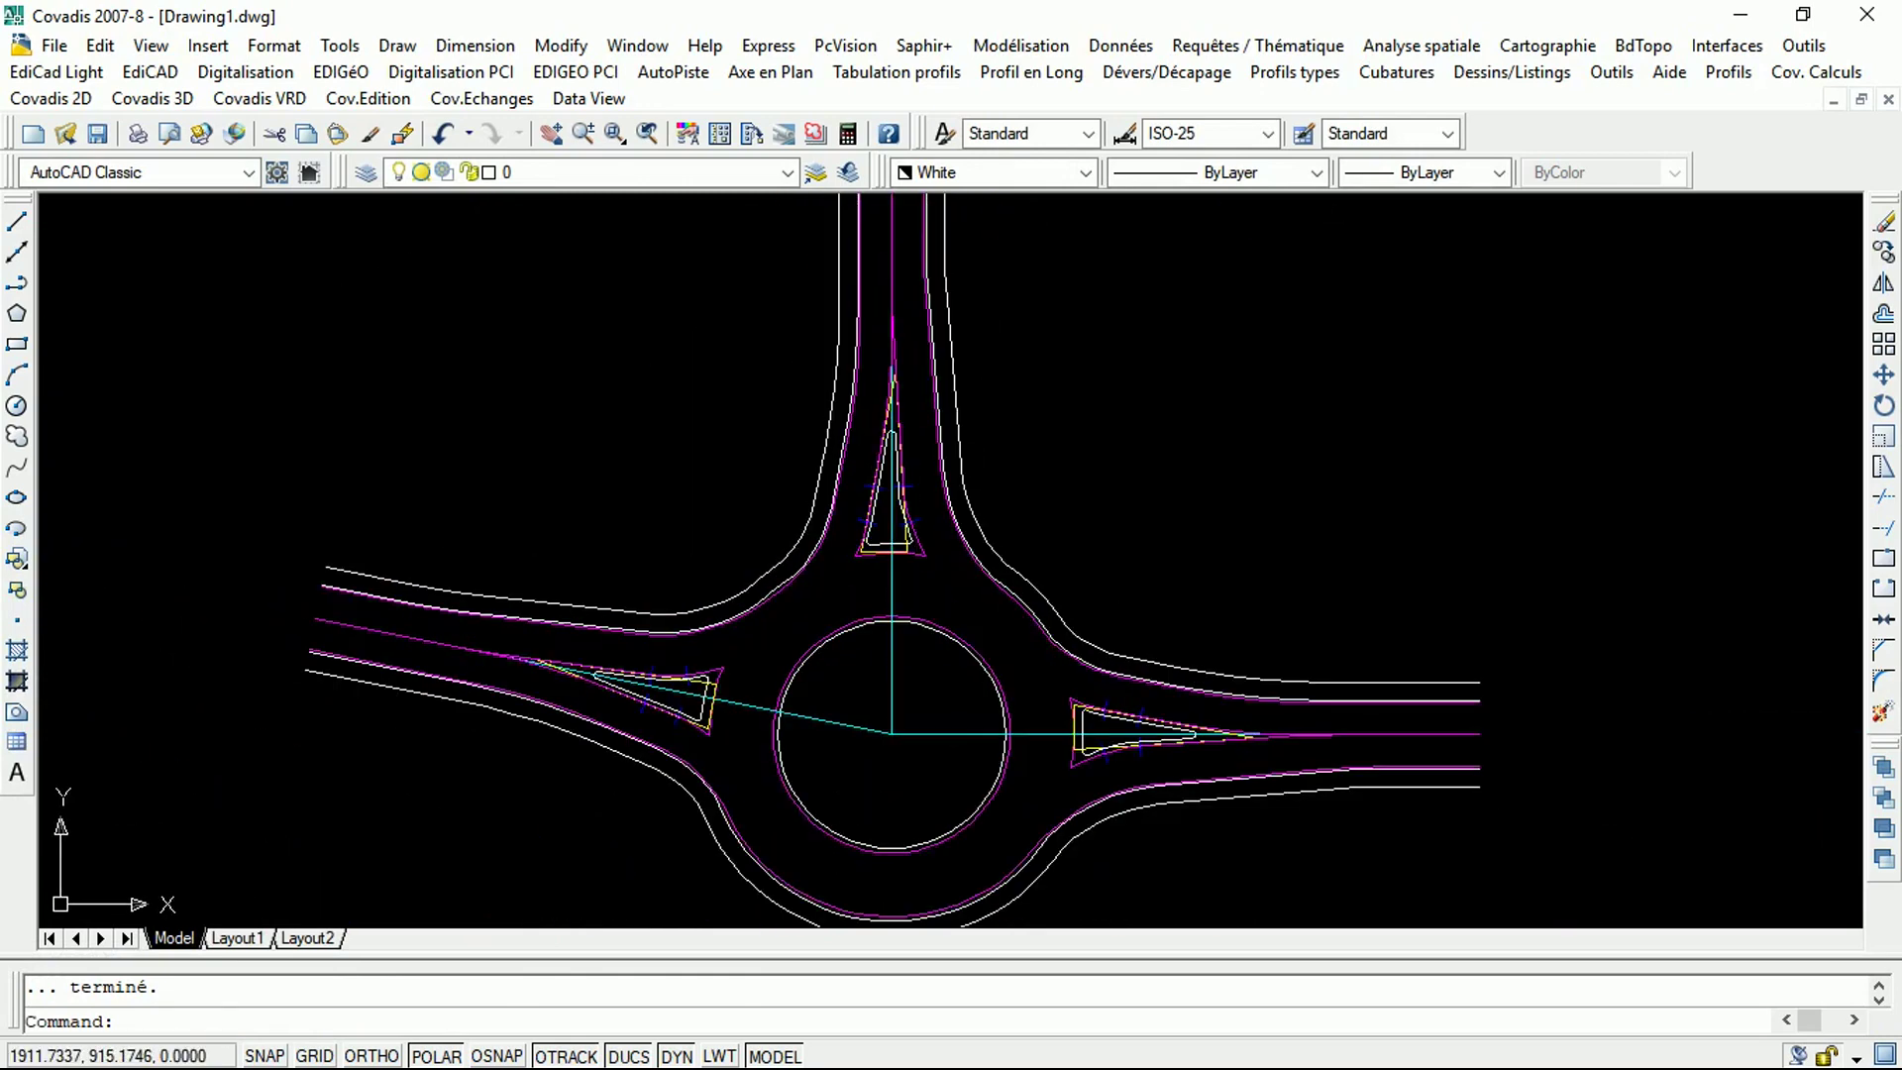
scroll(917, 297, up, 3)
scroll(966, 436, down, 4)
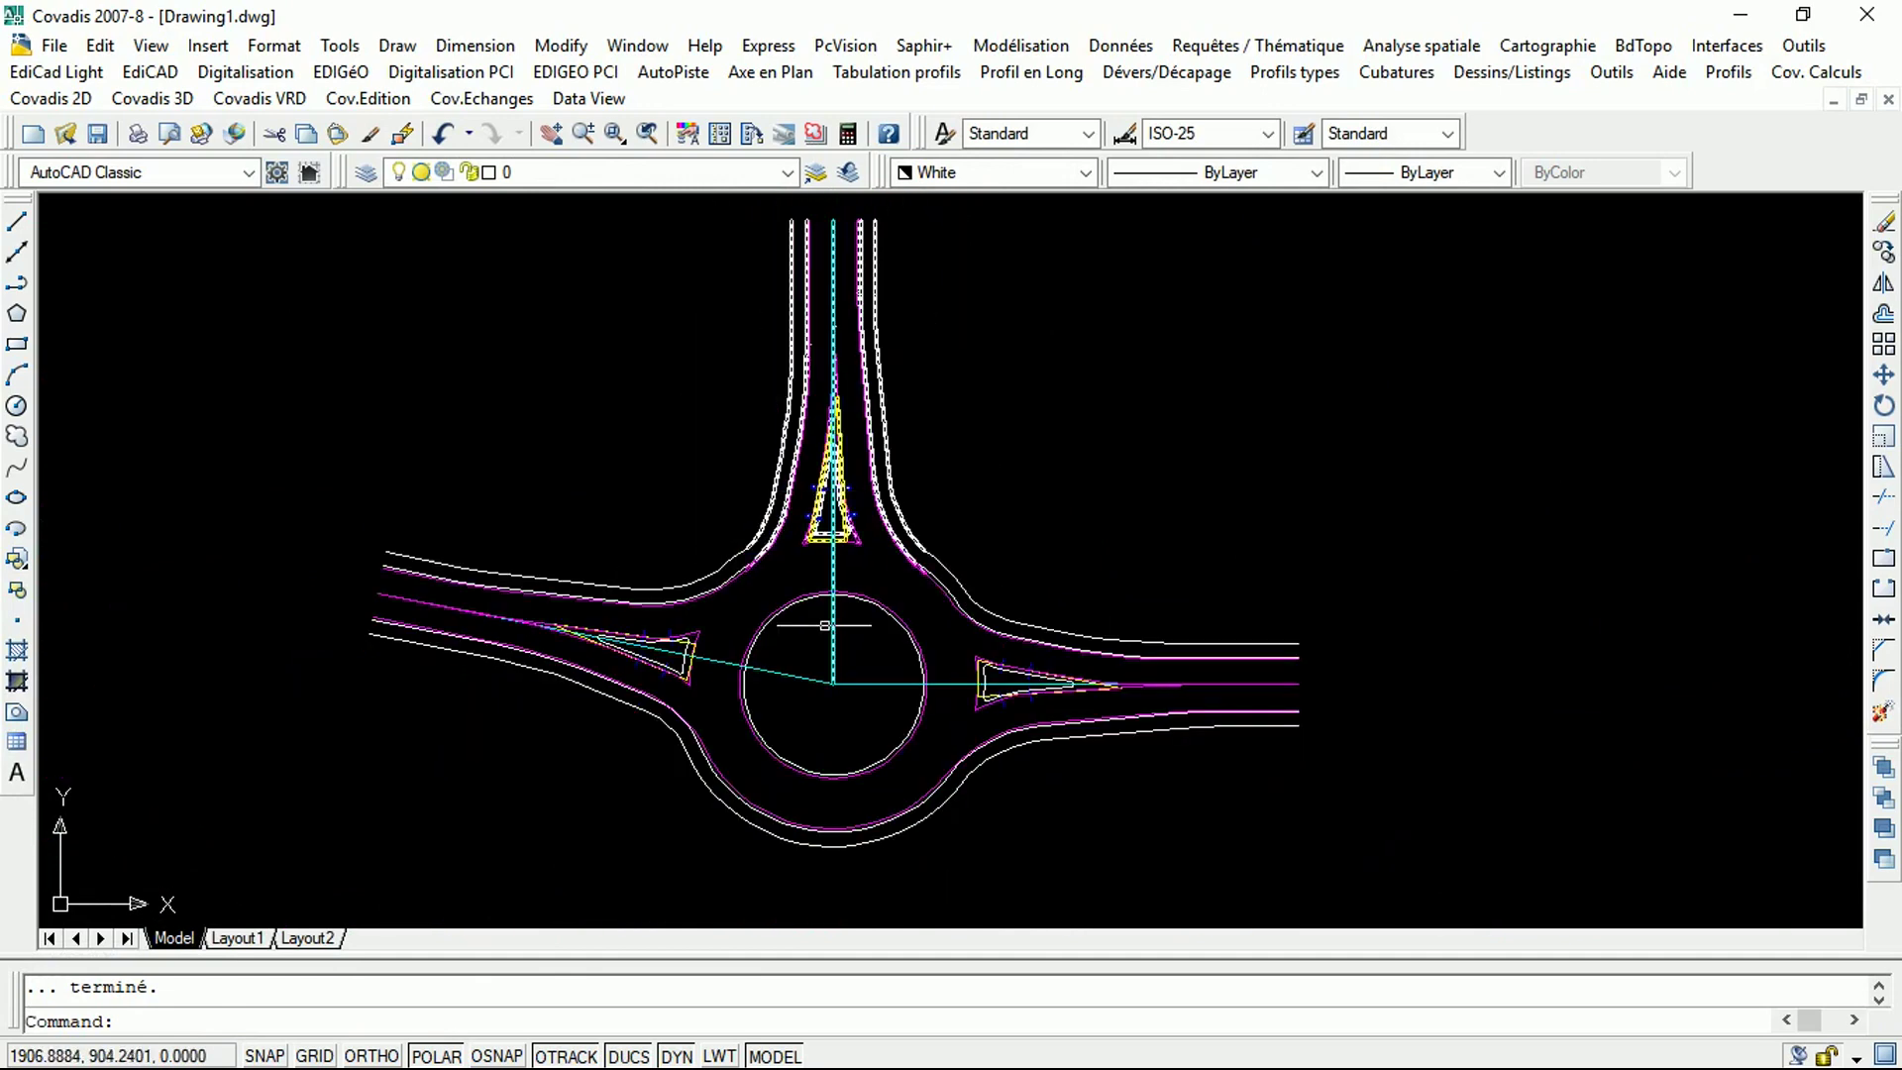
Step: Reopen the roundabout settings, close them, and answer Oui to save the changes
click(259, 100)
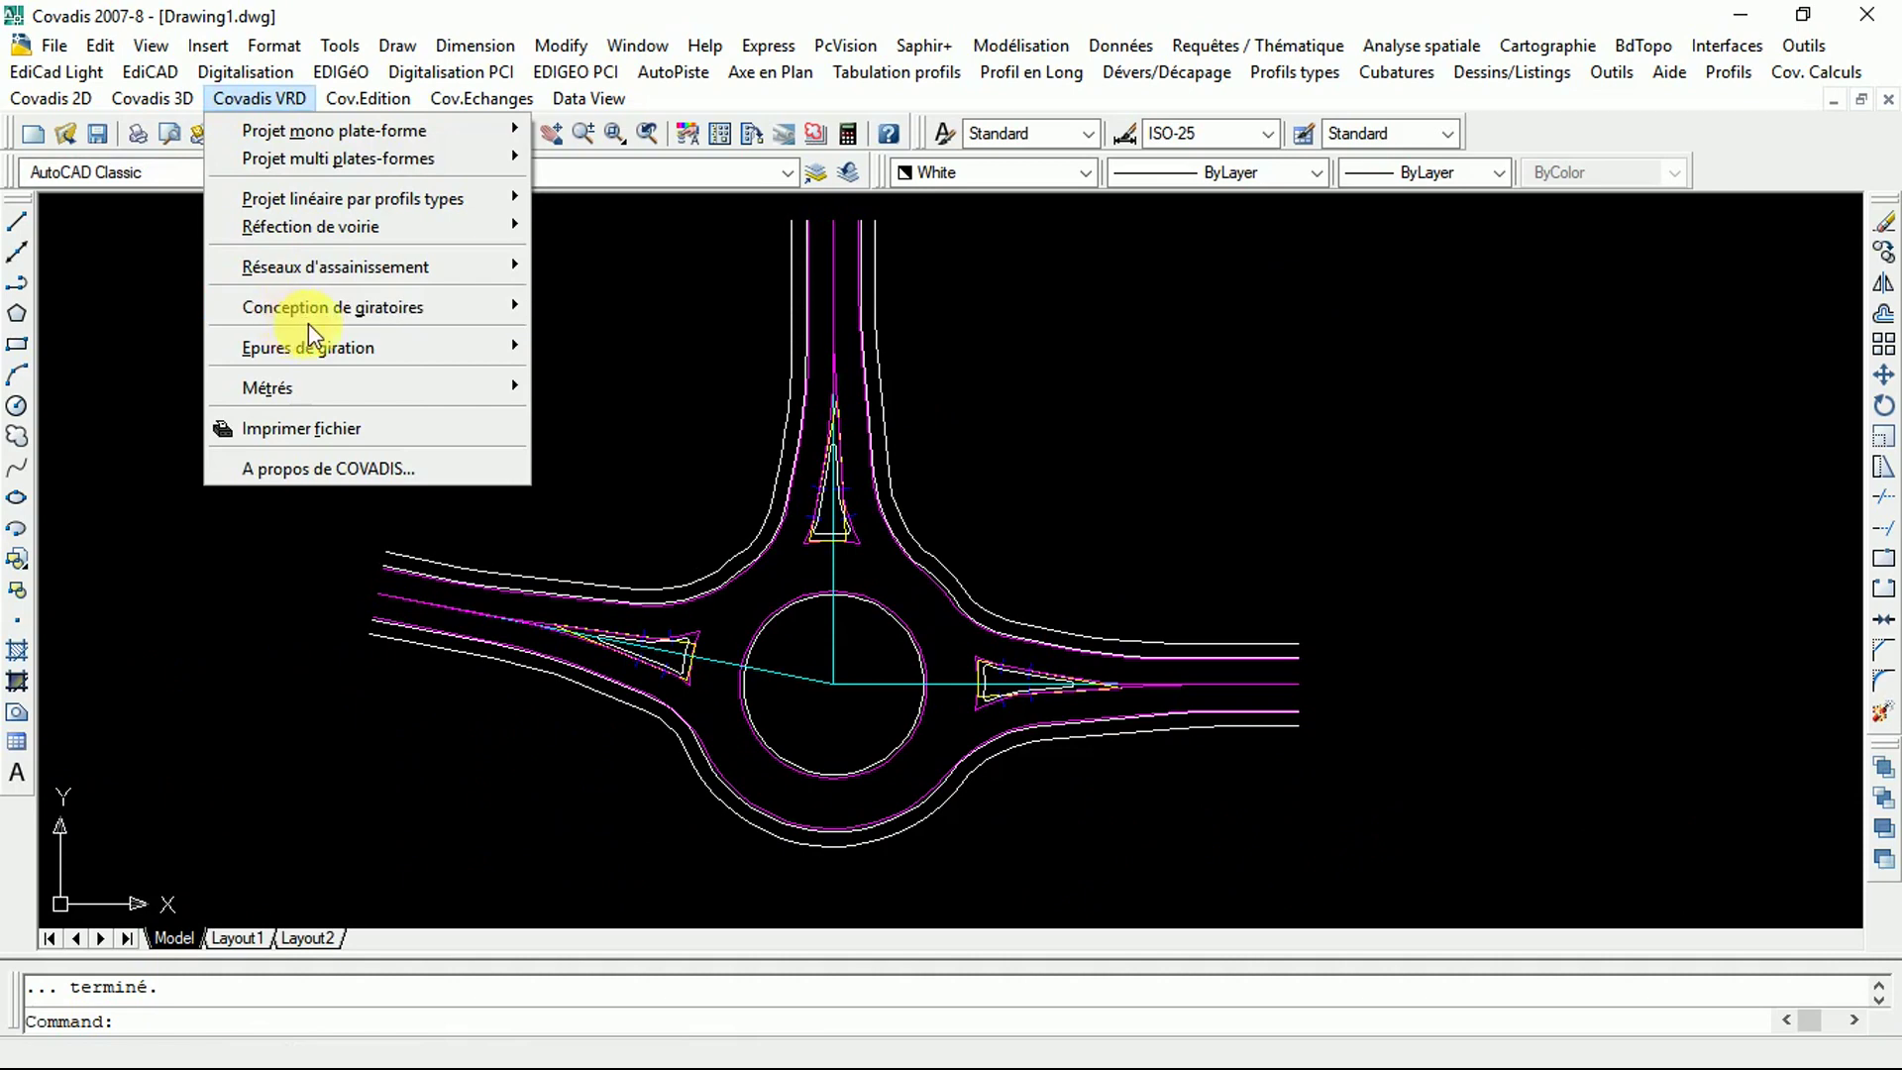
mouse_move(336, 312)
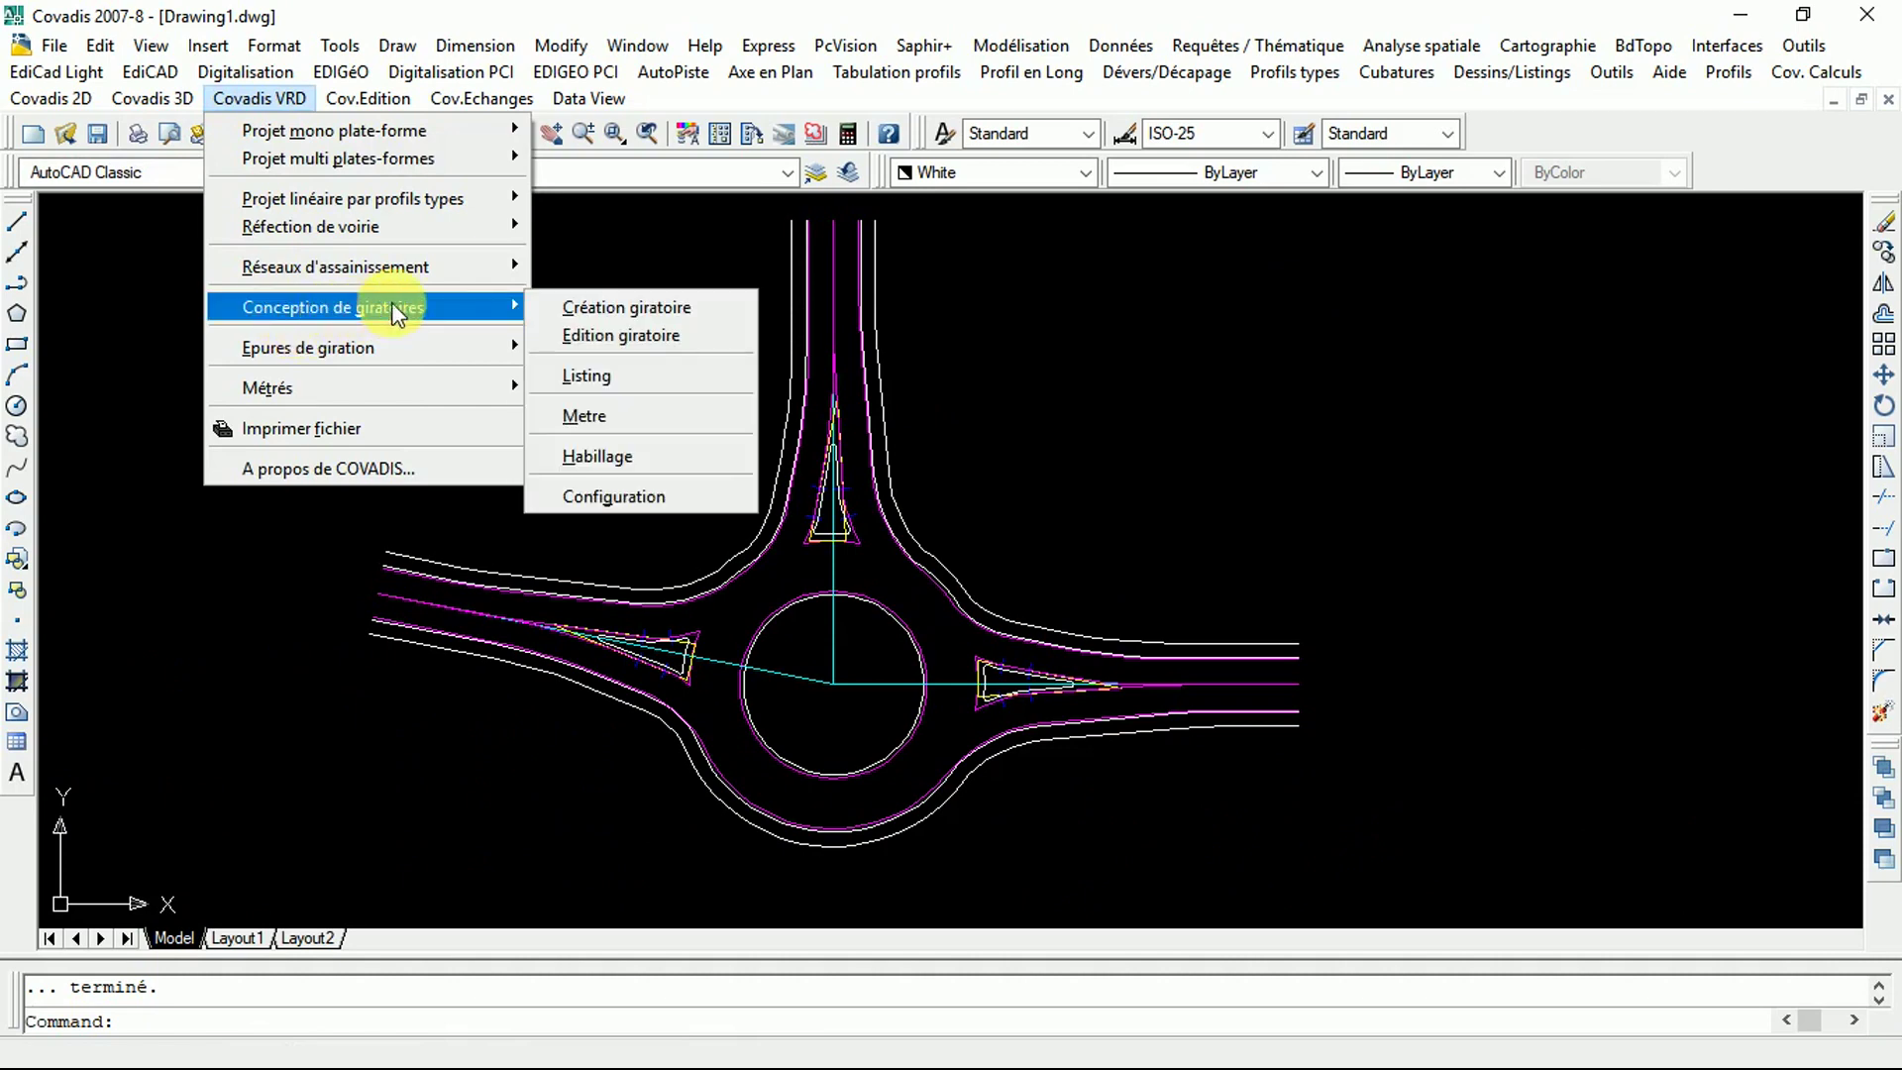
click(567, 313)
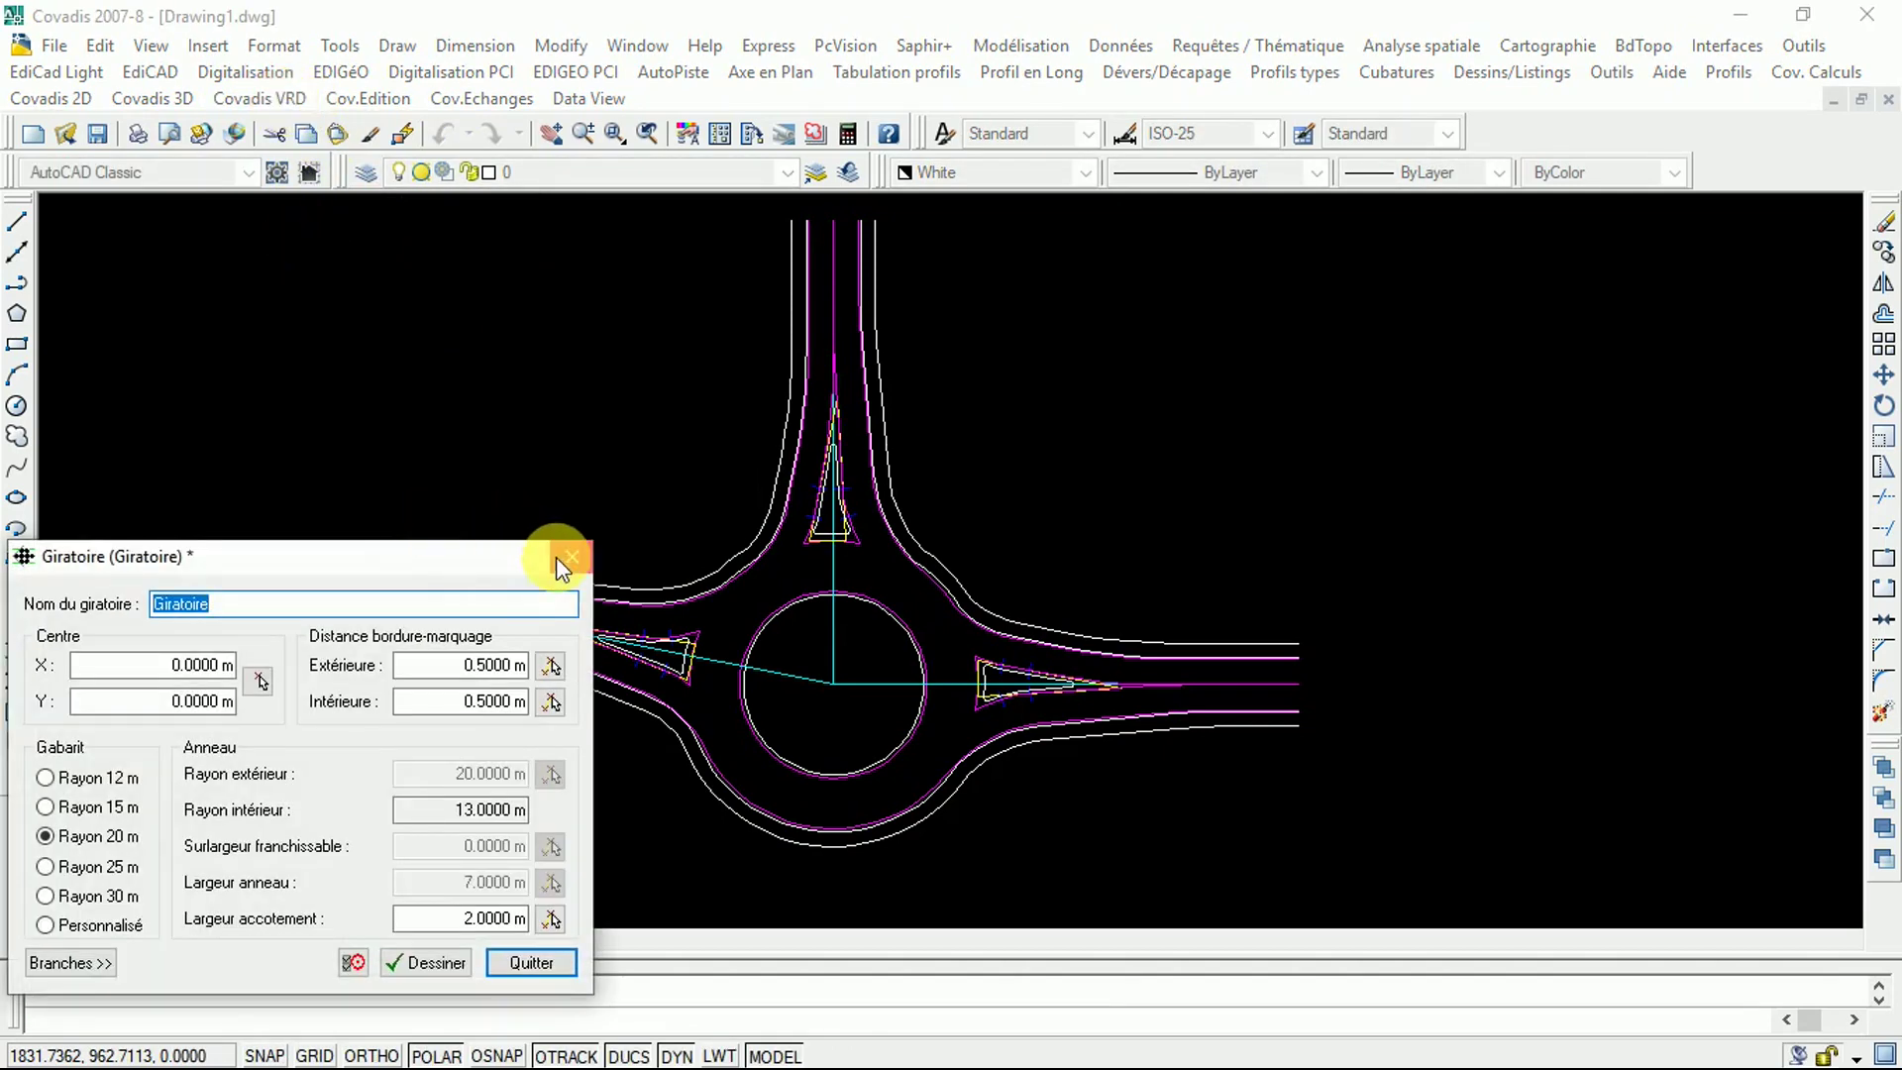
click(556, 556)
click(385, 847)
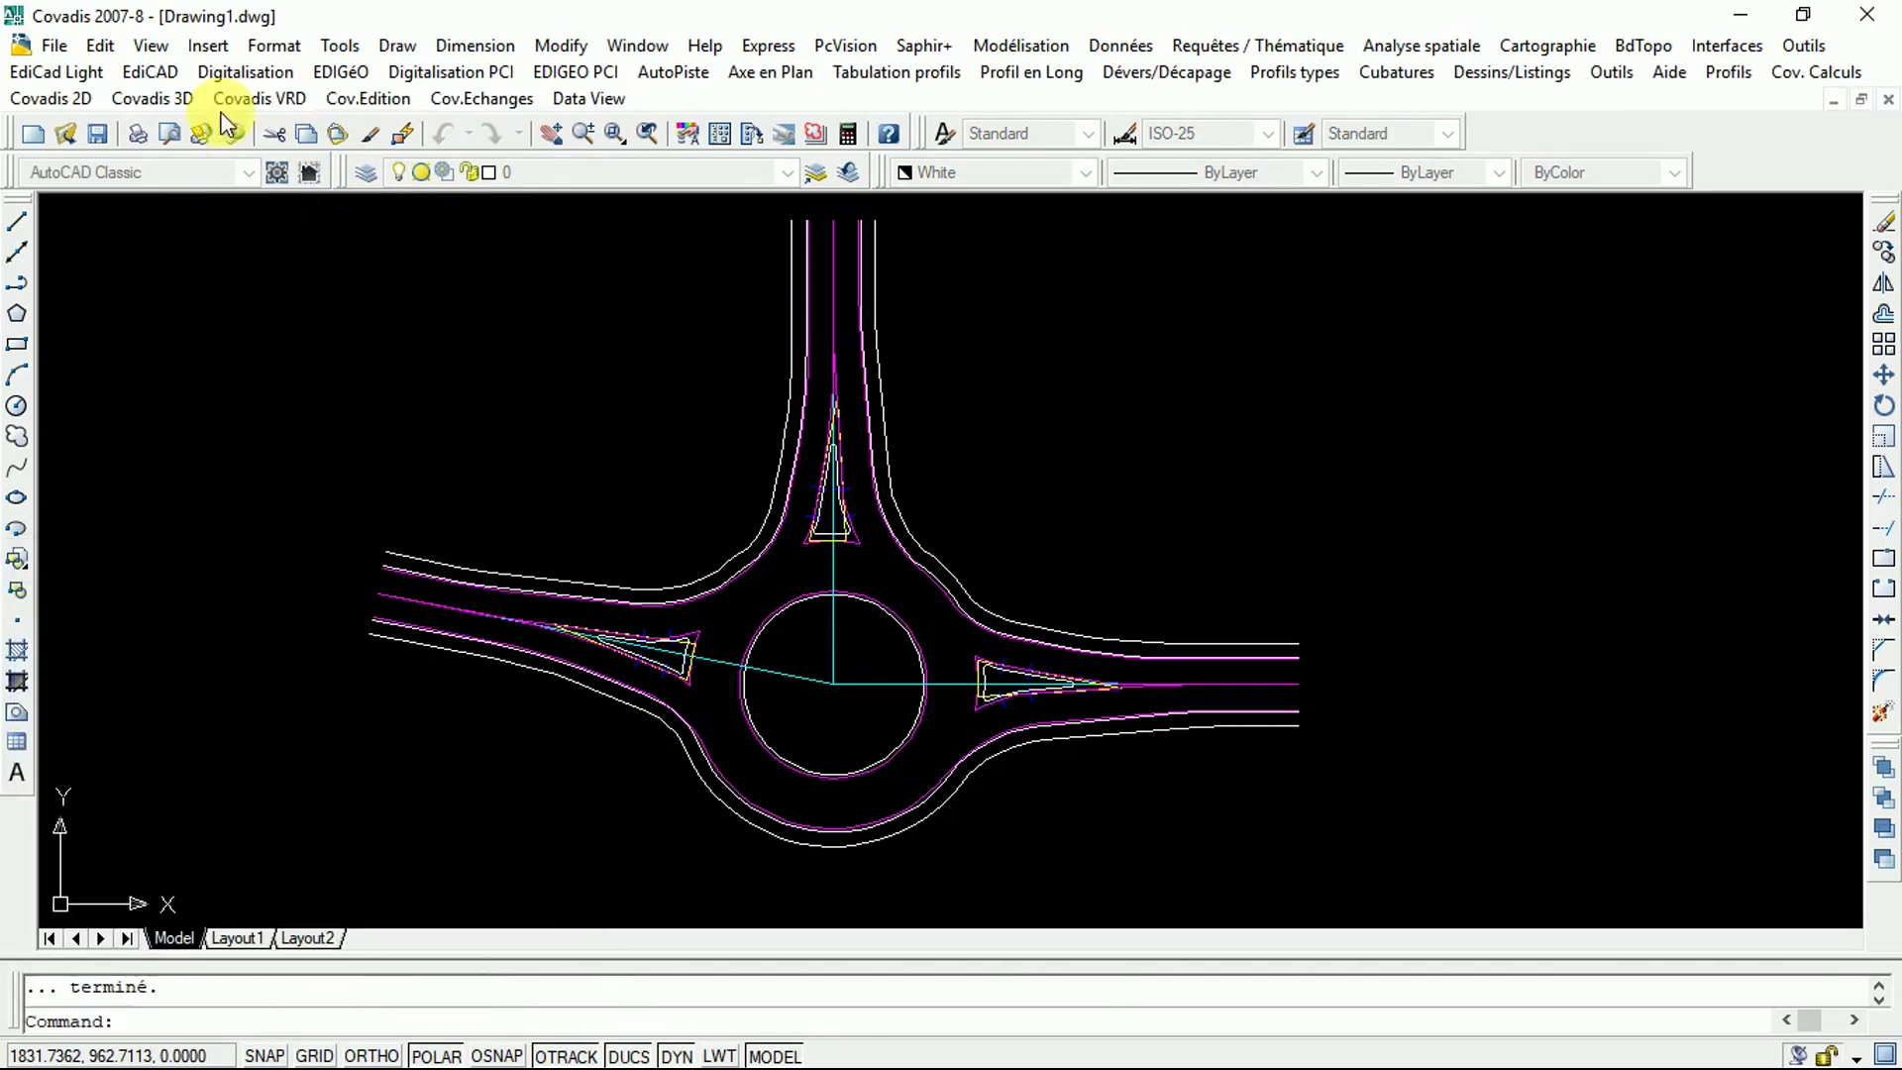
Step: Start the Habillage dressing command from Conception de giratoires
click(253, 100)
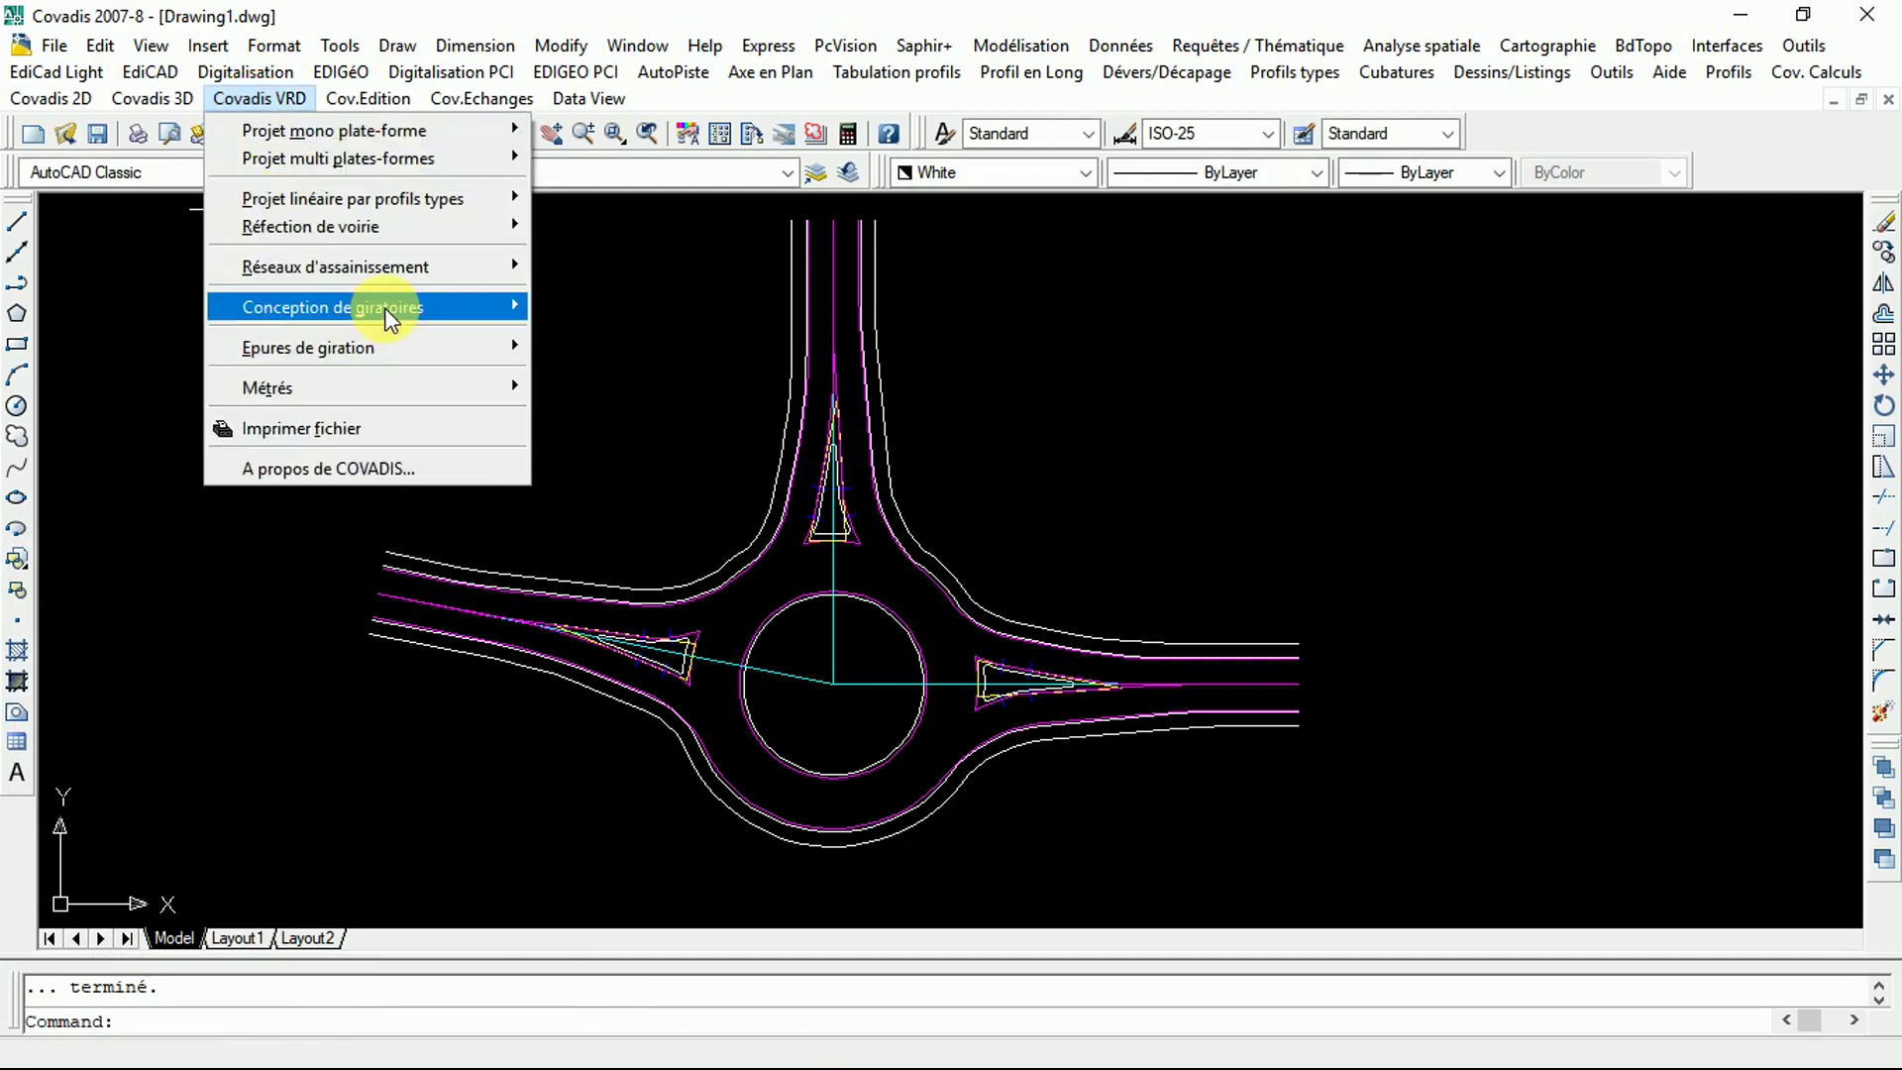
mouse_move(407, 307)
click(628, 454)
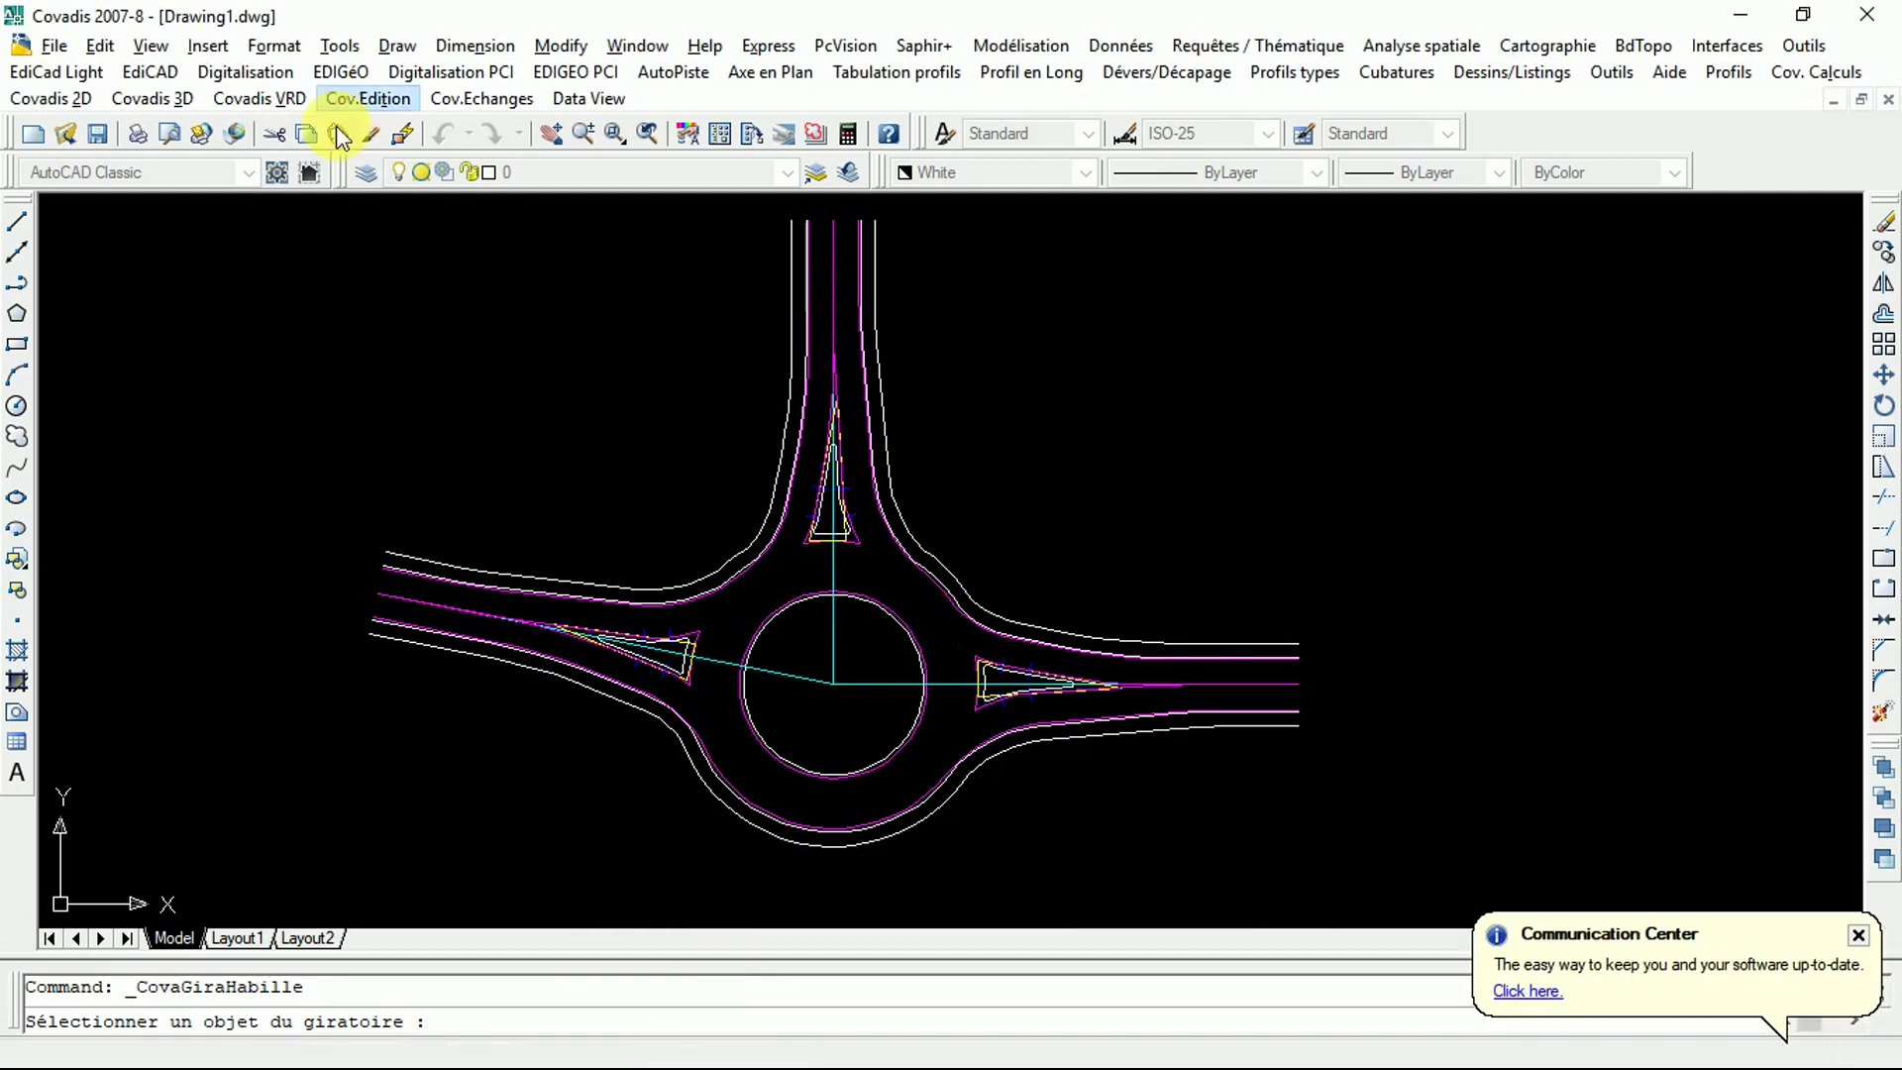
click(231, 99)
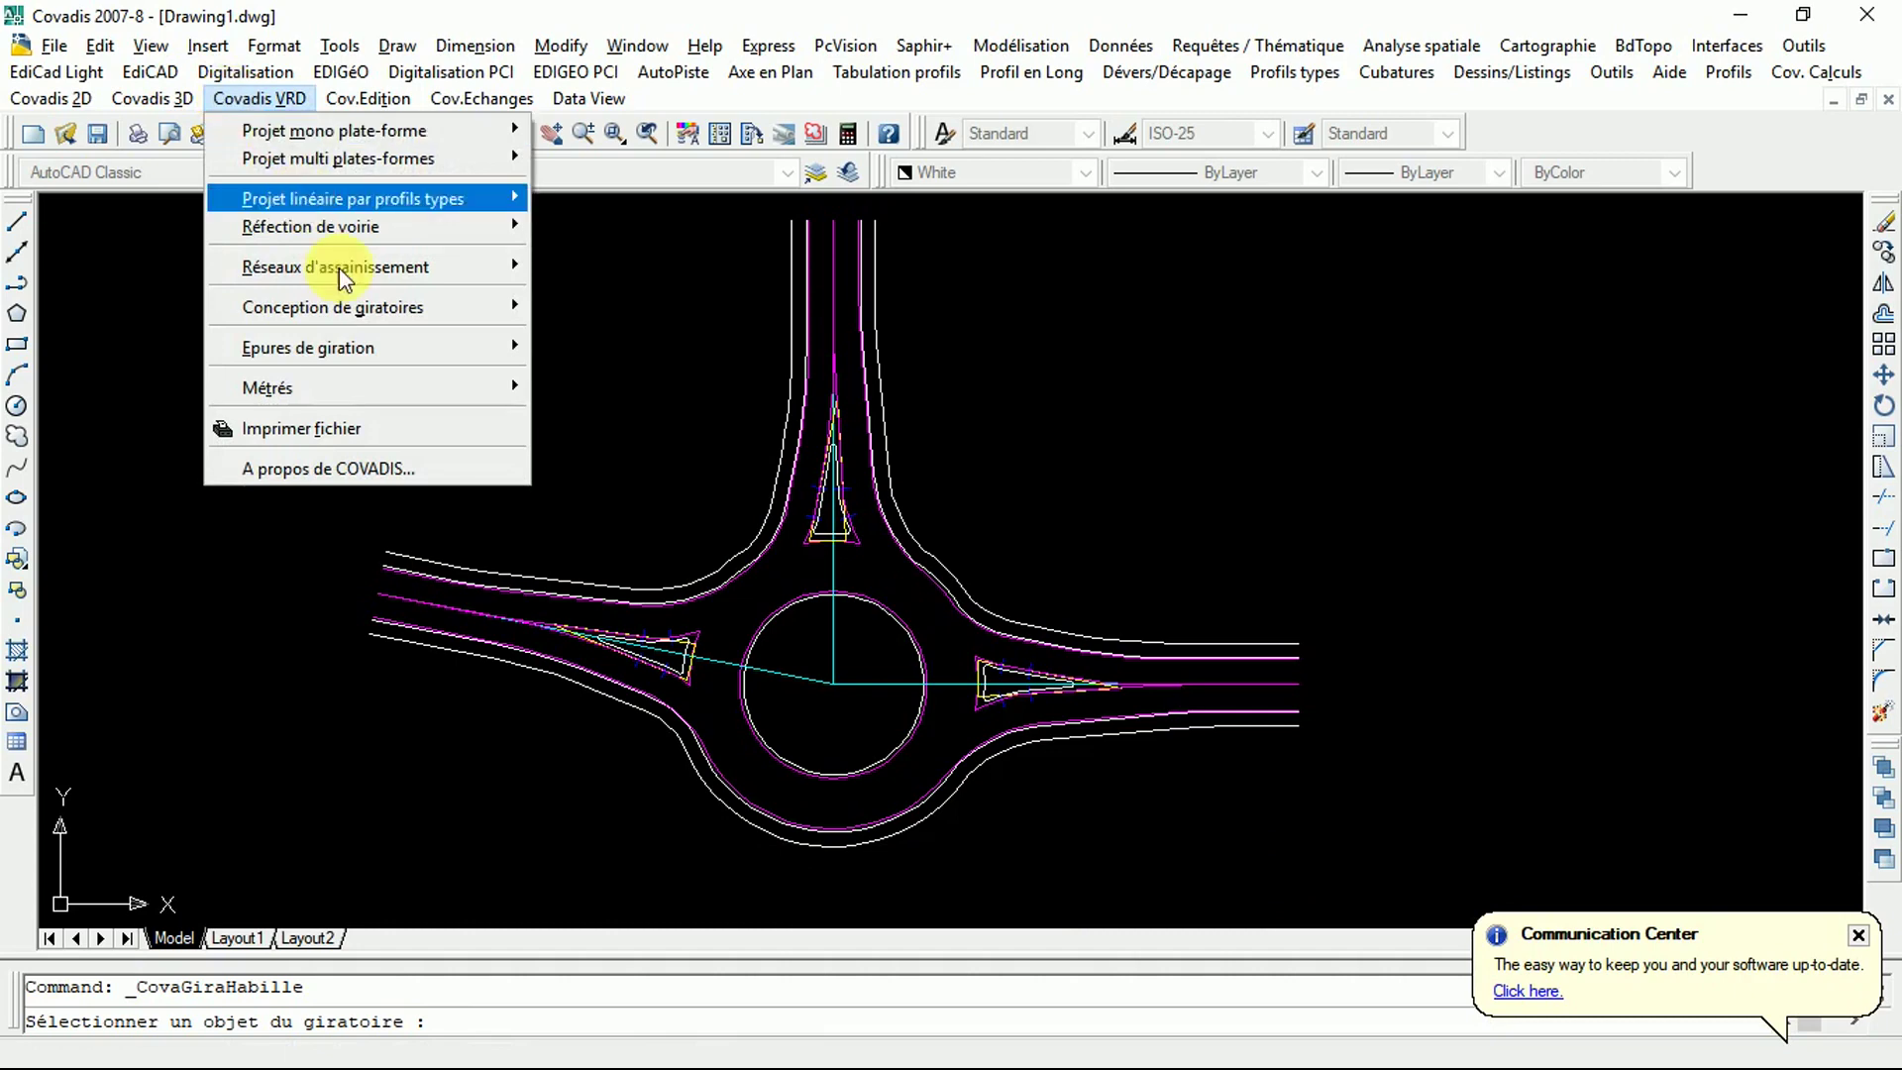
mouse_move(431, 317)
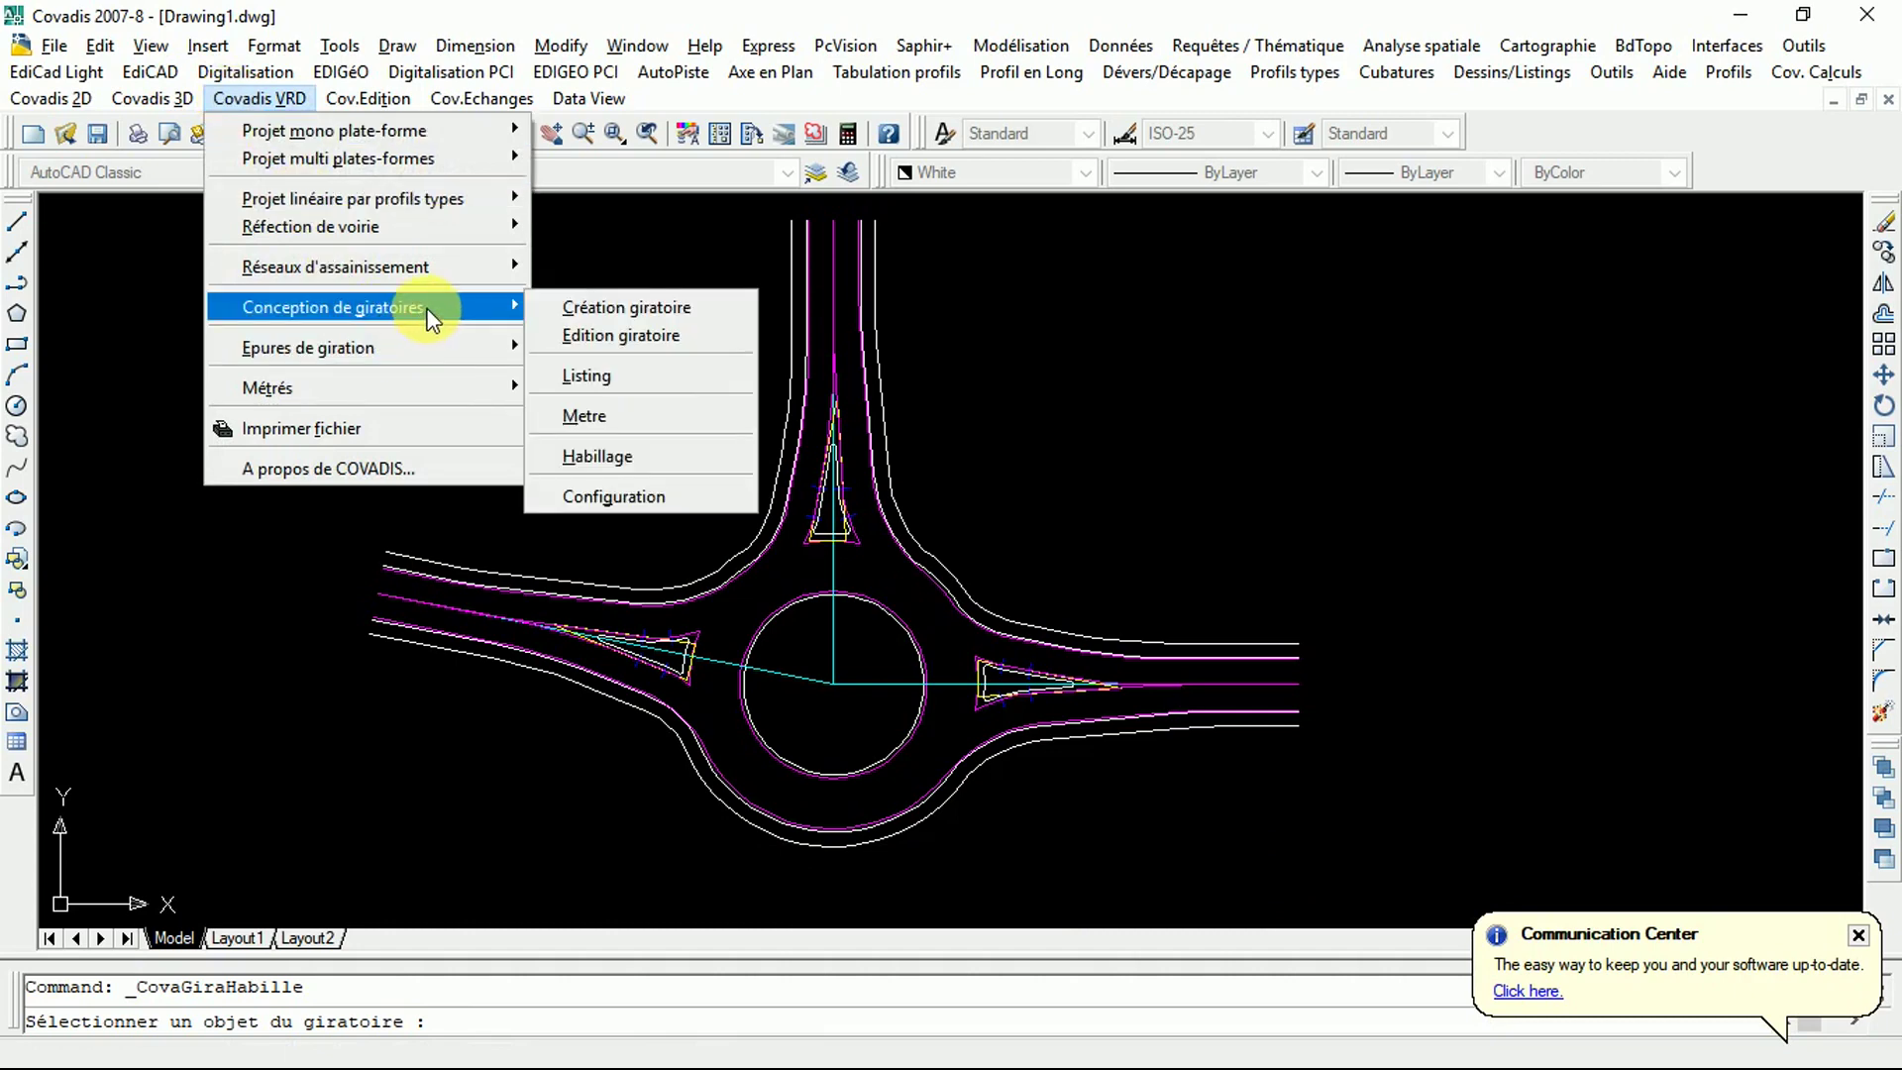
Step: Run Habillage again and zoom in on the ring, branches and splitter islands
click(626, 456)
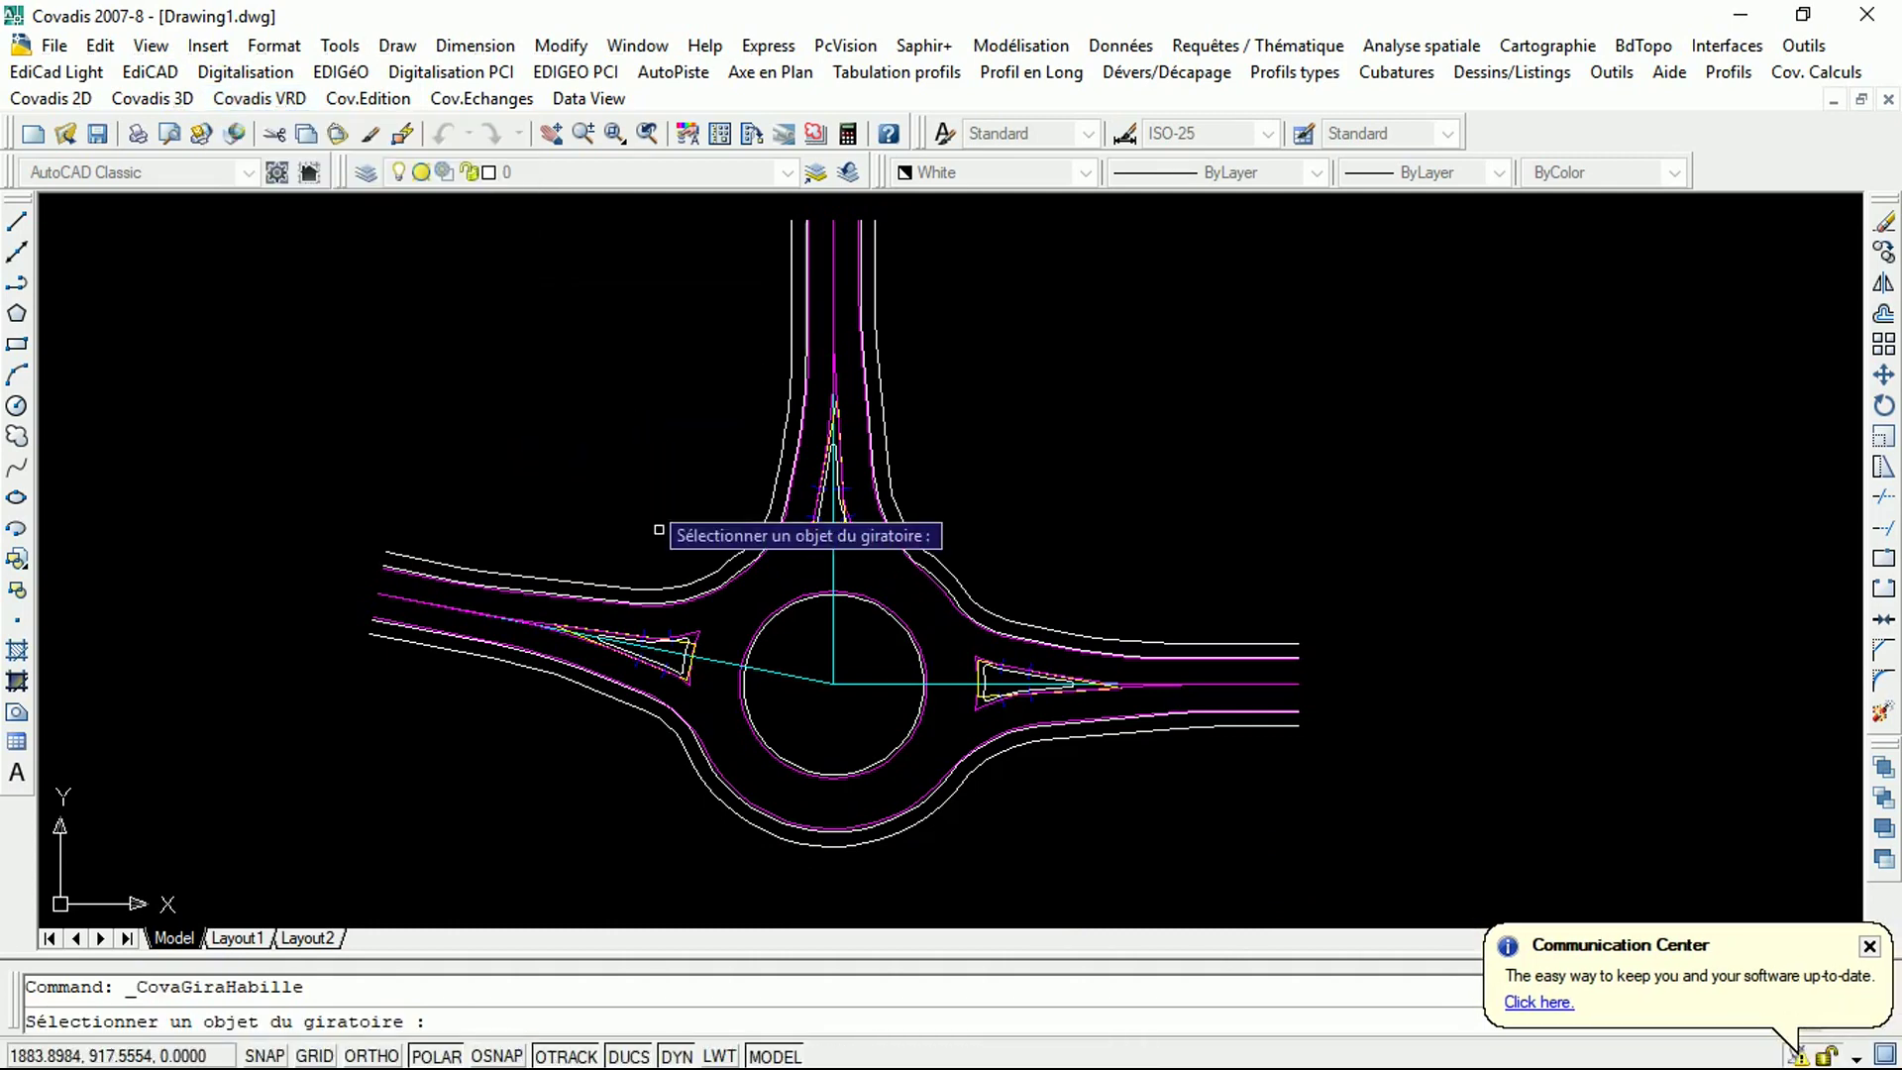
scroll(800, 724, up, 3)
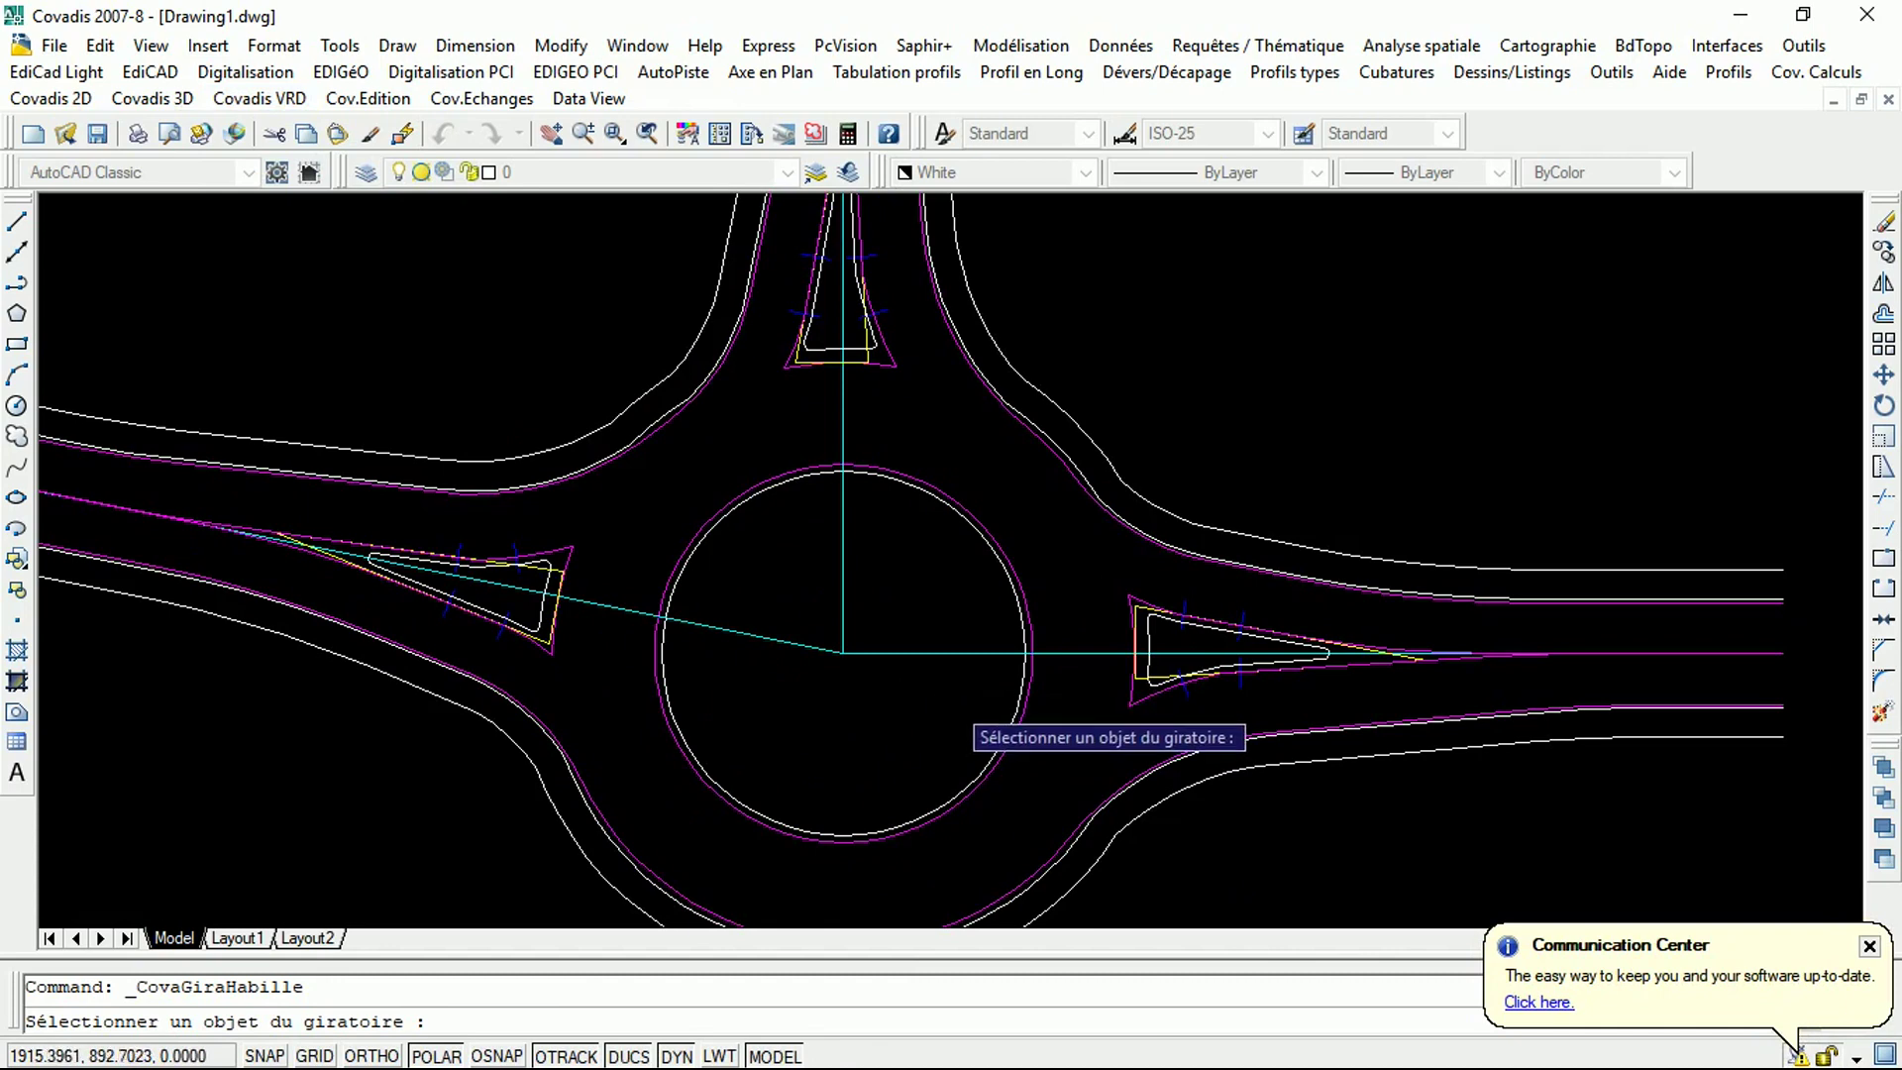
scroll(949, 699, up, 2)
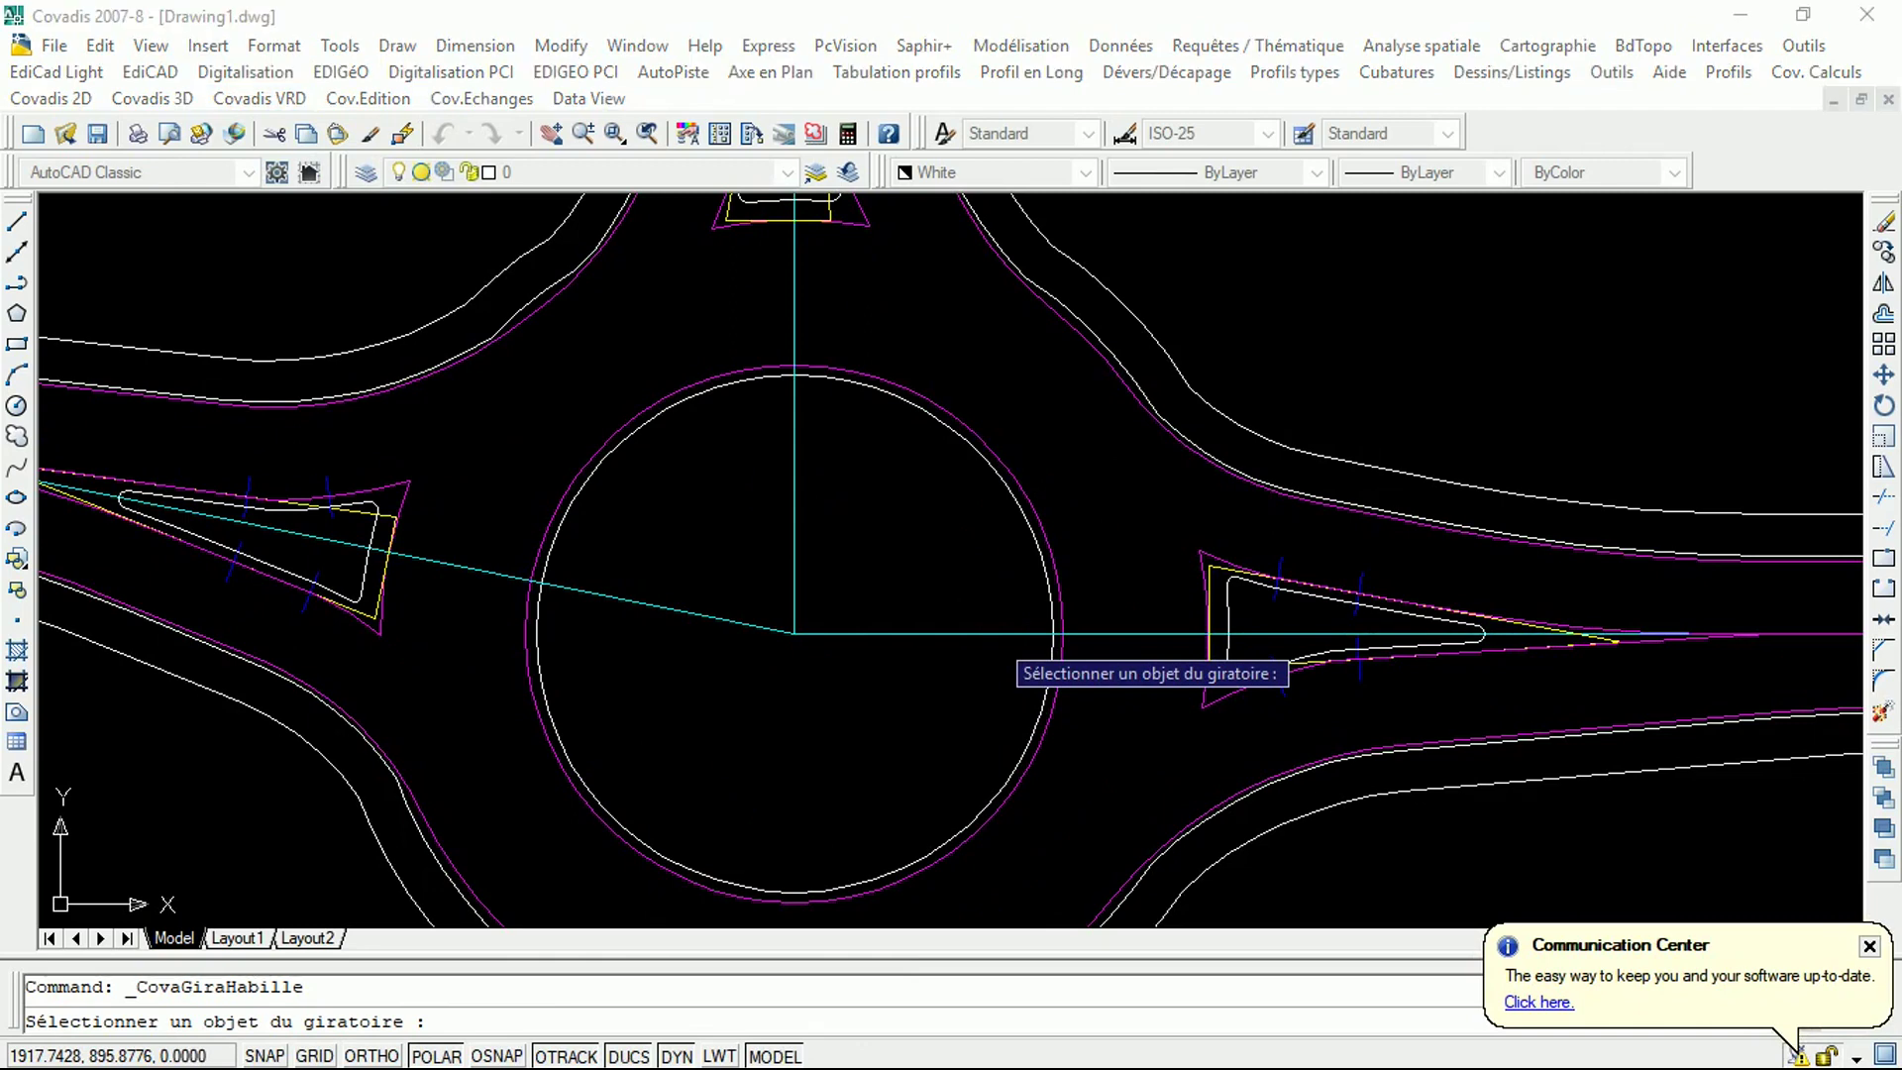
Step: Select the roundabout and confirm Habillage/Cotation/Déflexion to add crosswalks, yield signs and dimensions
click(777, 607)
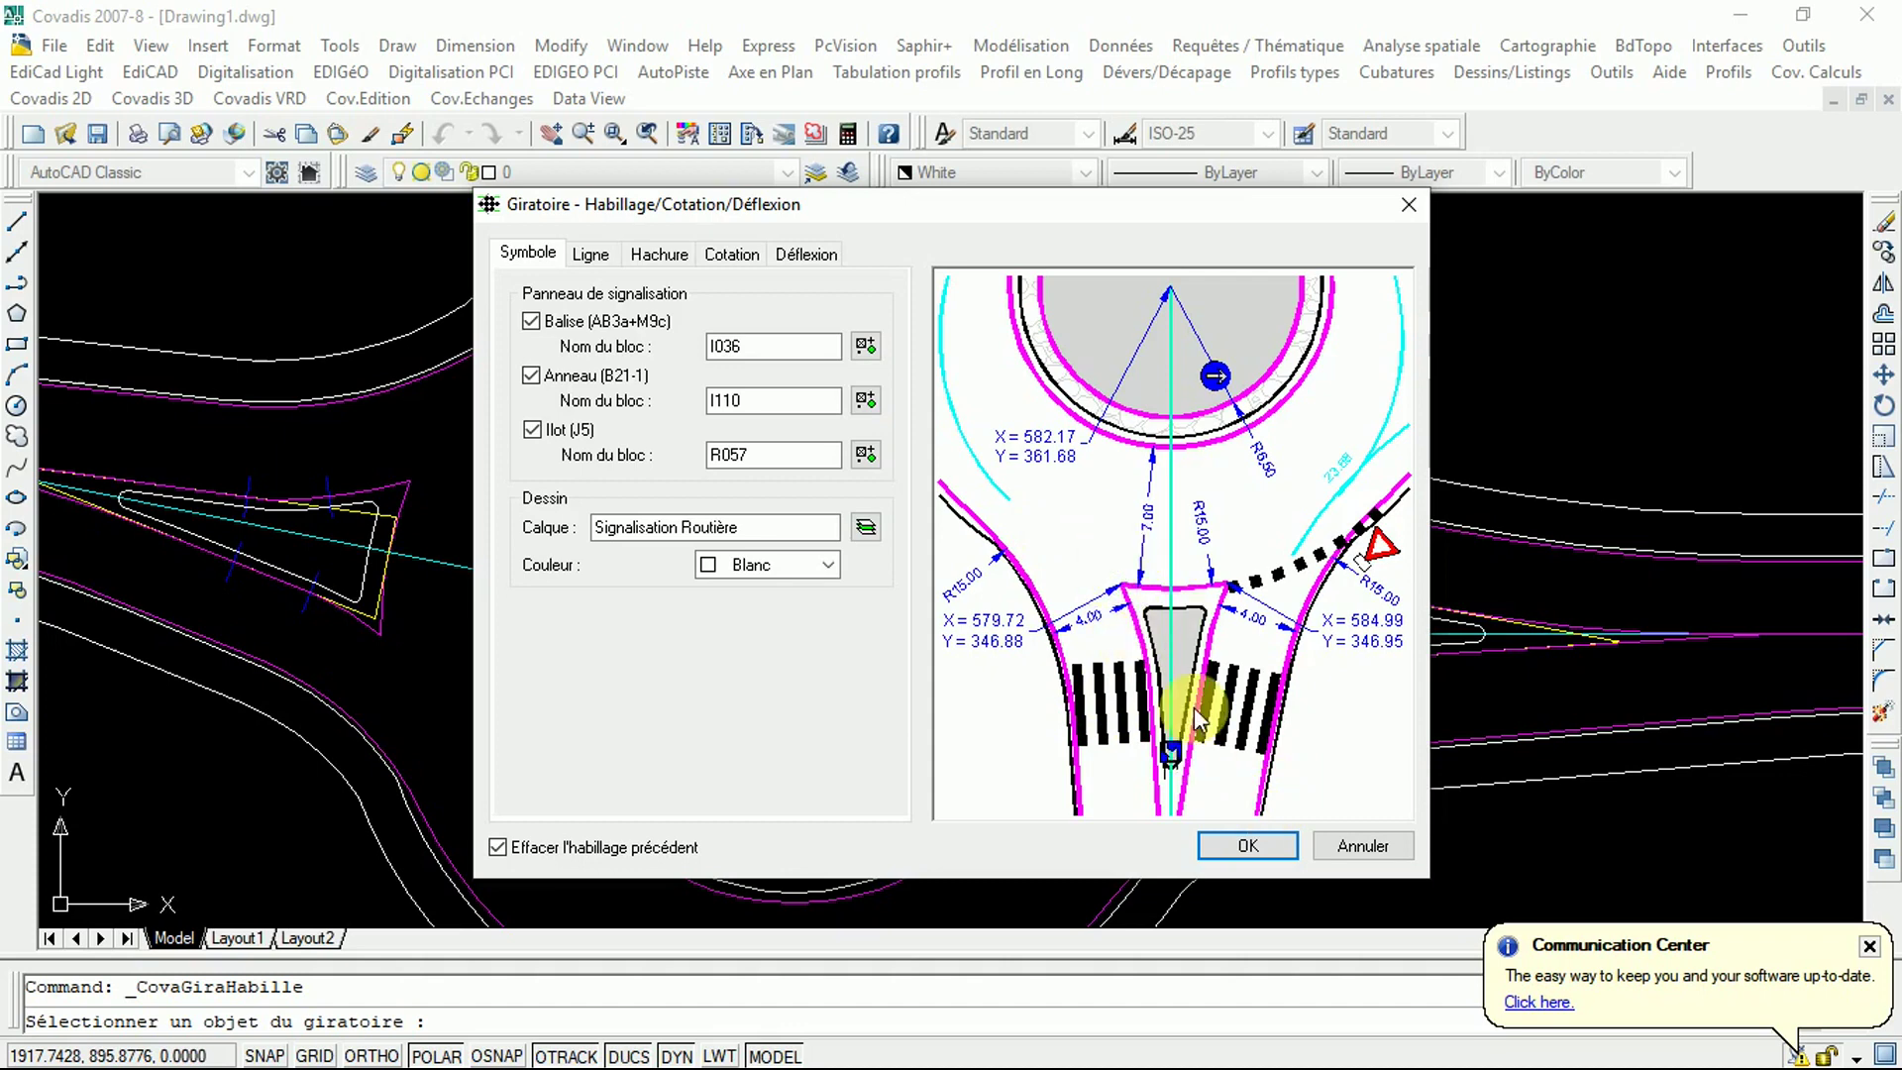
click(1249, 844)
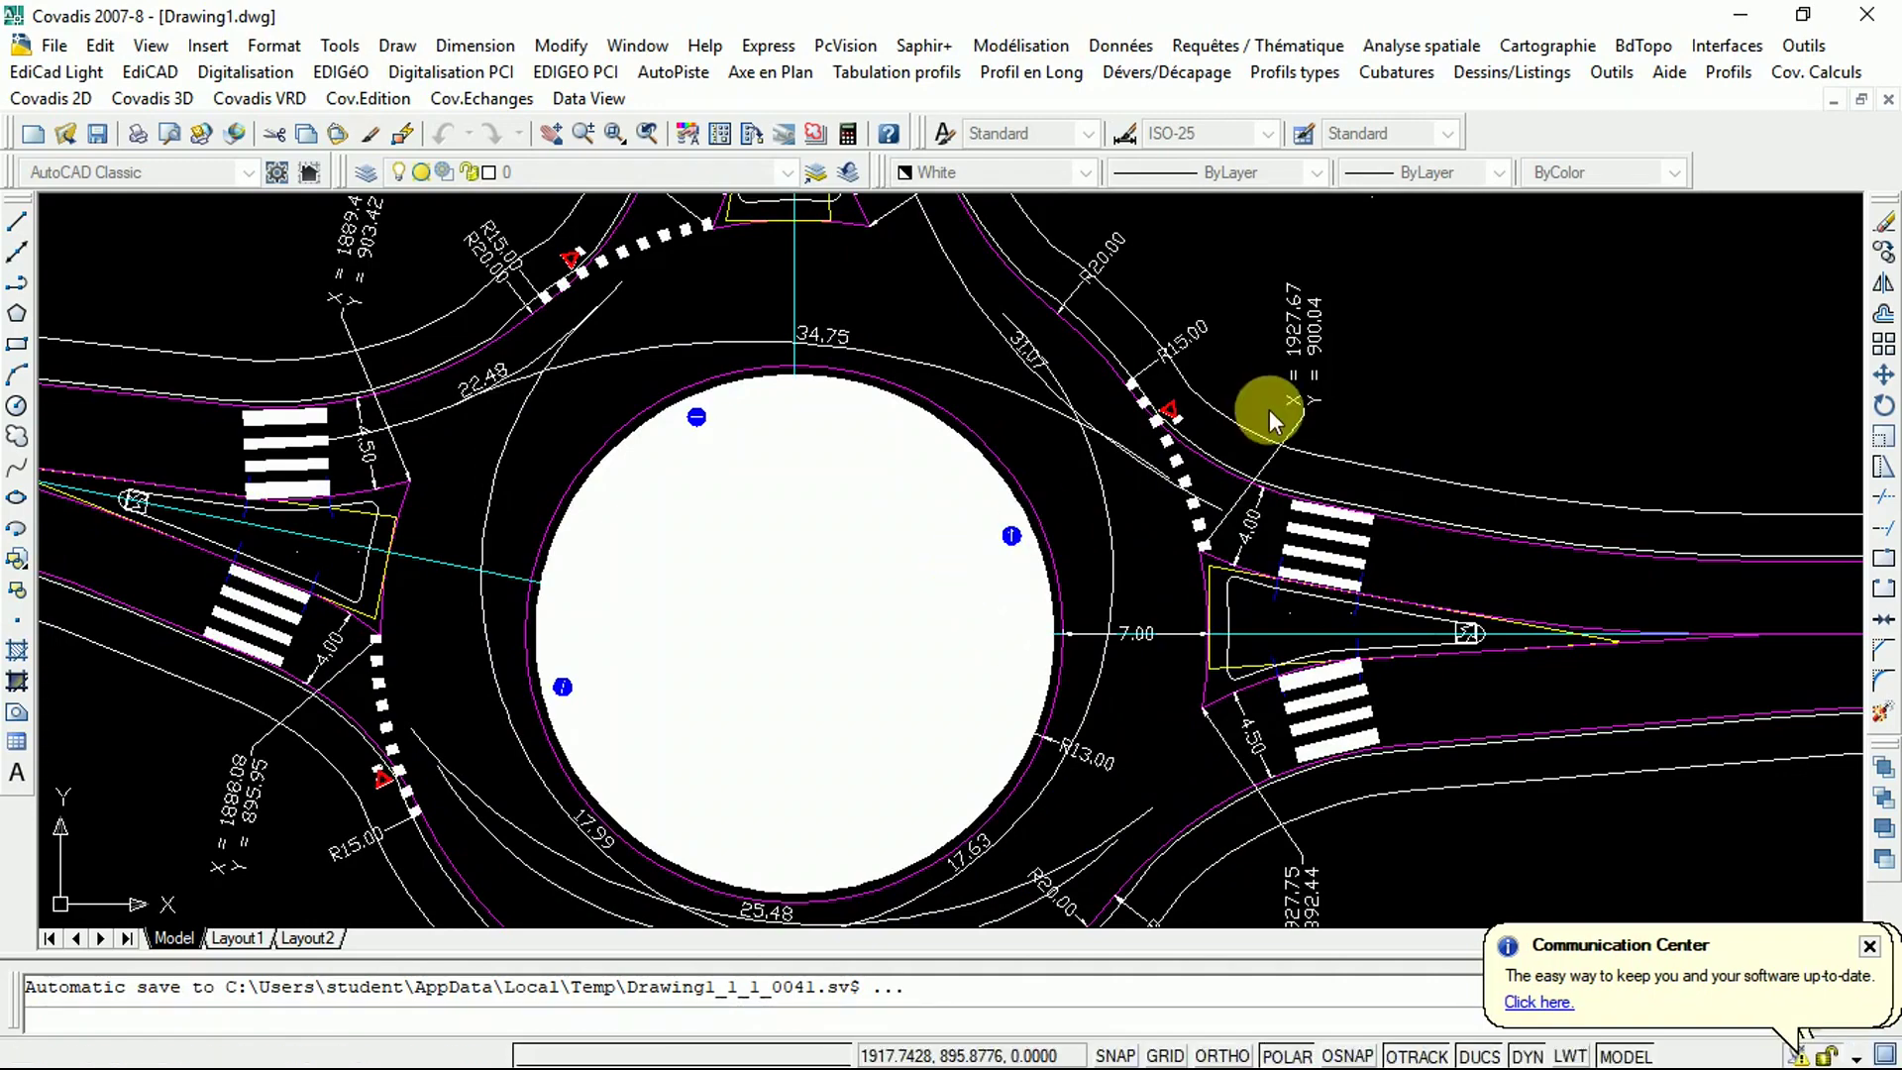
scroll(1195, 396, up, 2)
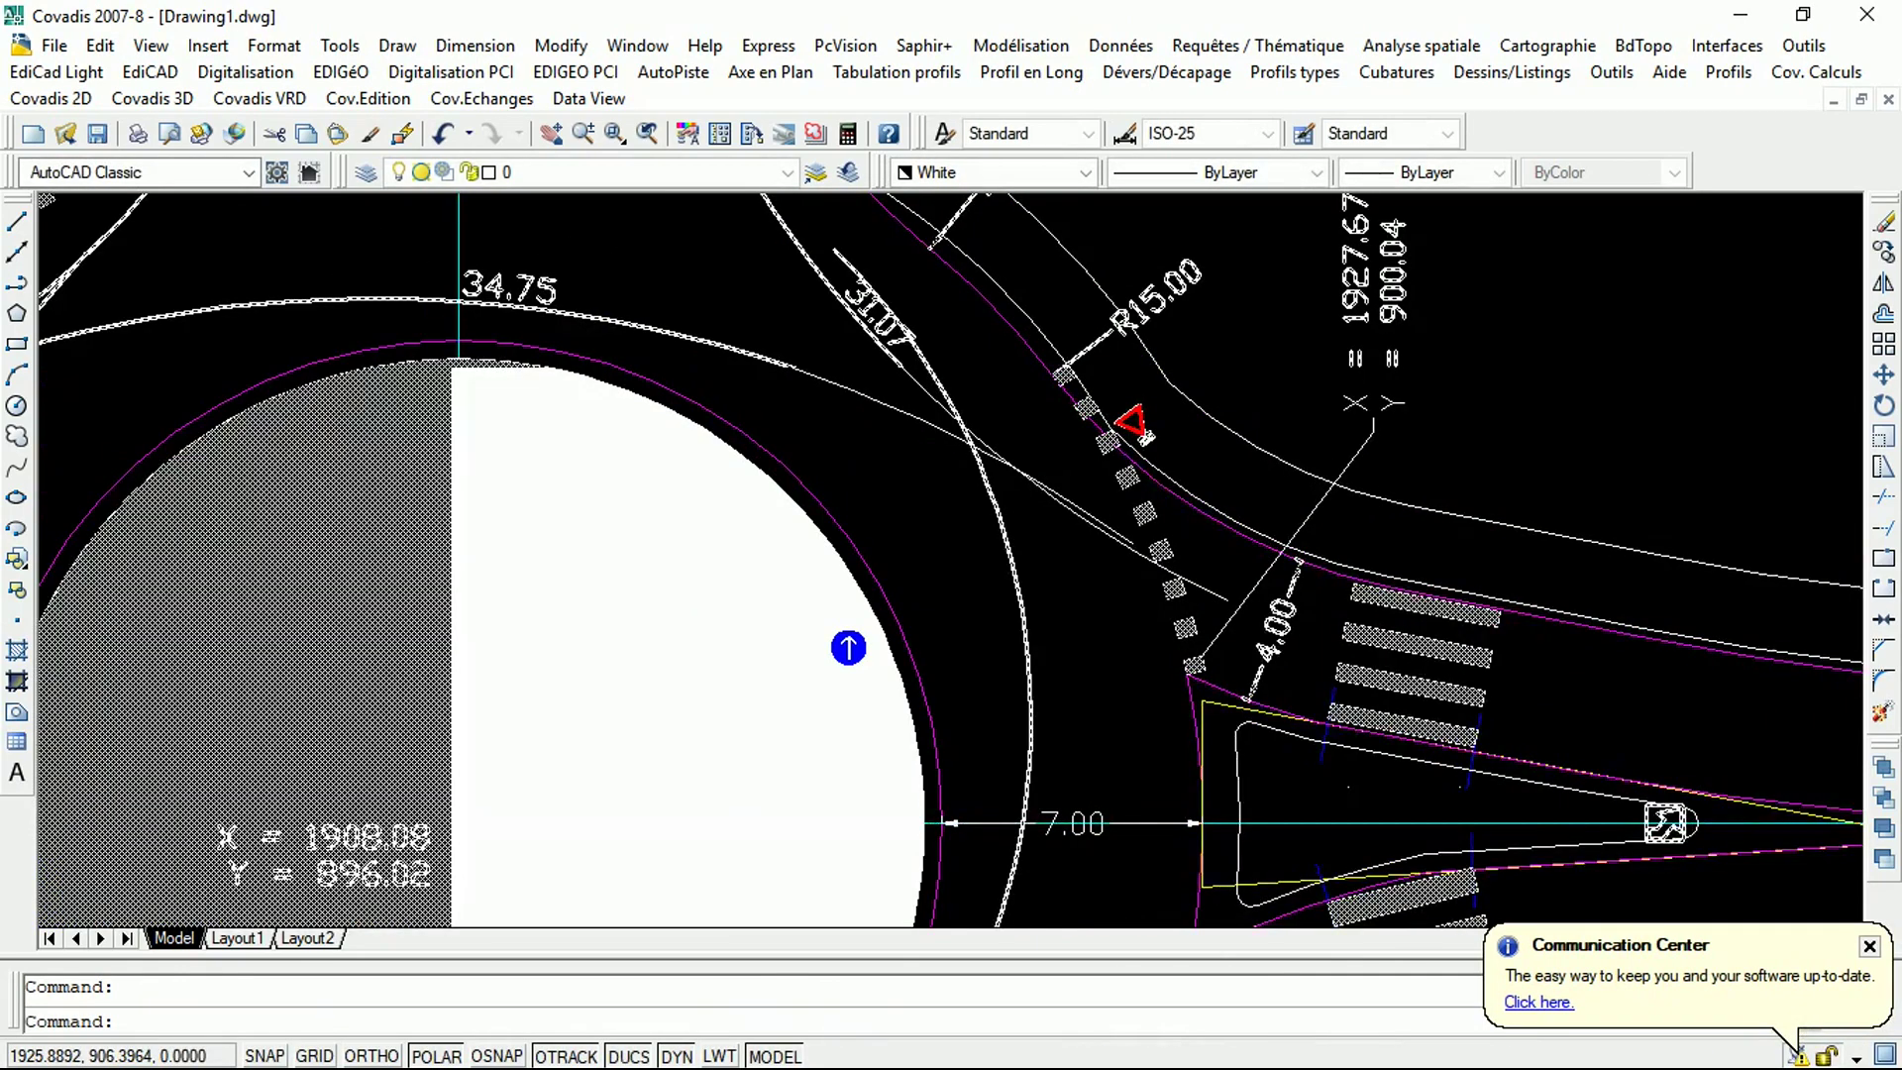
scroll(1179, 386, up, 5)
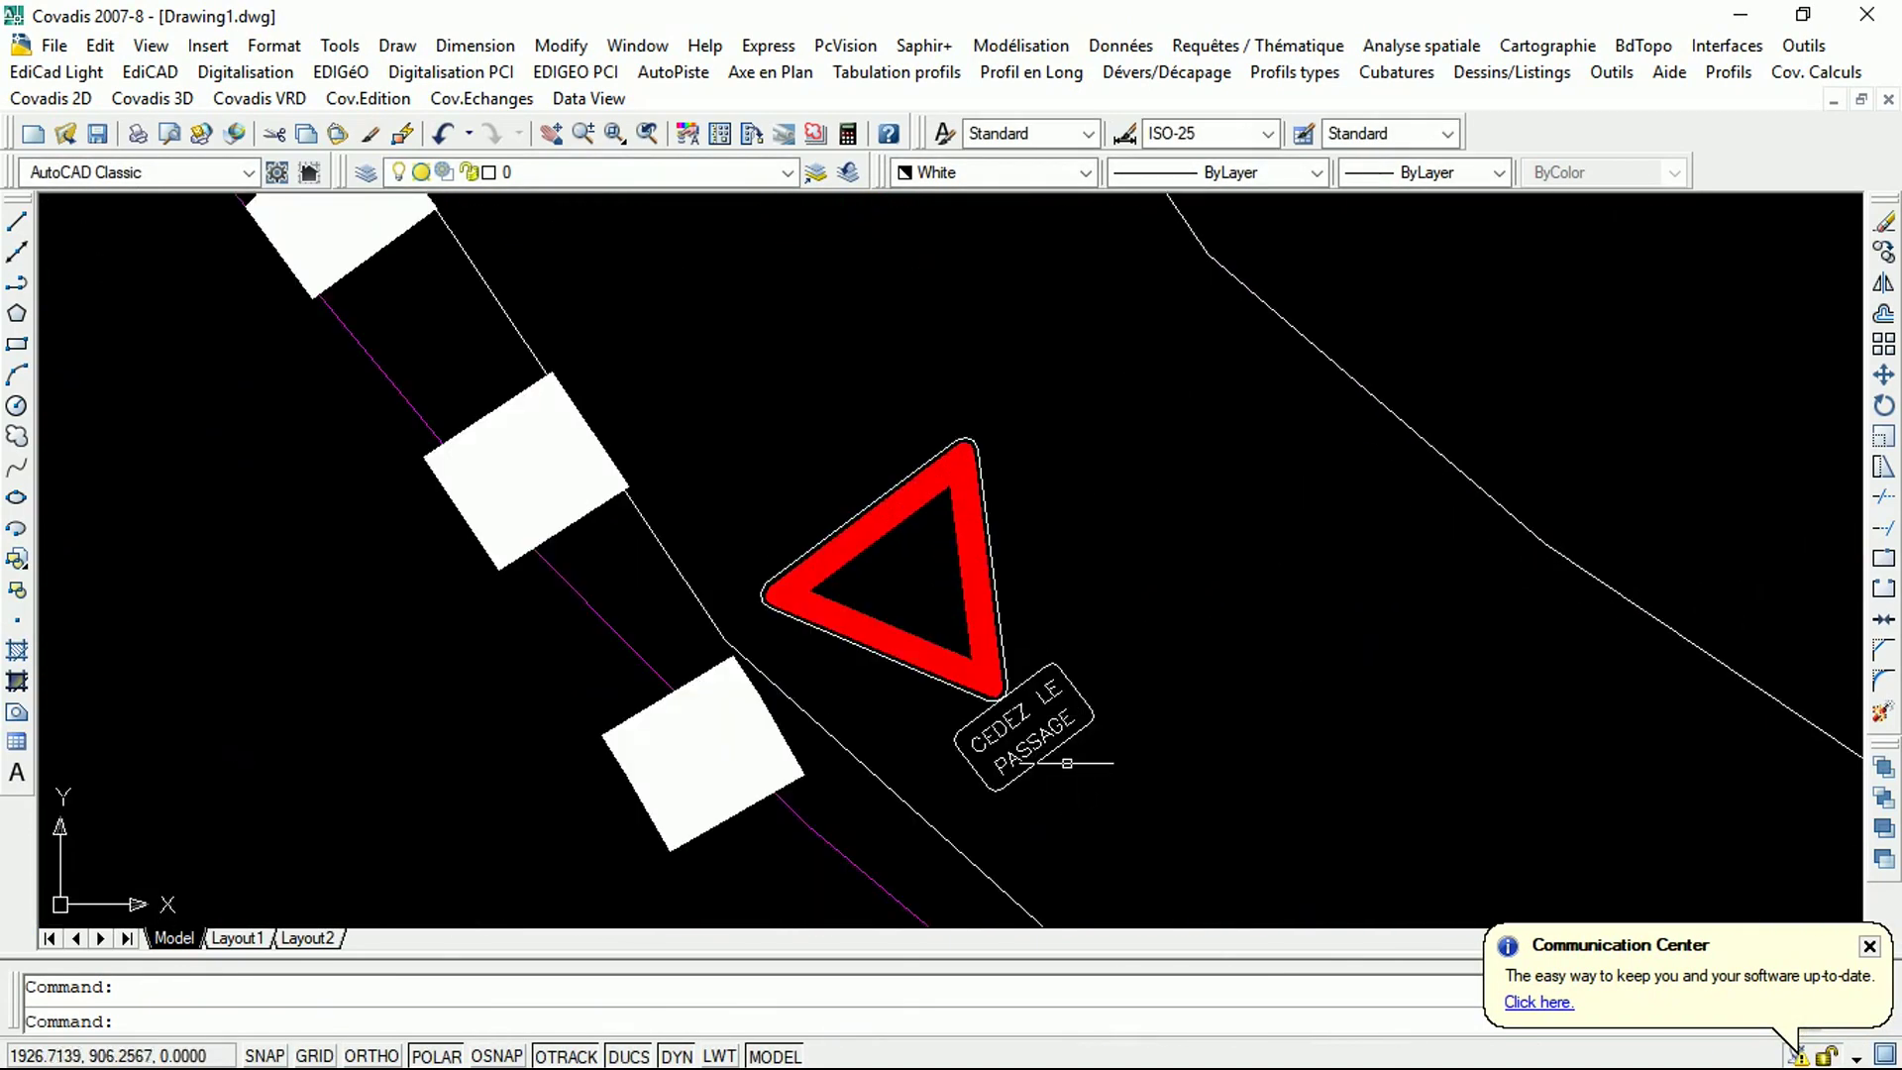
scroll(1067, 763, up, 1)
scroll(932, 592, down, 7)
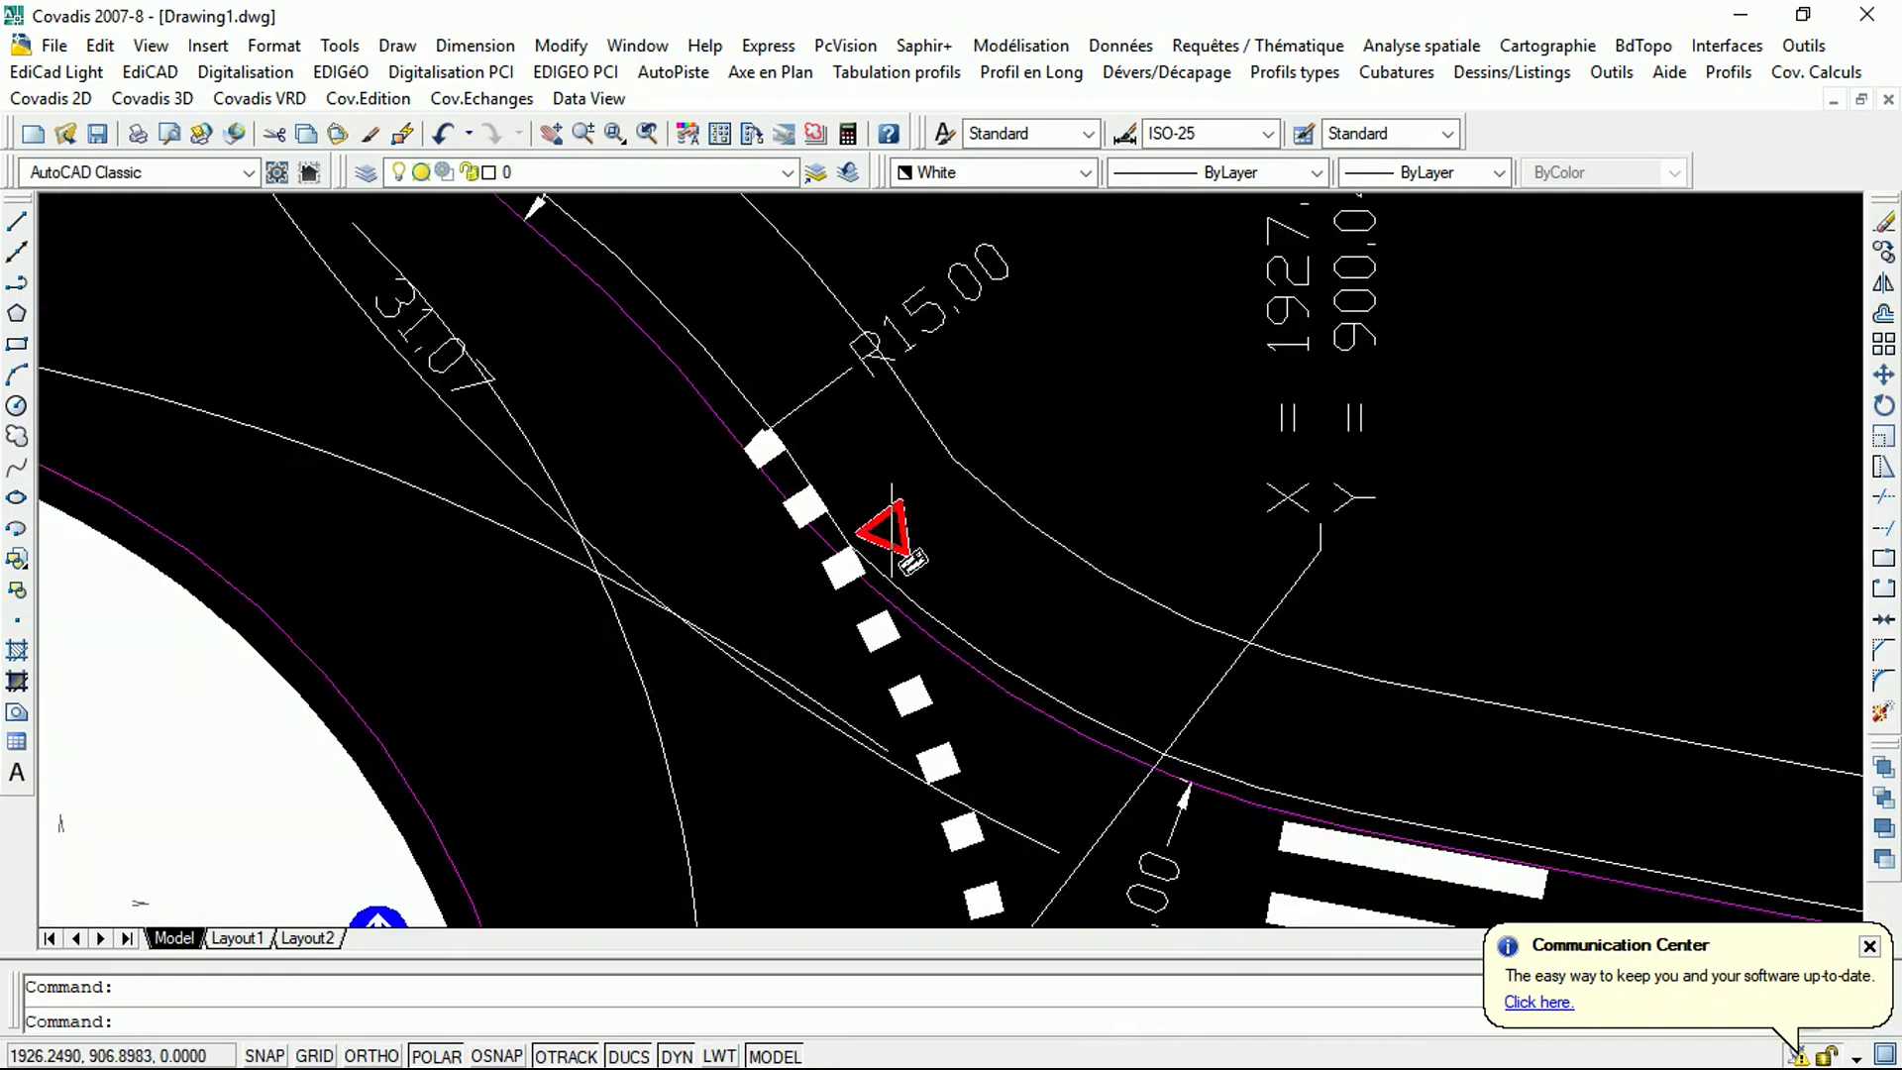
scroll(1020, 644, up, 3)
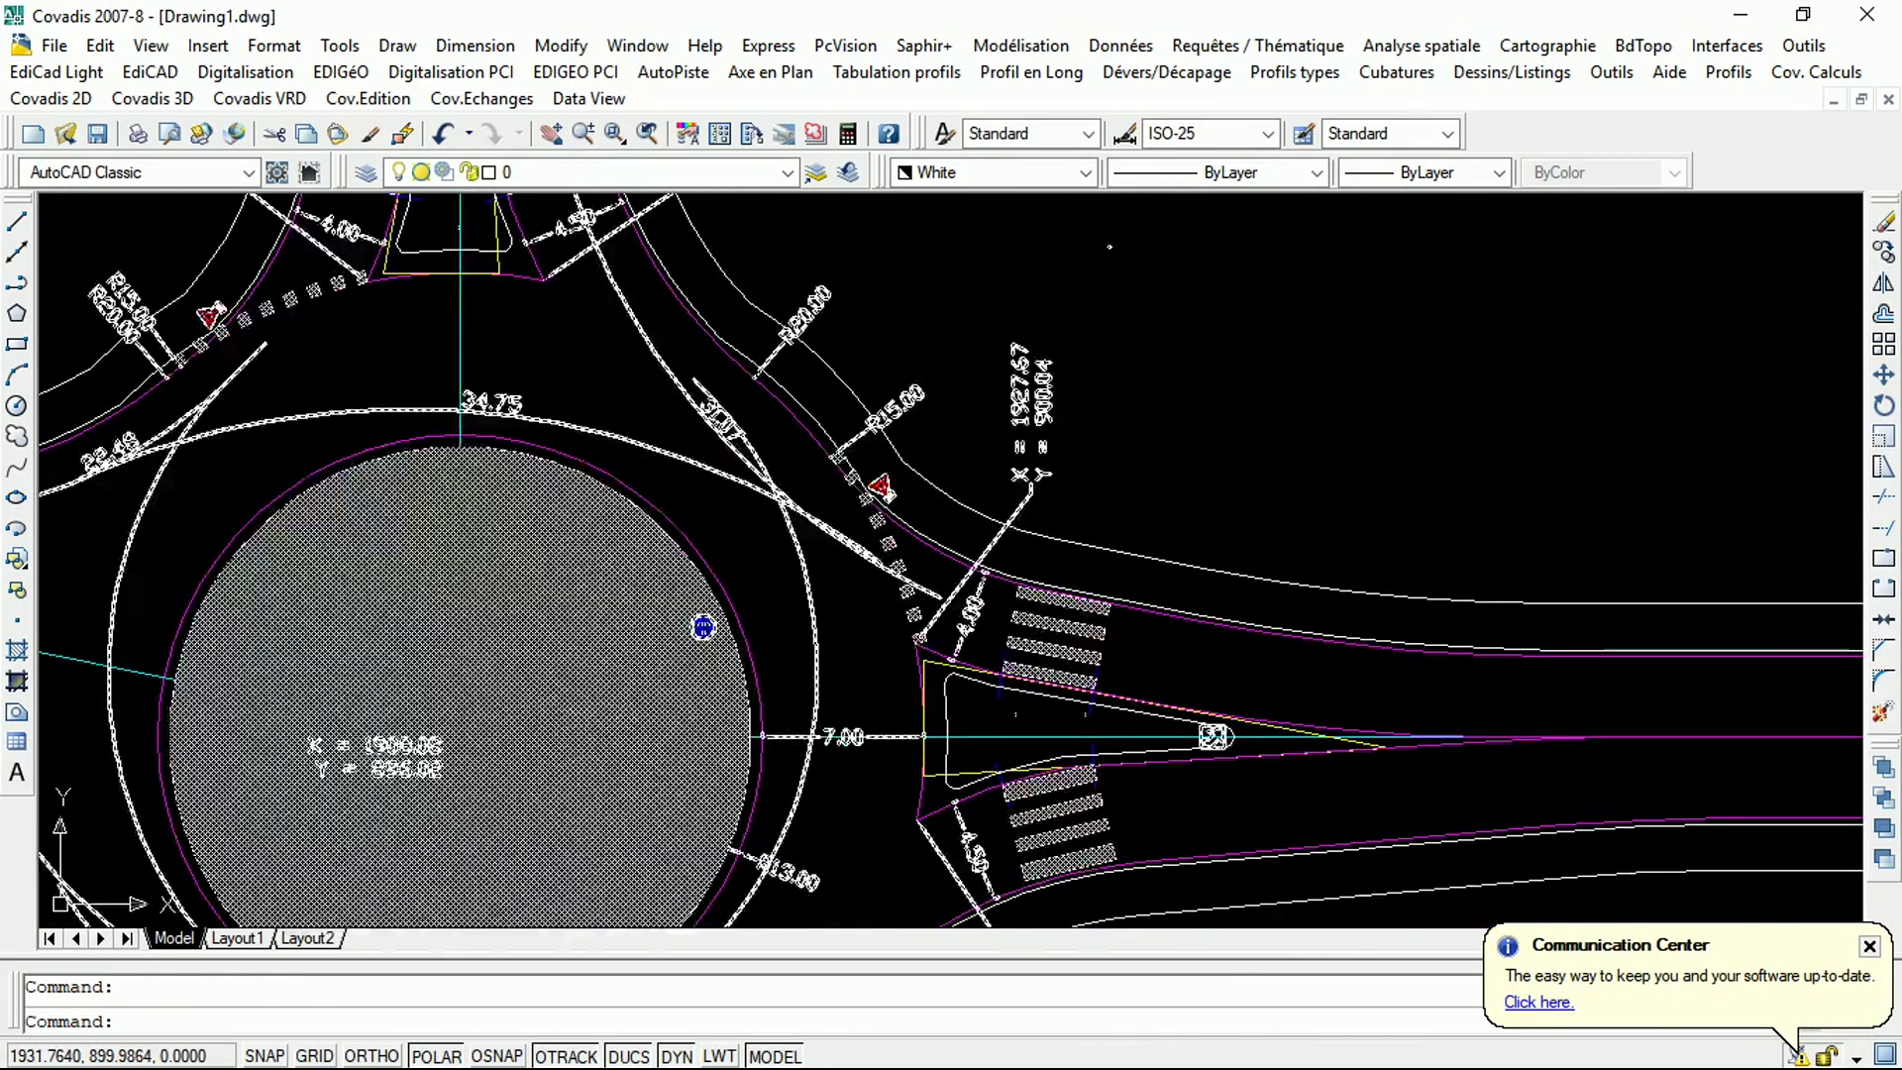
scroll(1059, 648, down, 1)
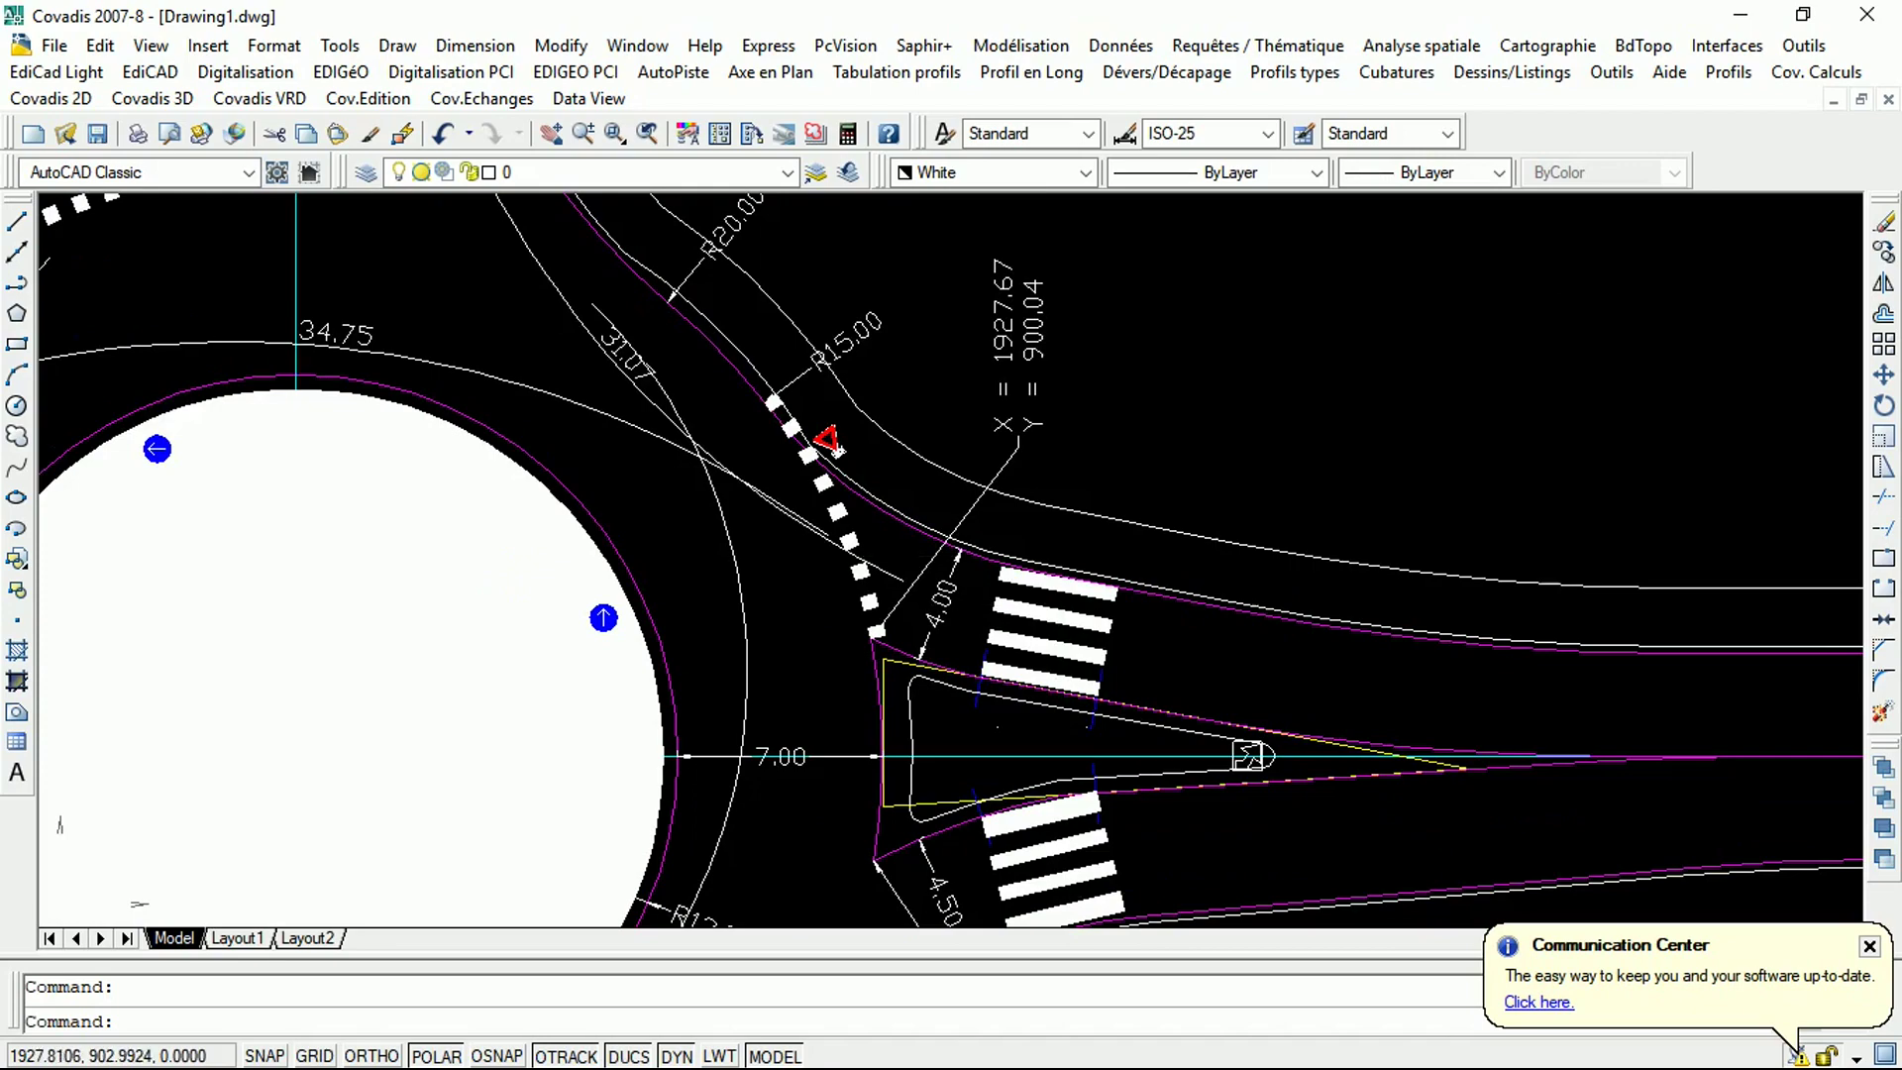
scroll(952, 615, up, 1)
scroll(951, 614, down, 3)
scroll(951, 614, up, 4)
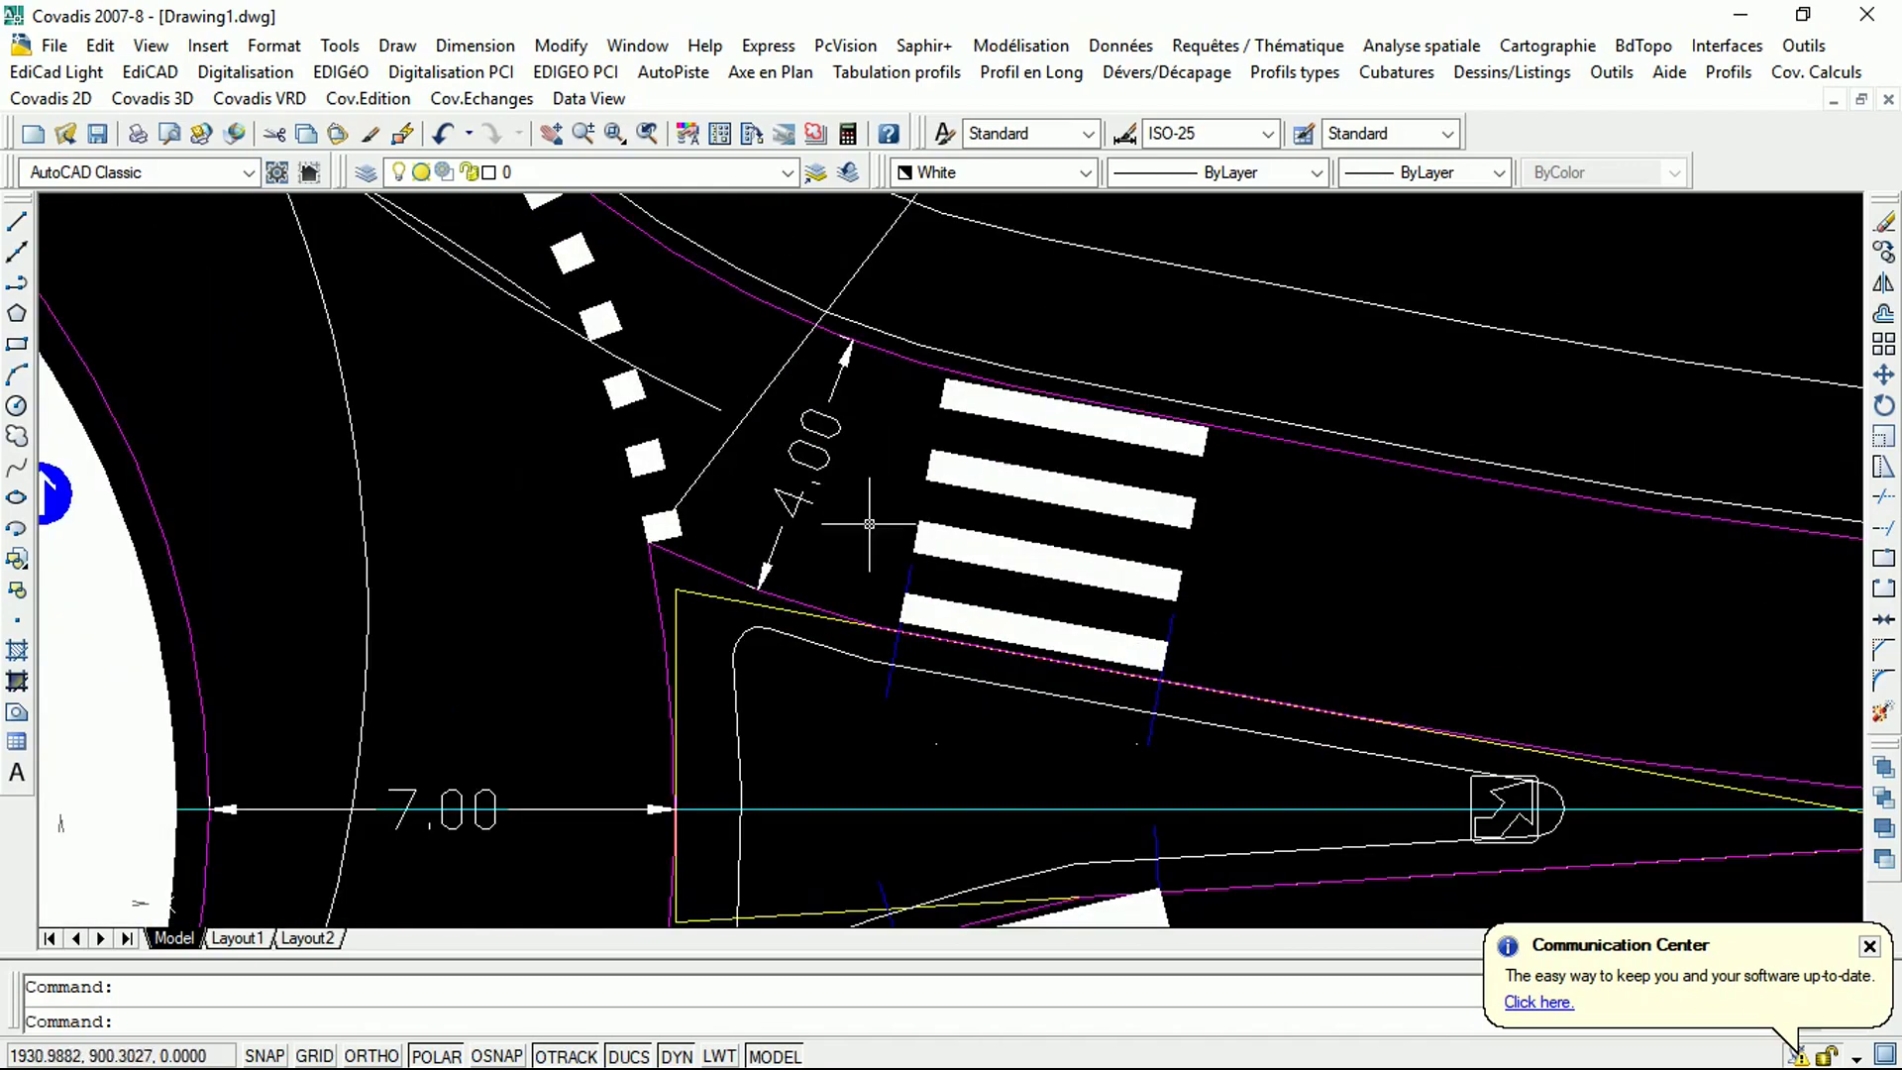
scroll(840, 402, down, 3)
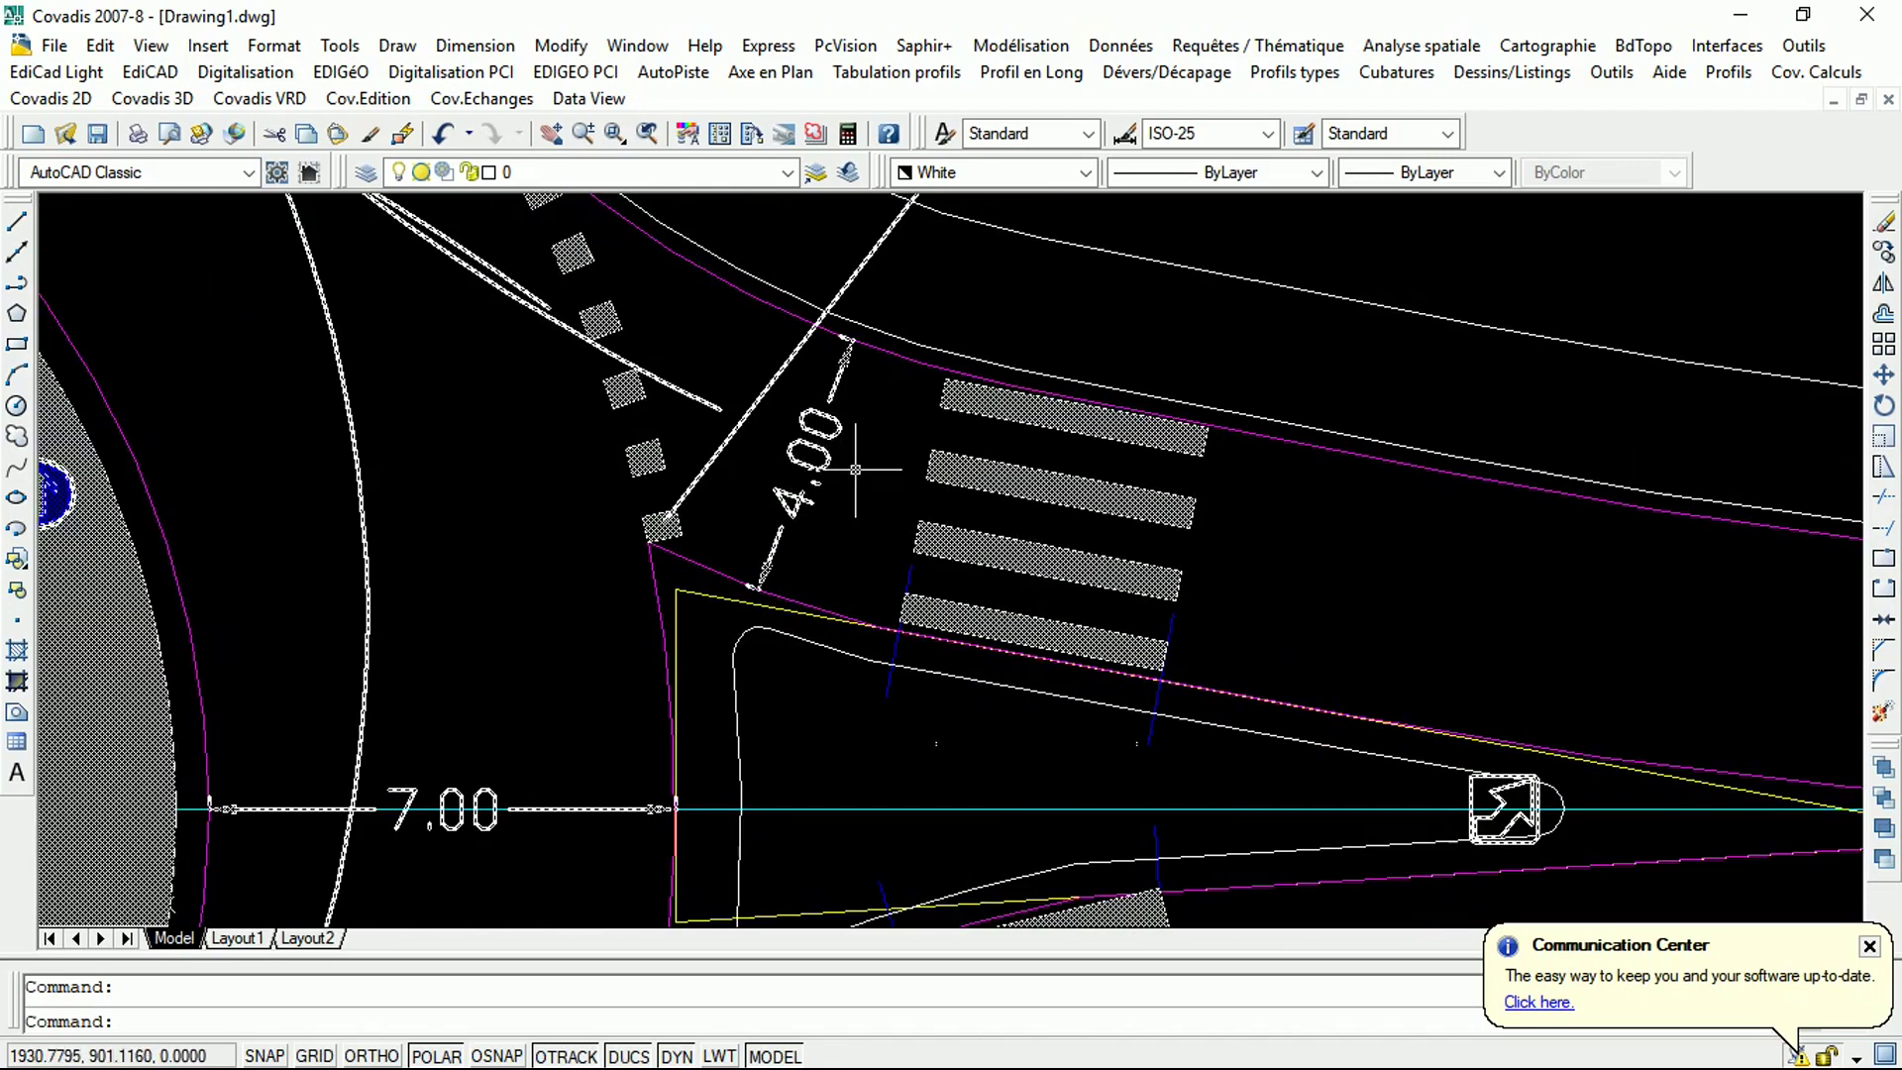
scroll(959, 430, down, 1)
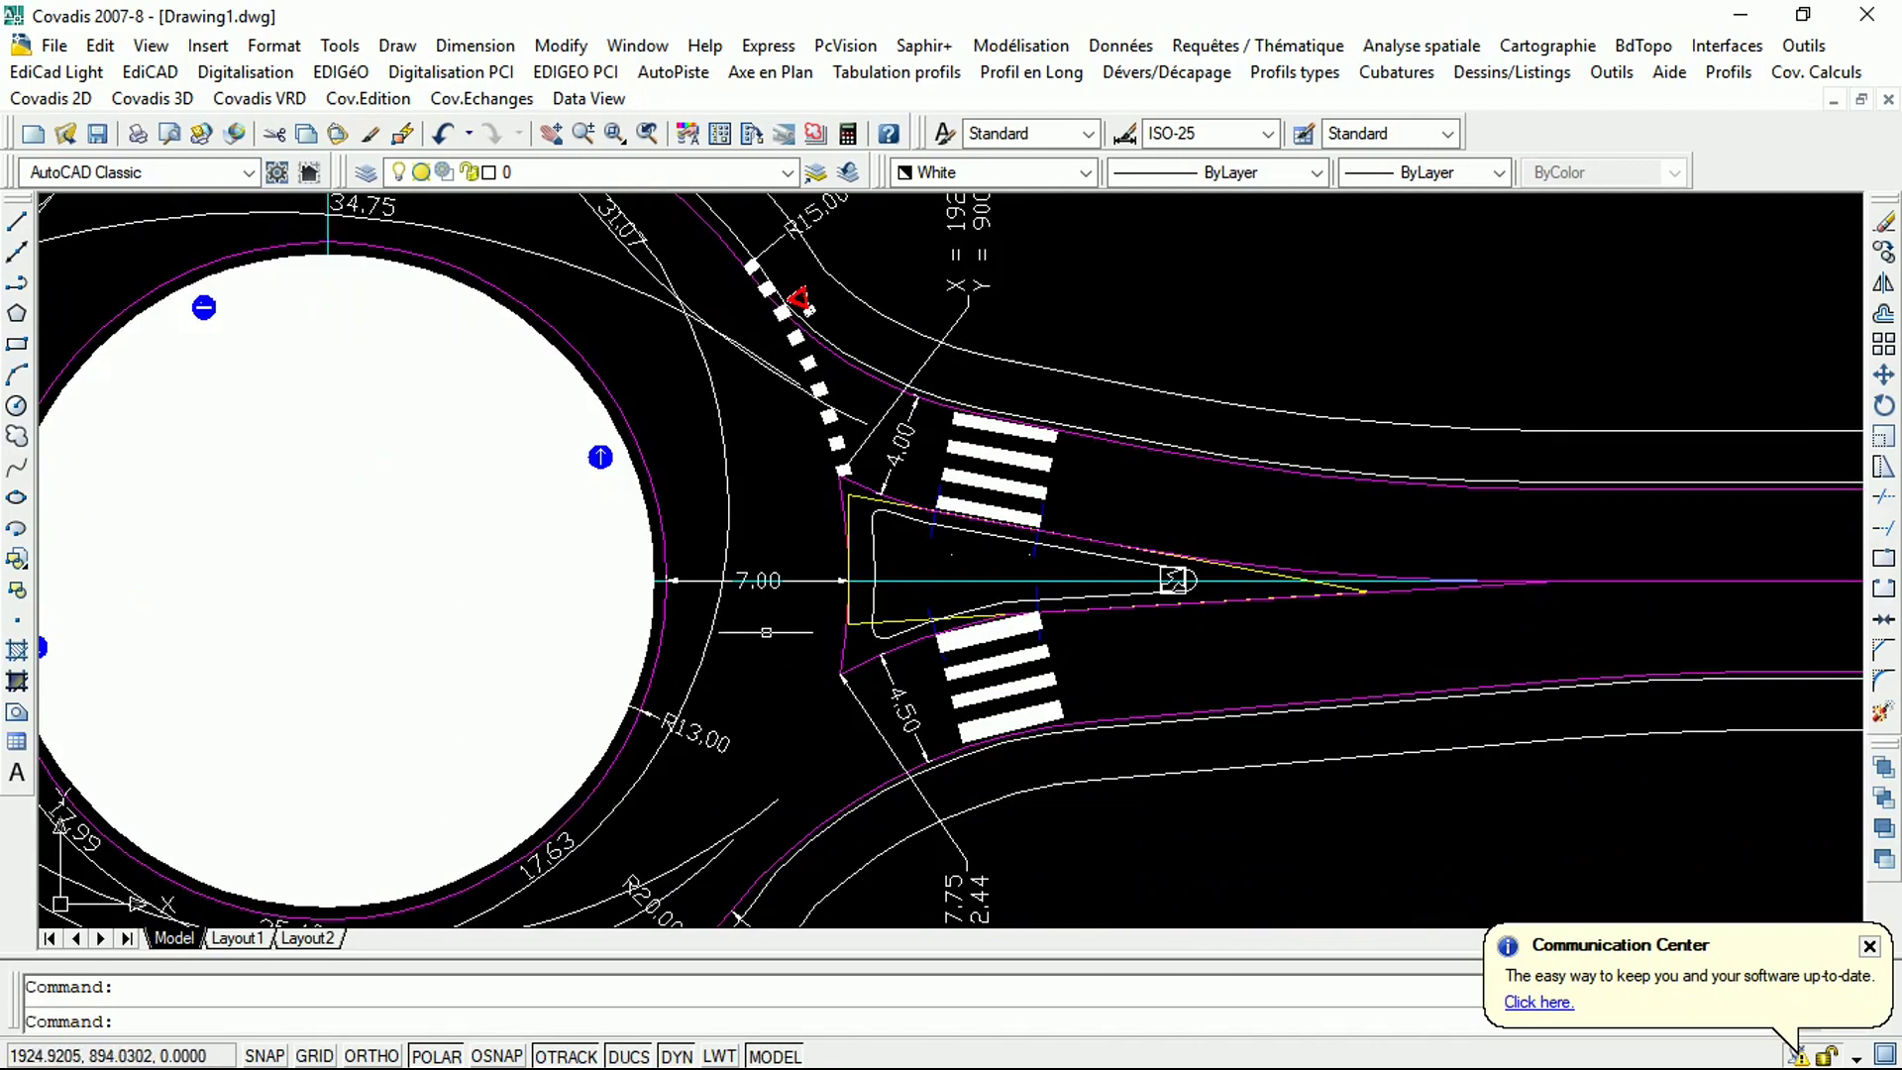
scroll(766, 631, up, 1)
scroll(778, 593, up, 1)
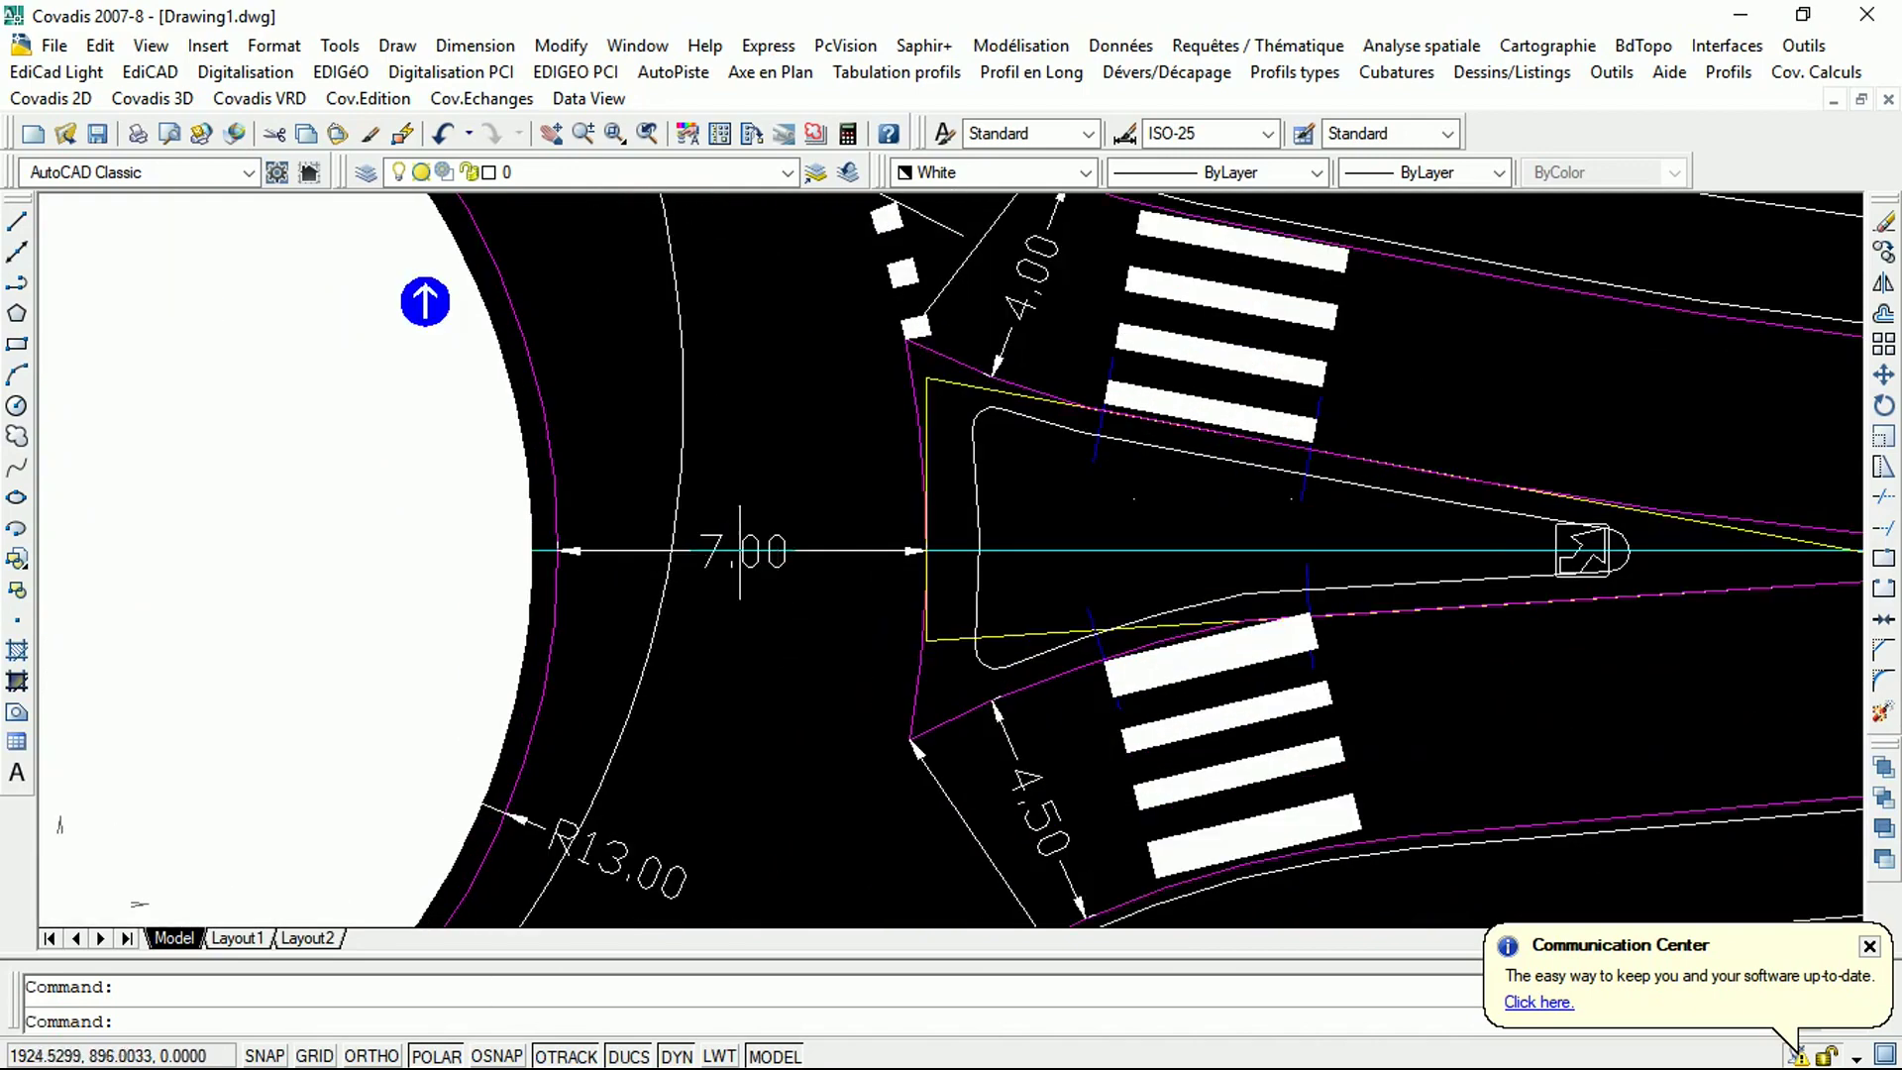
key(ctrl+a)
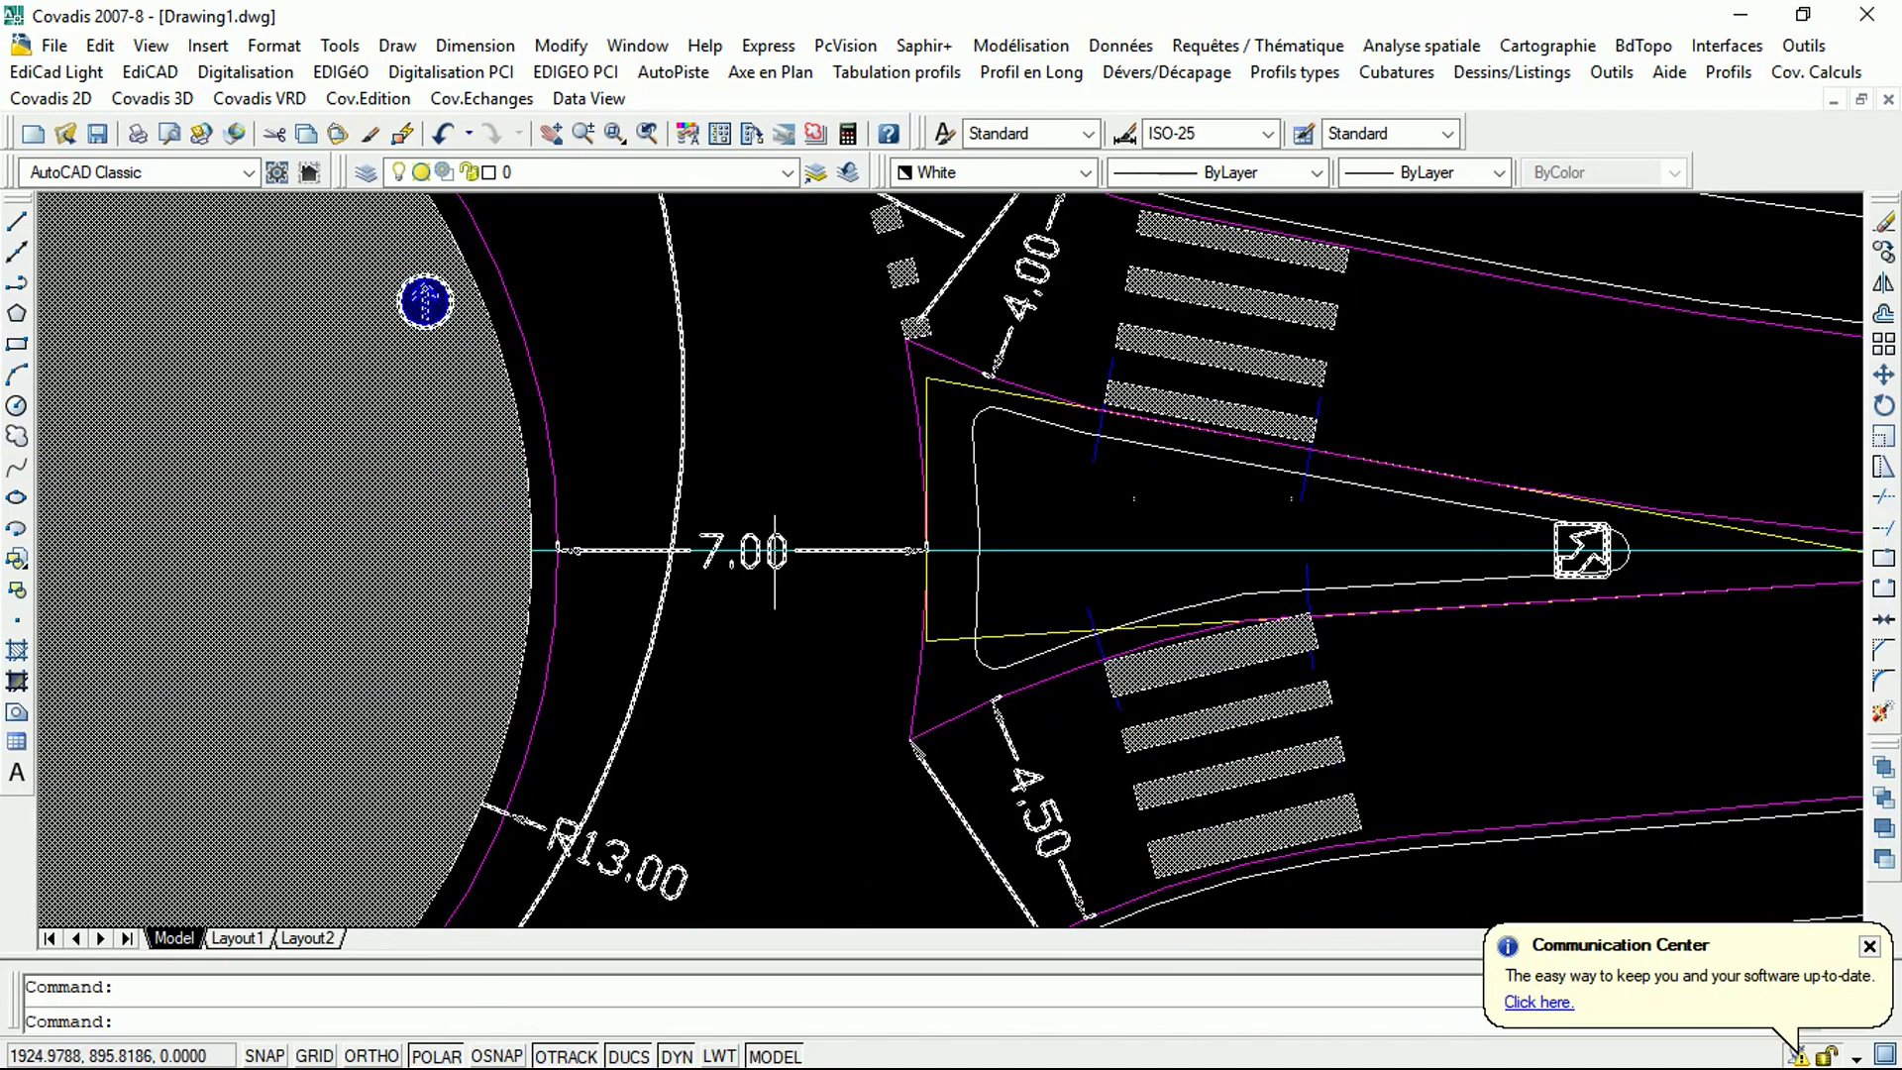
key(Escape)
scroll(775, 575, down, 2)
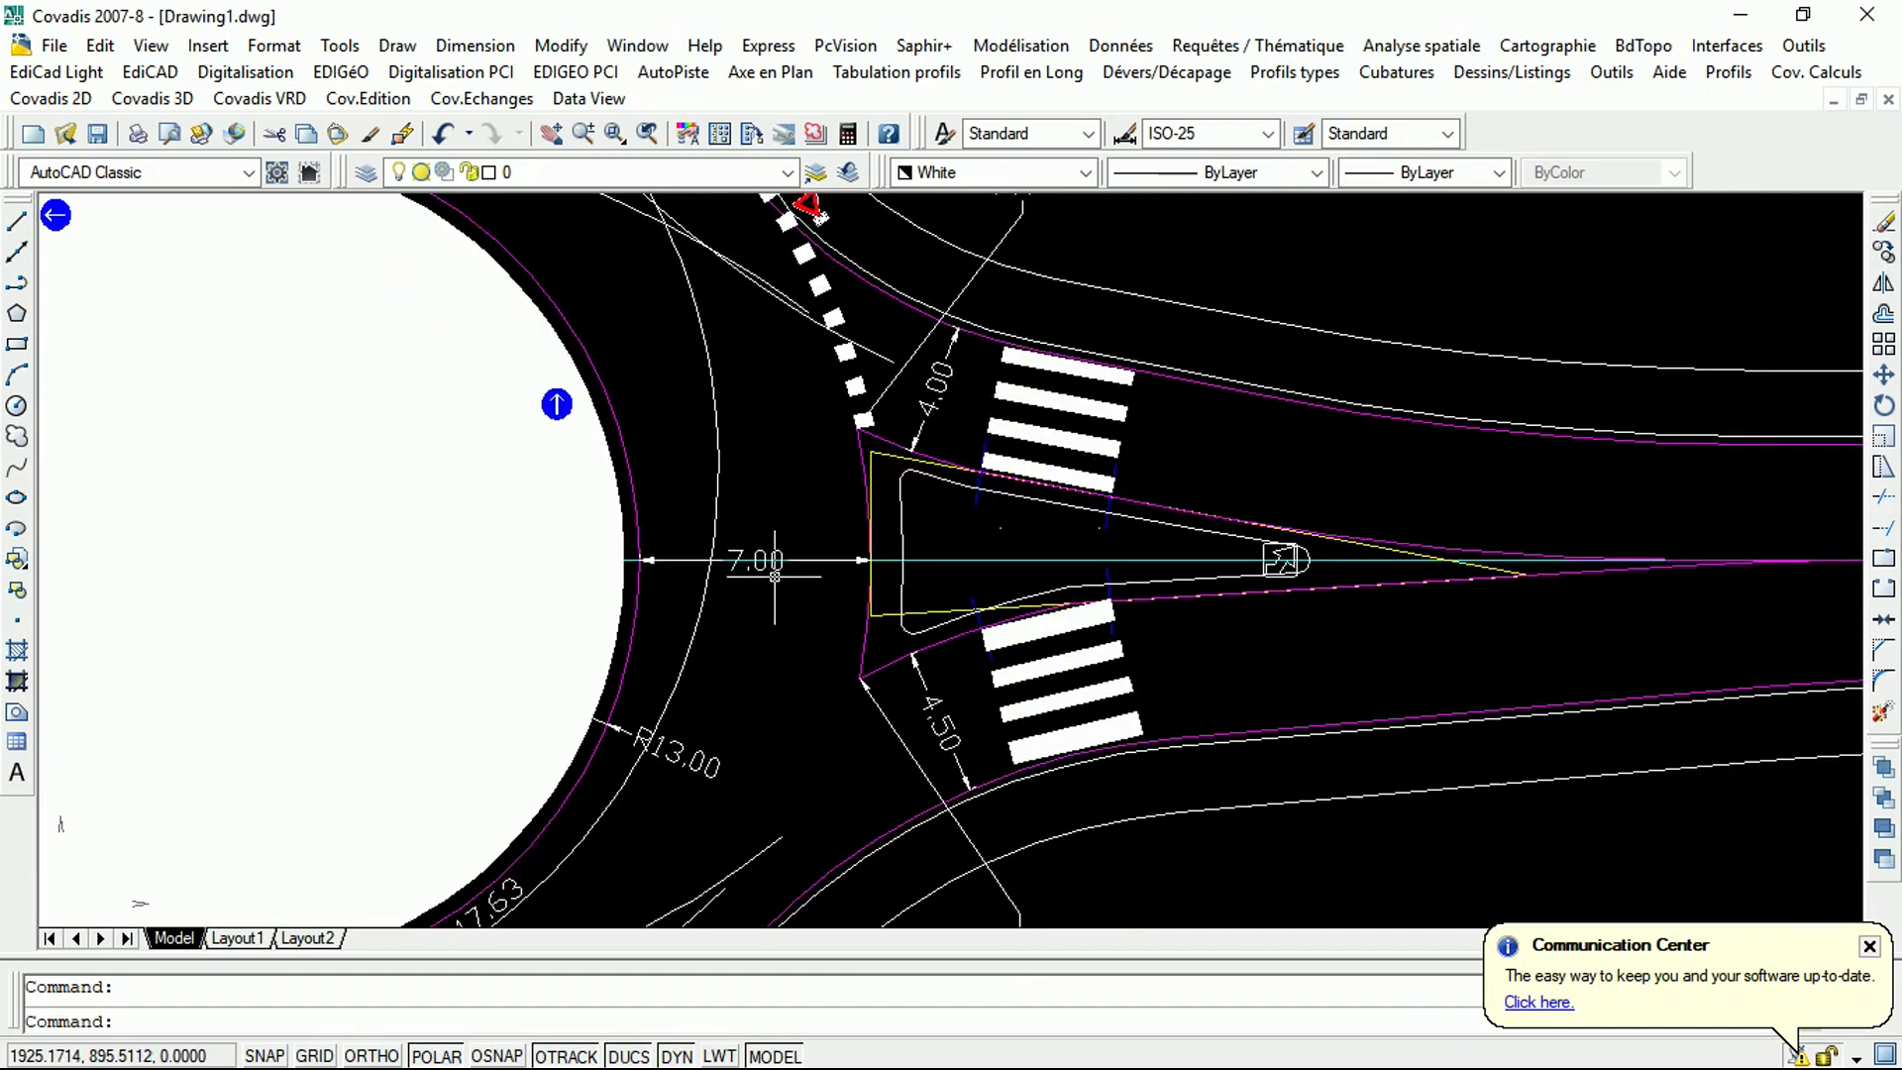
scroll(721, 617, down, 3)
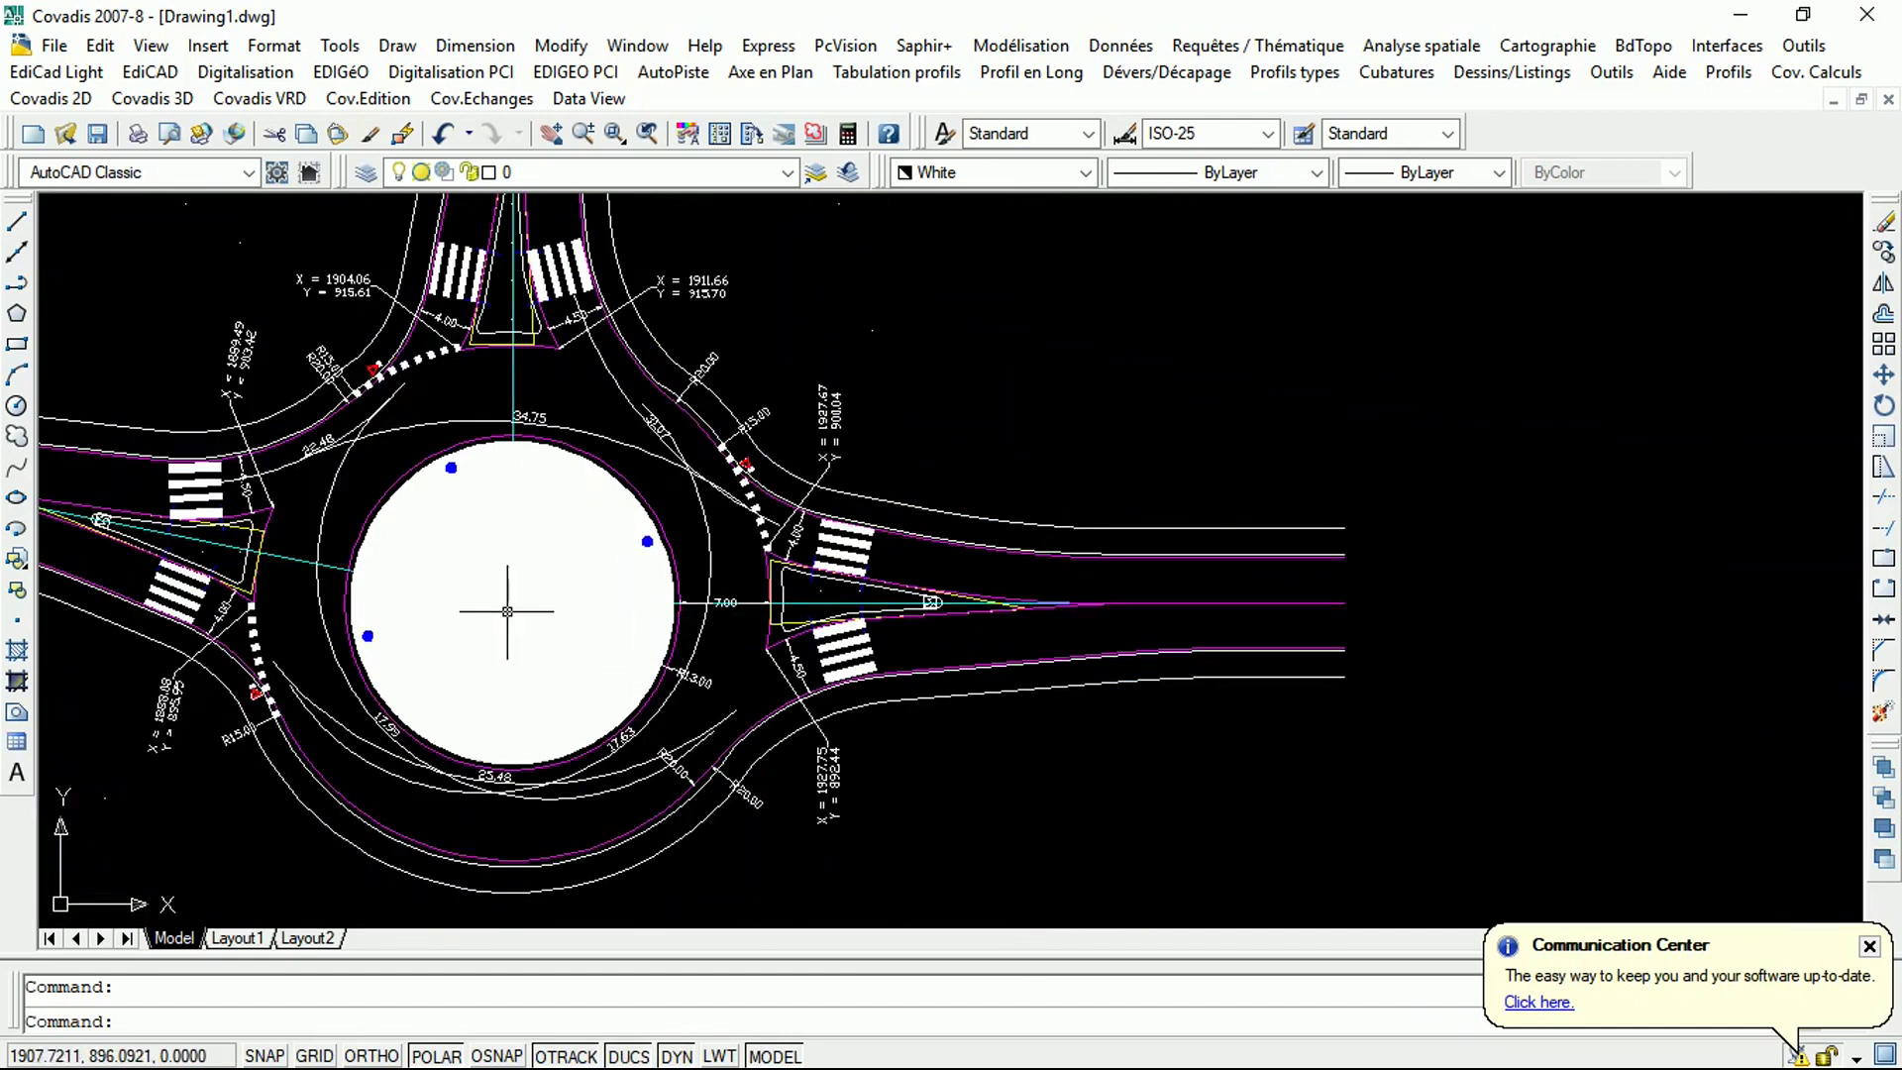
scroll(708, 683, up, 6)
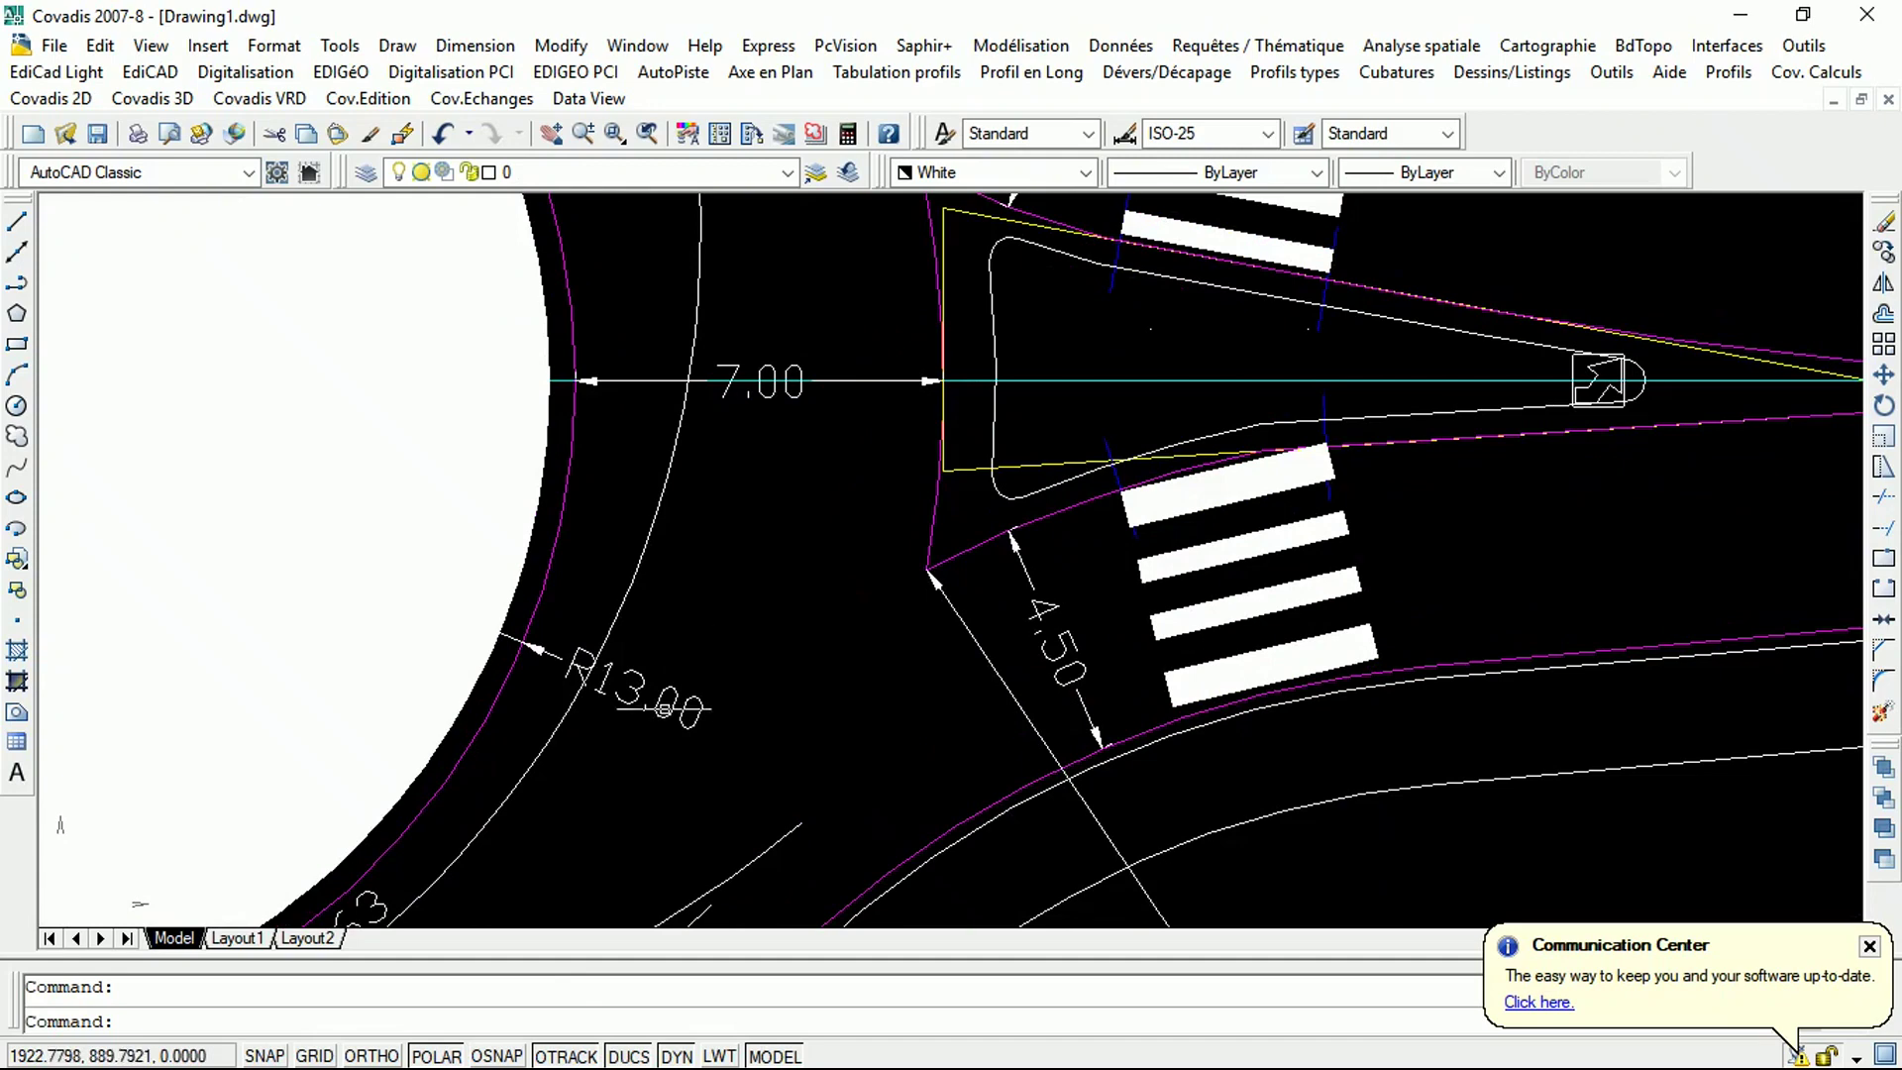
scroll(592, 707, up, 1)
scroll(714, 611, down, 2)
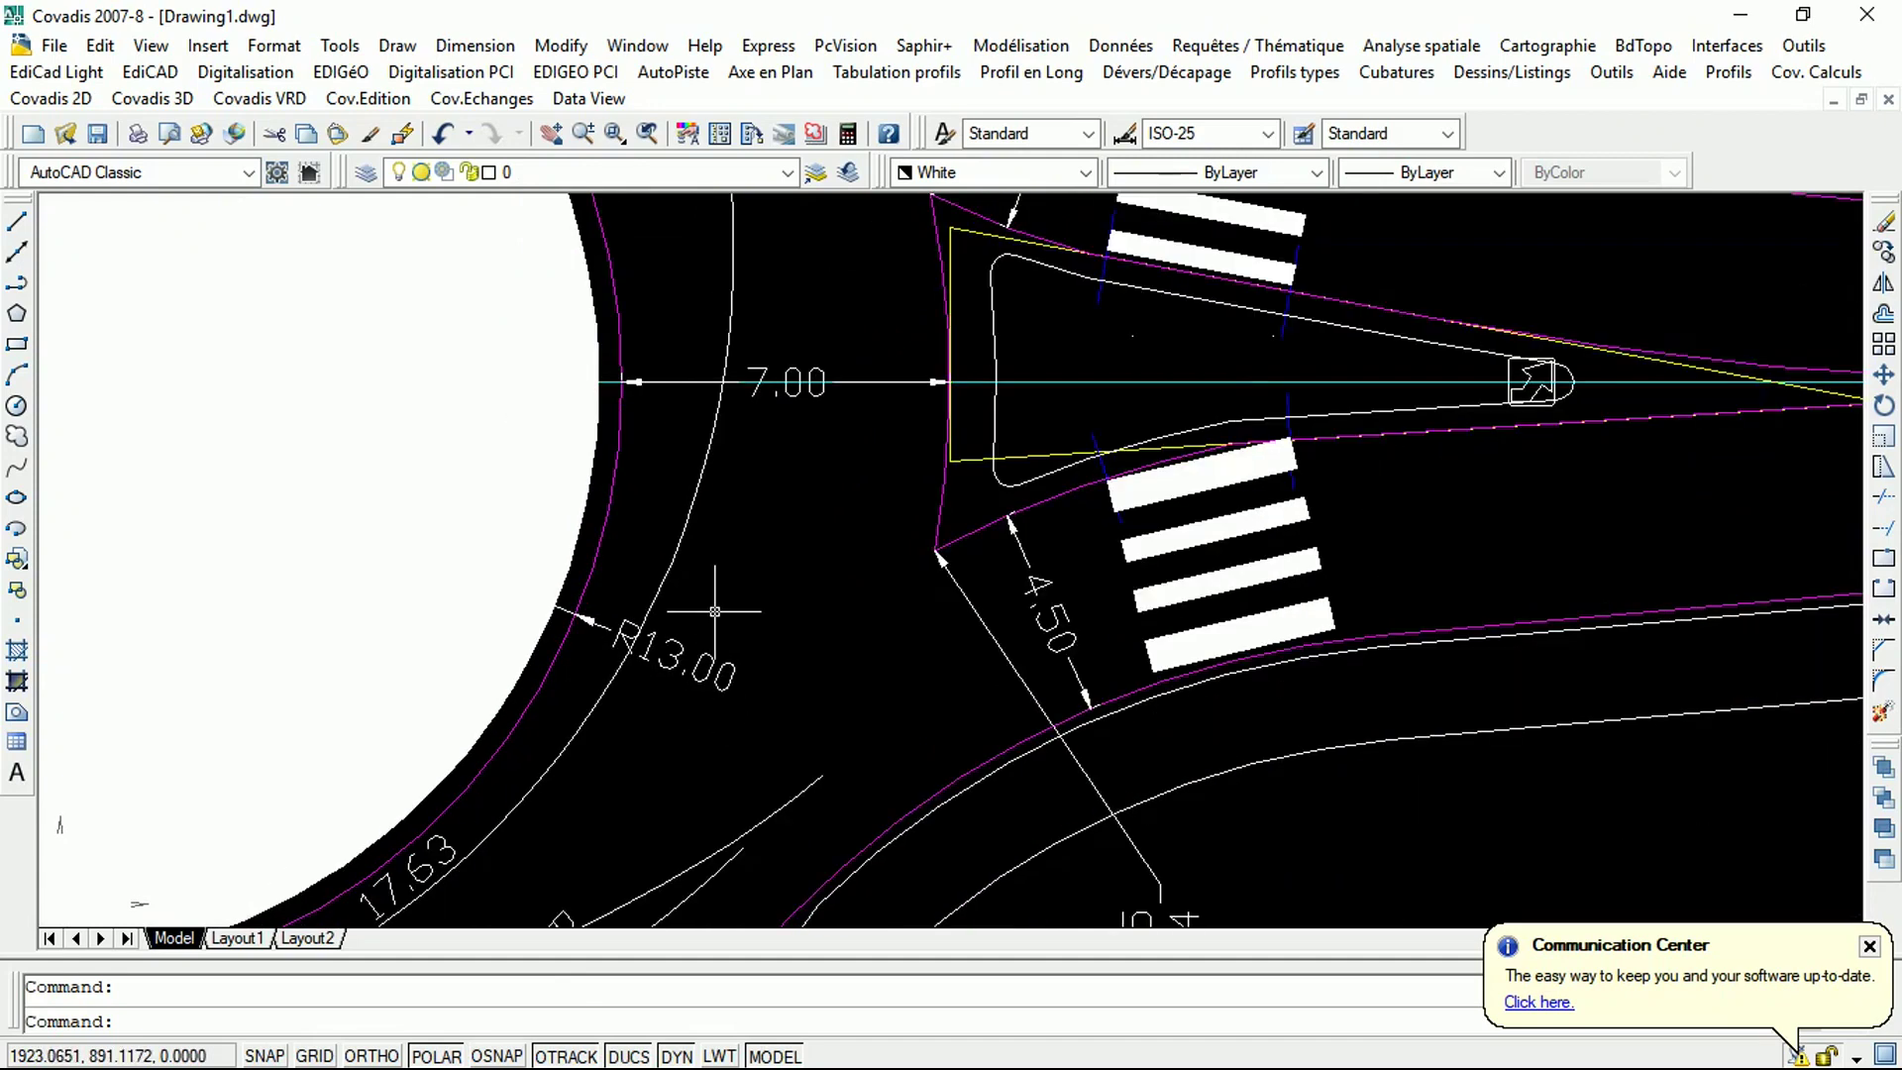
scroll(608, 692, down, 4)
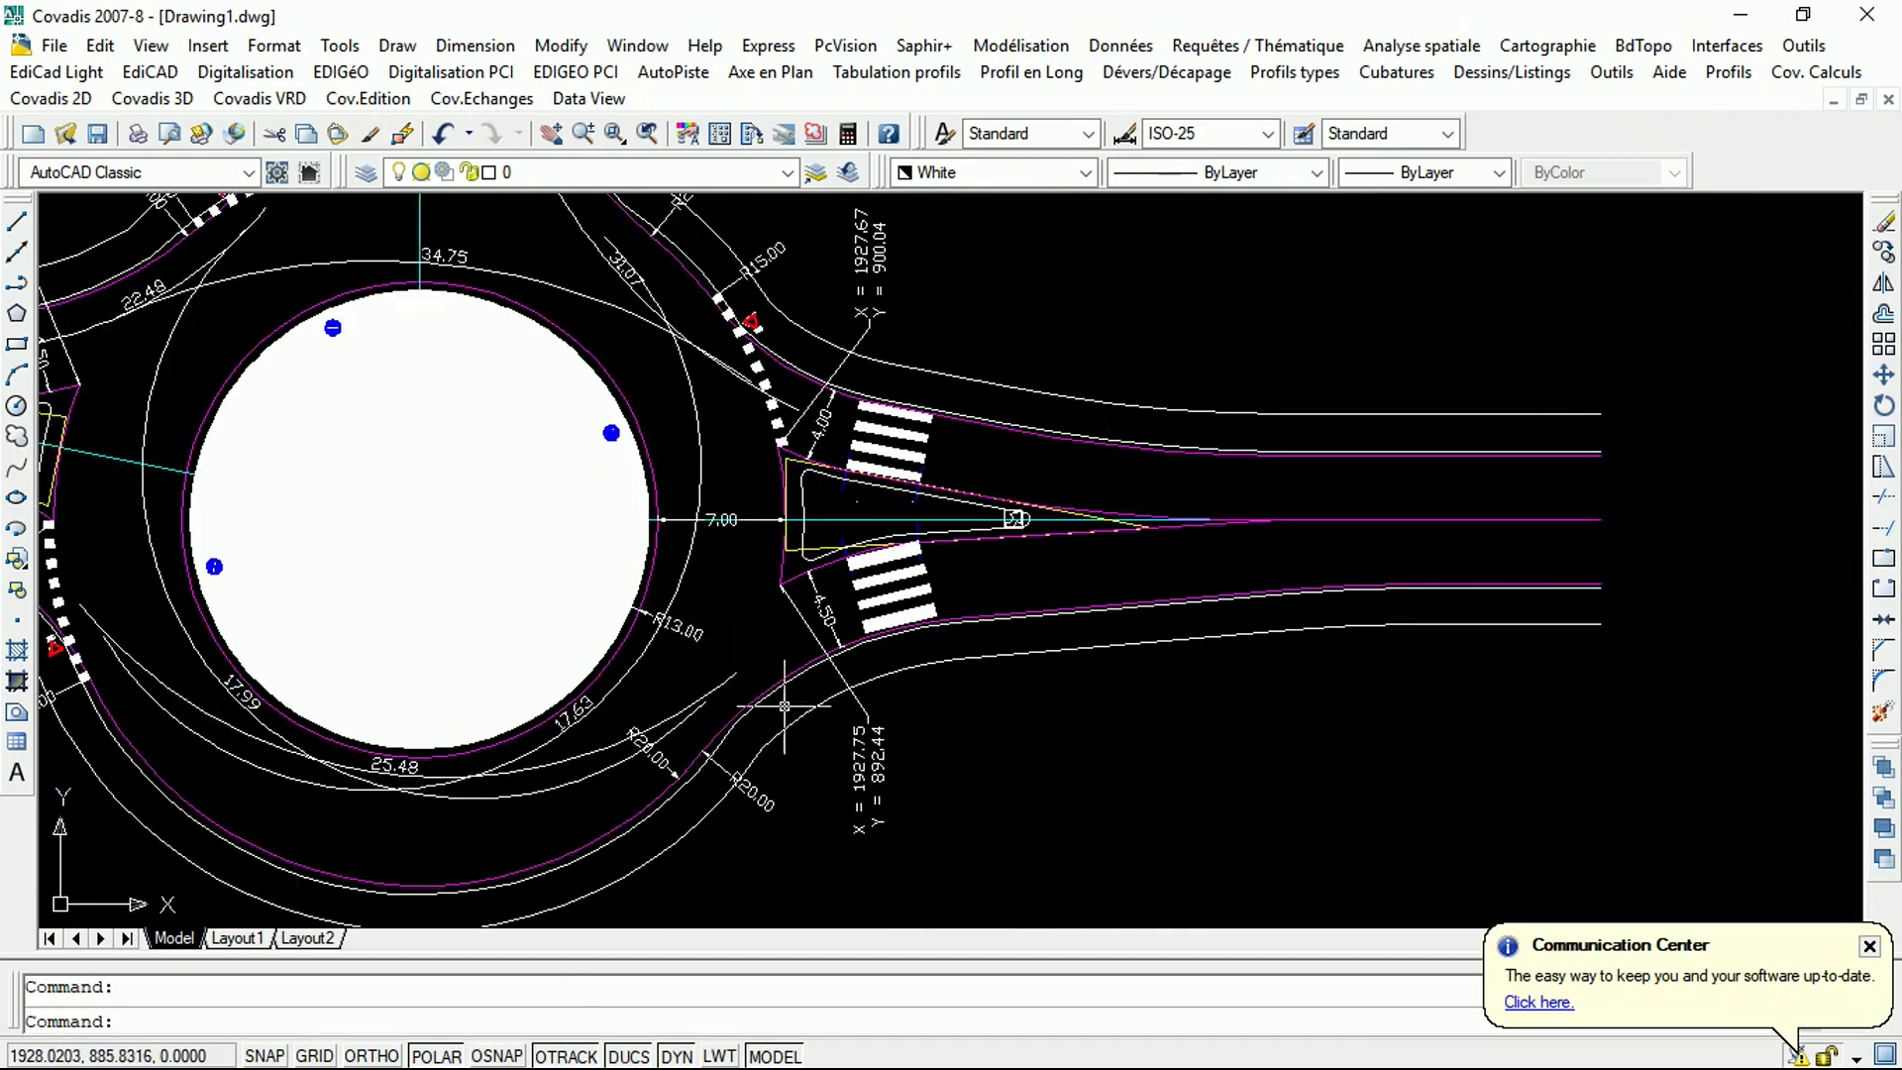
scroll(946, 709, down, 2)
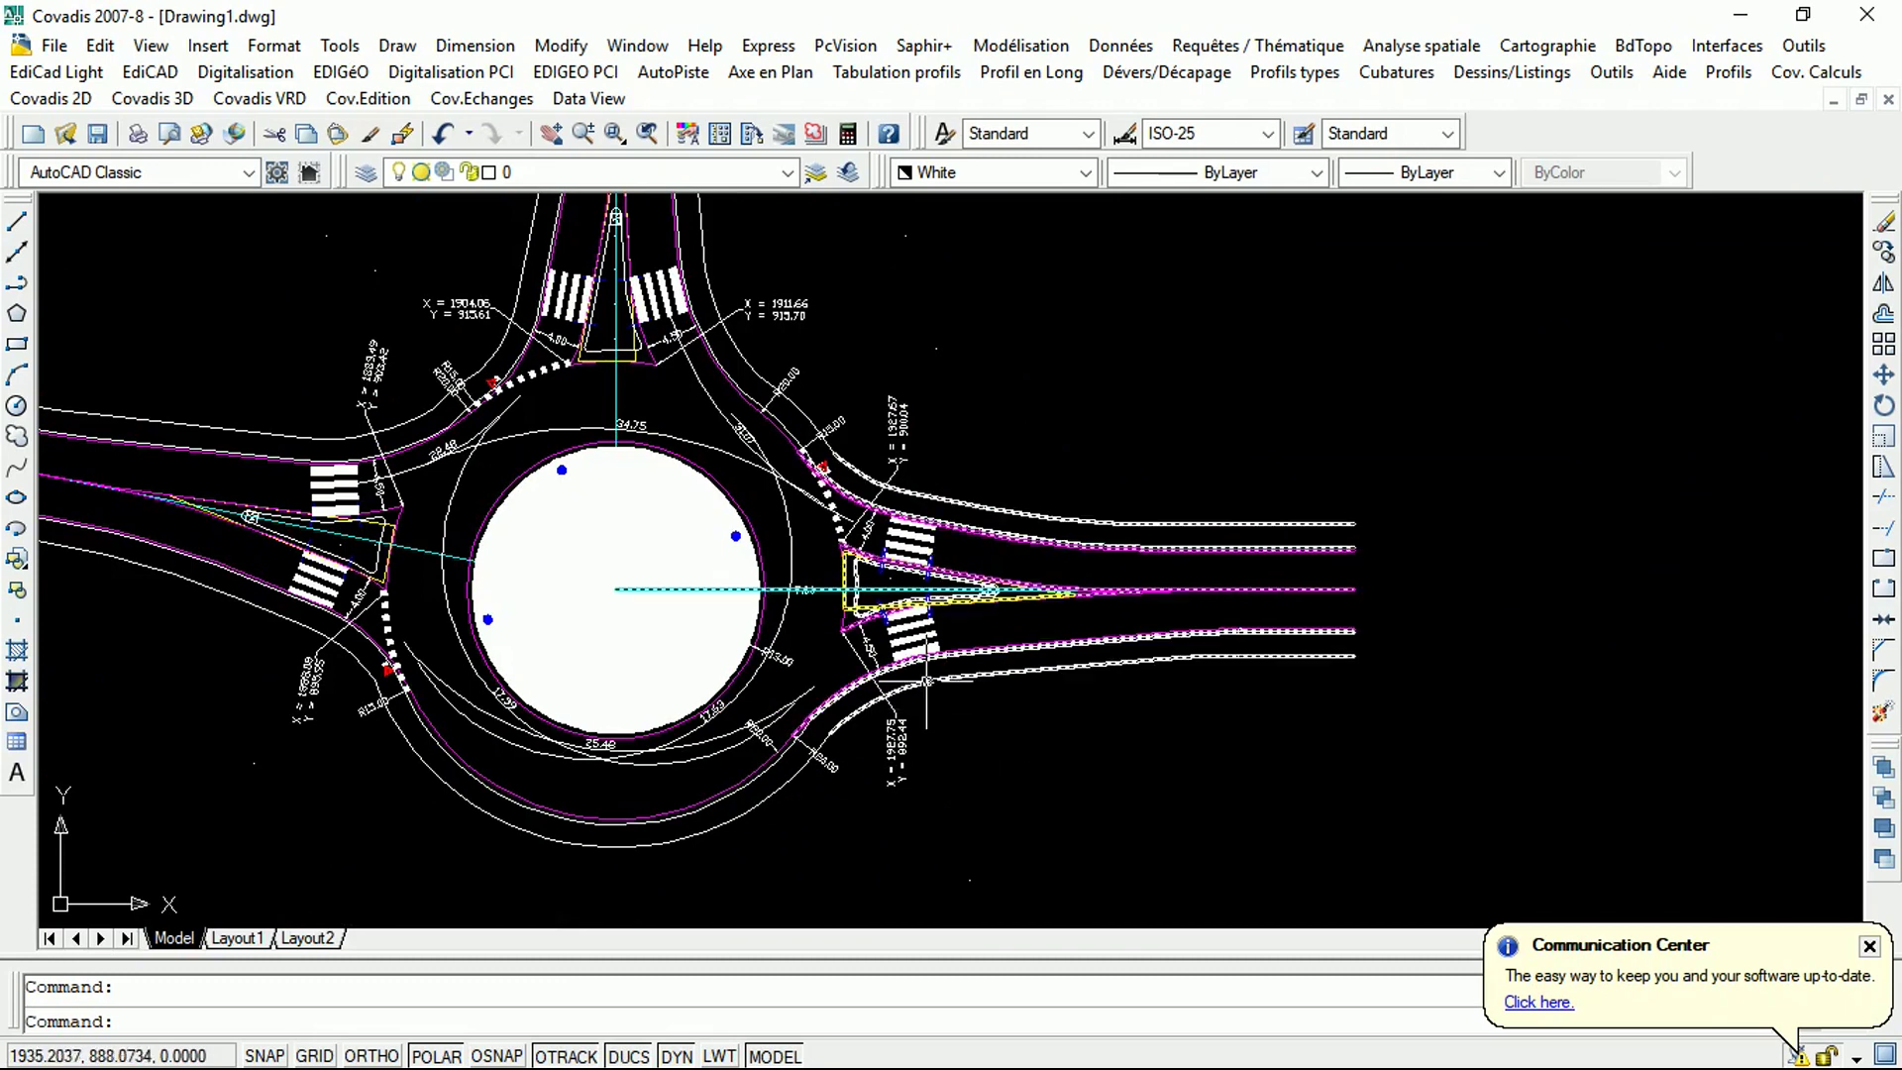